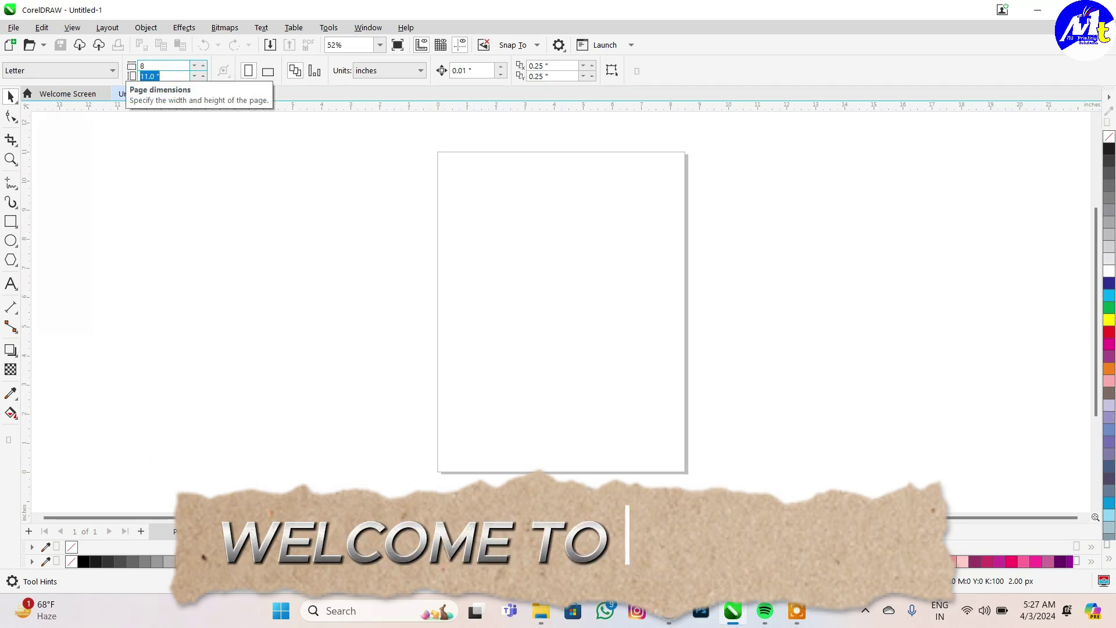
Set the page size to 8 × 3 inches.
key(Tab)
text(3)
key(Return)
scroll(621, 346, up, 2)
scroll(665, 345, up, 2)
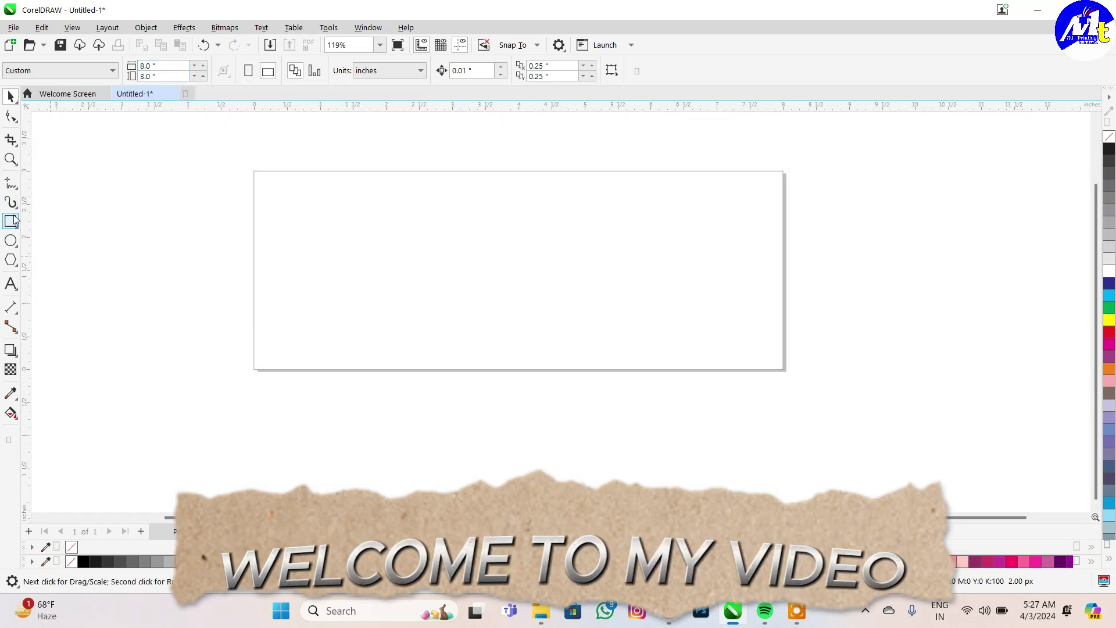
Type the heading सिया वस्त्रालय near the page's top left in the RAJ 08 font.
click(344, 200)
click(483, 71)
click(425, 204)
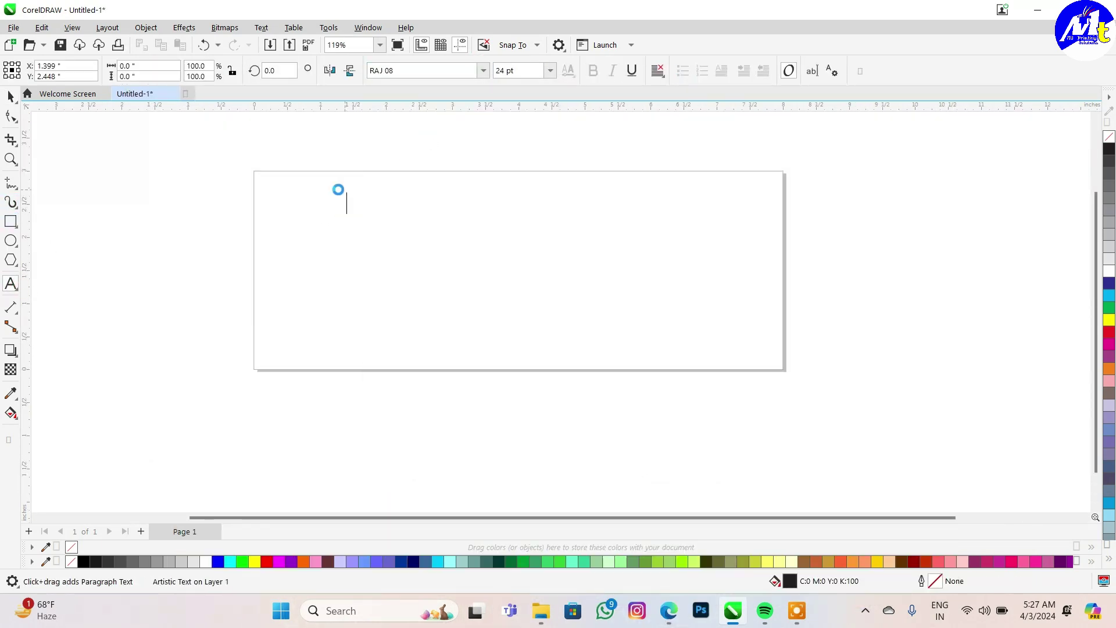
scroll(357, 210, up, 3)
text(l;k)
key(BackSpace)
key(BackSpace)
key(BackSpace)
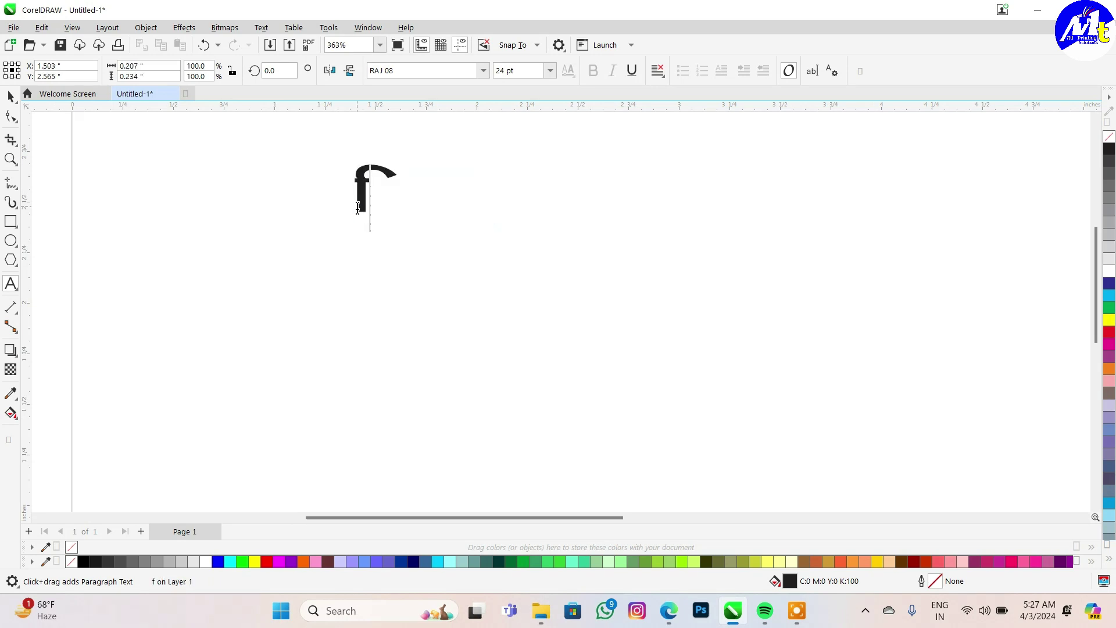
text(;k oj)
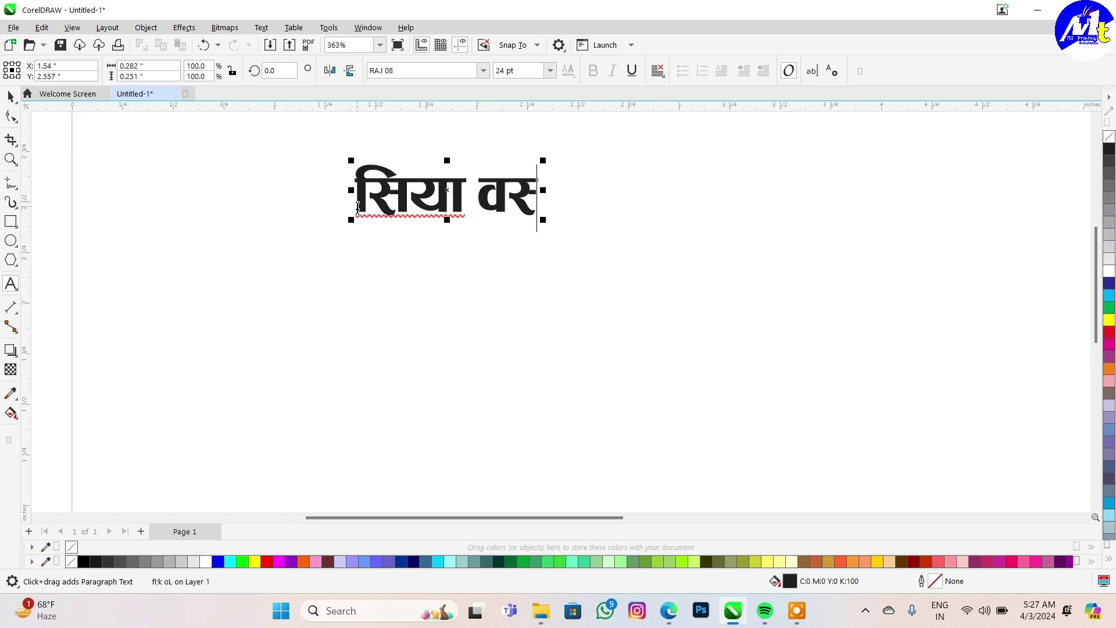
text(=ky;)
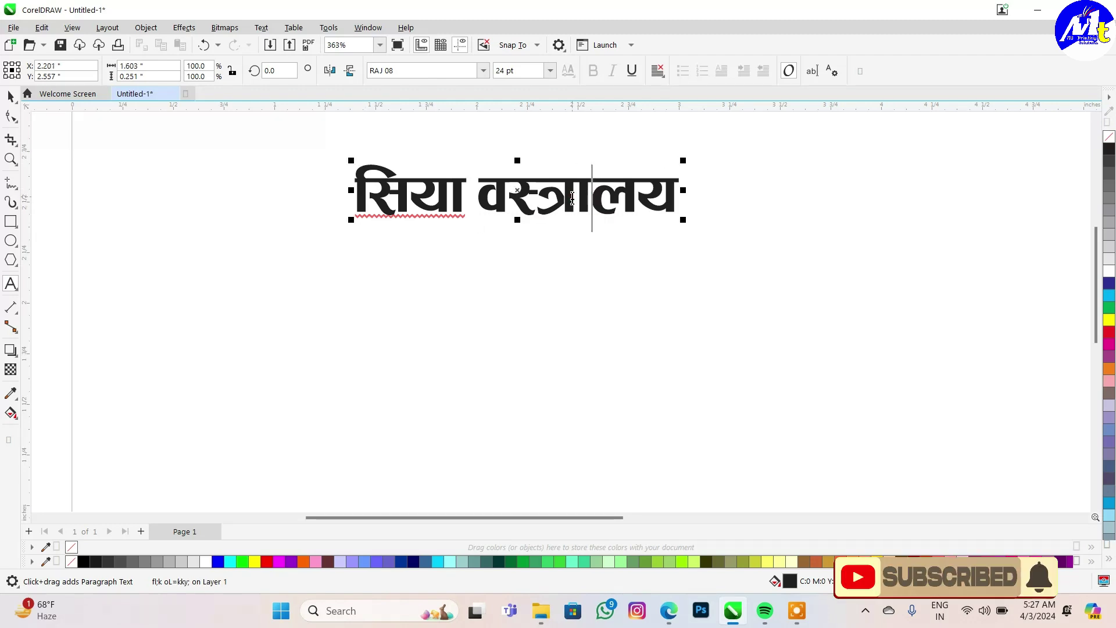
Enlarge the सिया वस्त्रालय heading to about 75 pt.
key(ctrl+a)
key(ctrl+space)
scroll(546, 214, down, 3)
drag(580, 211, 829, 411)
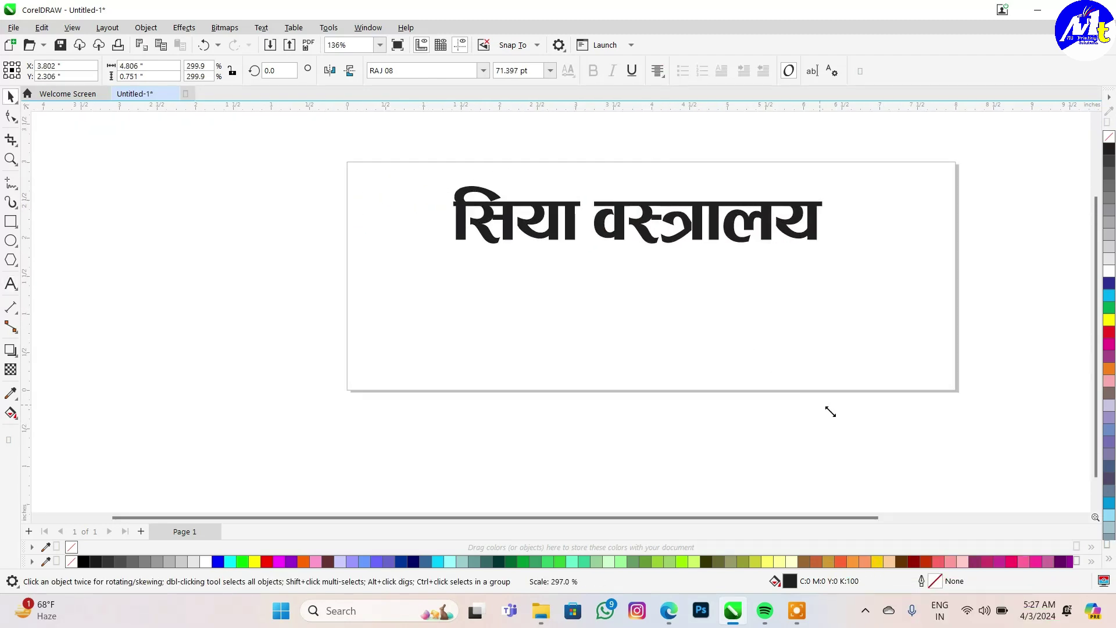
scroll(665, 231, up, 1)
Place a copy of the heading below, set in RAJ 118 at about 29 pt.
drag(650, 200, 632, 236)
right_click(632, 236)
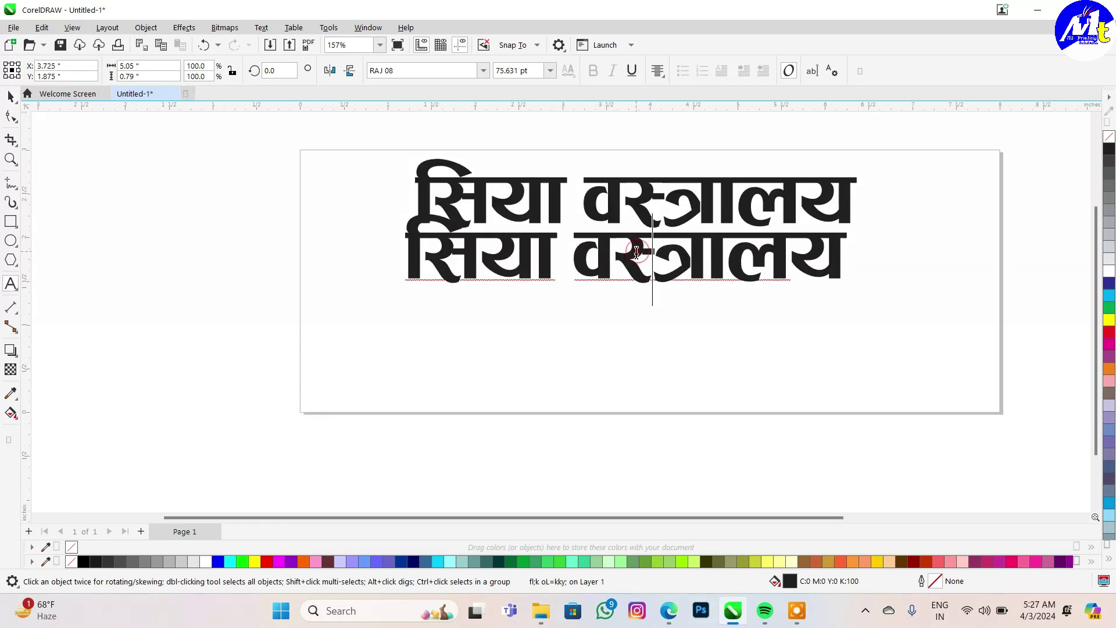
click(484, 71)
click(450, 176)
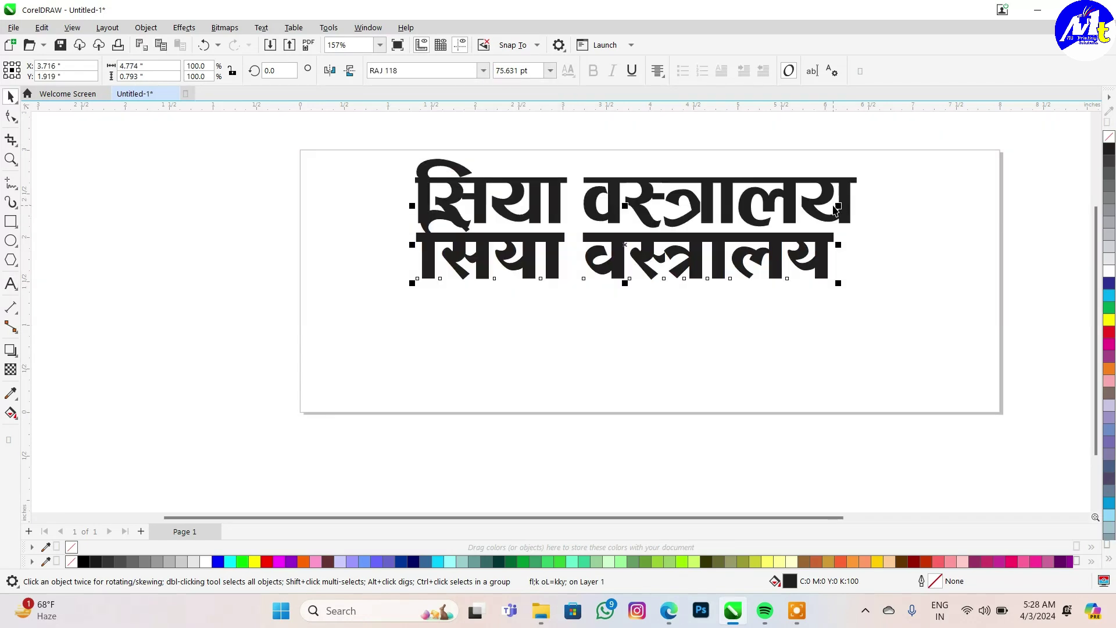
drag(851, 209, 599, 250)
scroll(410, 283, up, 3)
scroll(410, 284, up, 3)
Replace the lower copy with the clothing description ending 'सभी प्रकार के कपड़े मिलते है'.
double_click(419, 246)
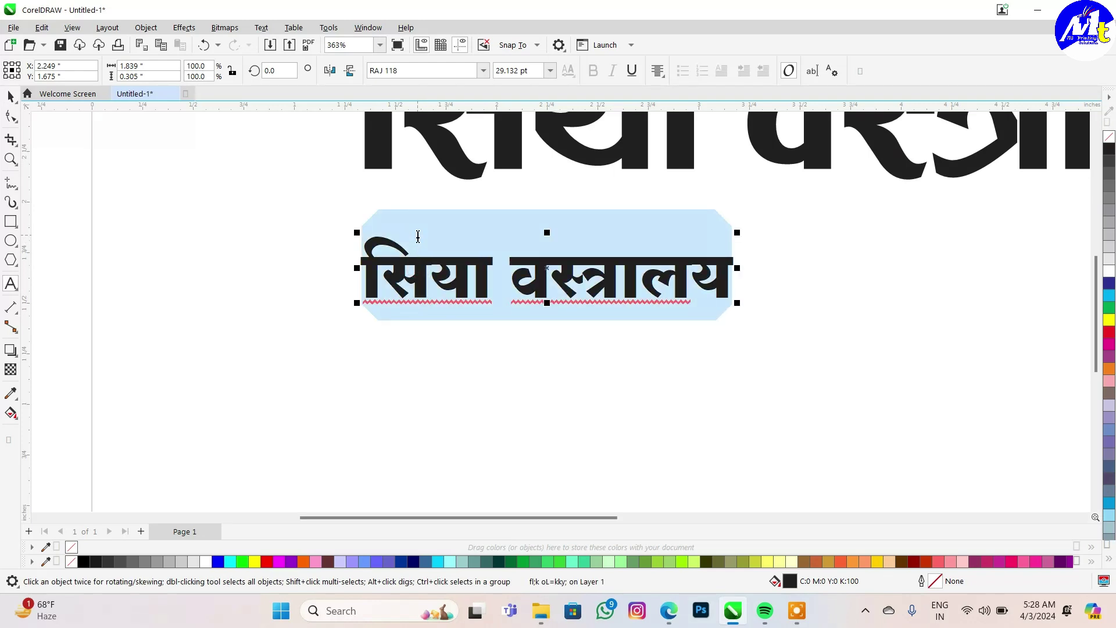
text(gekjs ;gk)
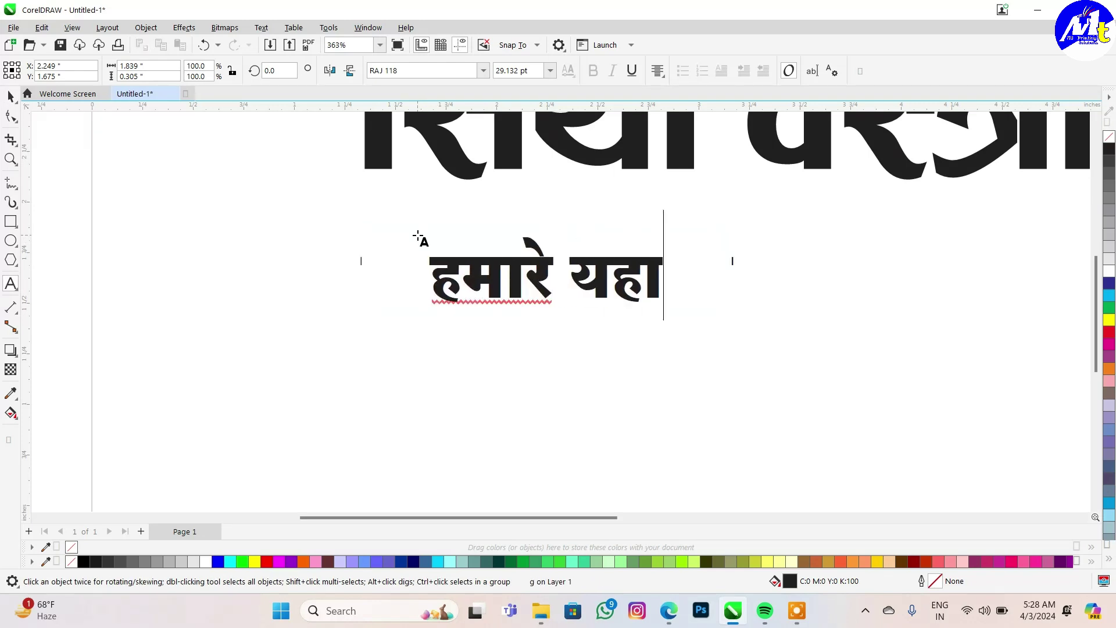
text(¡ 'kVZ)
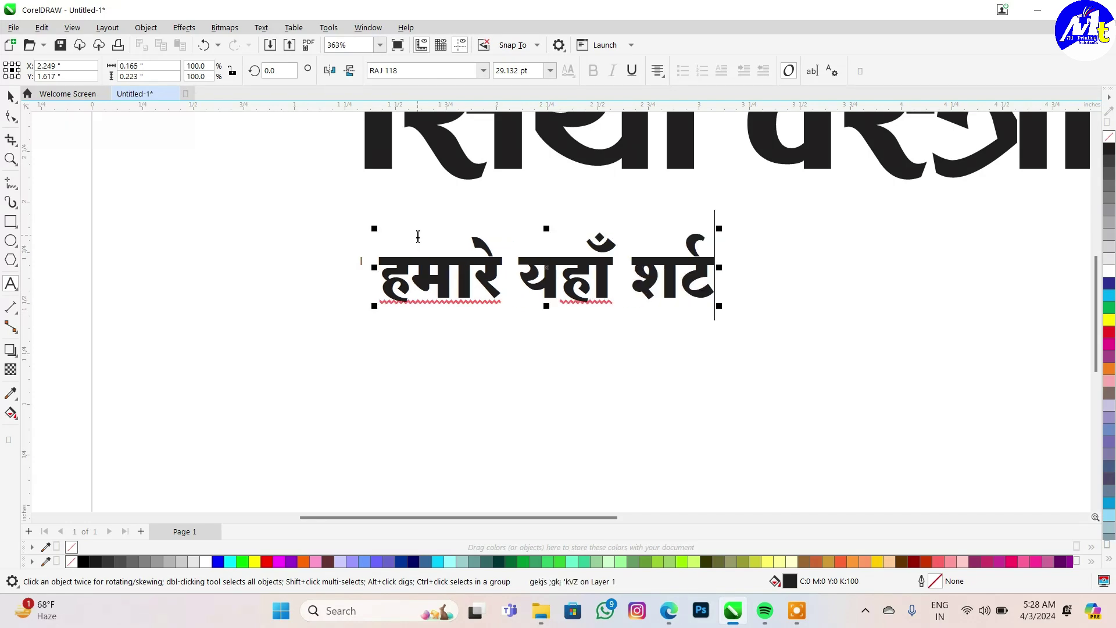
text(] Vh'kVZ)
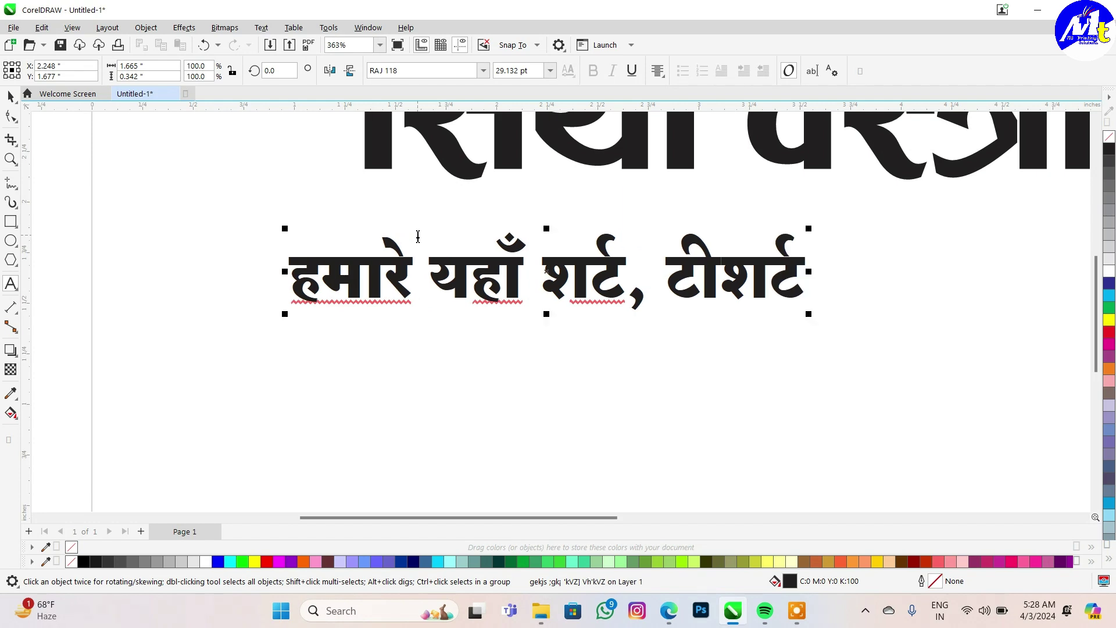
key(Left)
key(Left)
key(Left)
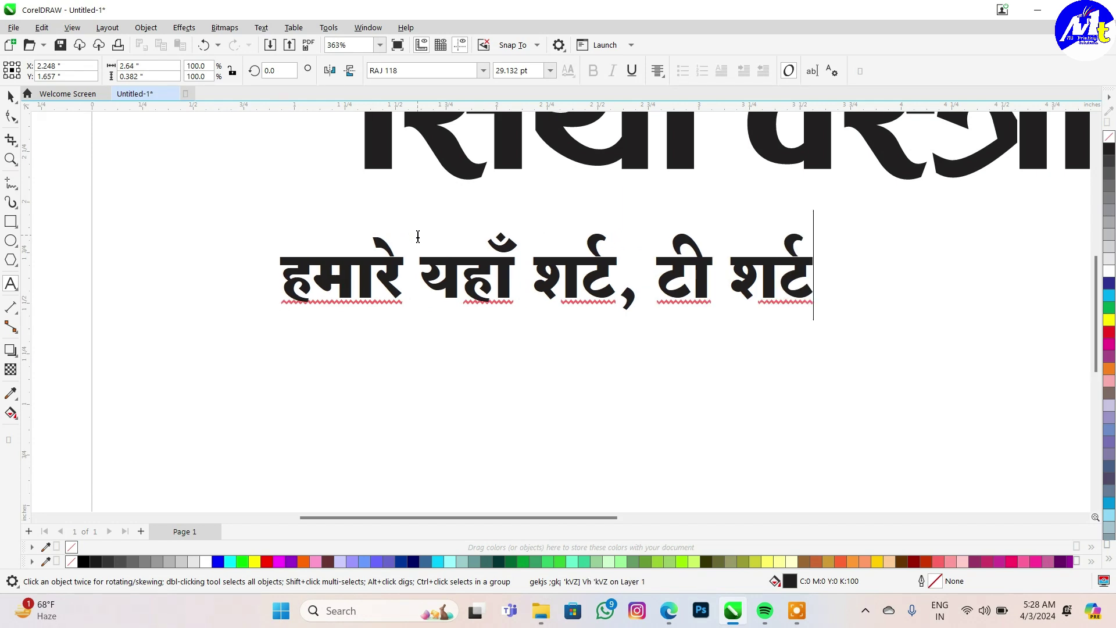
text(] yko)
key(BackSpace)
text(soj)
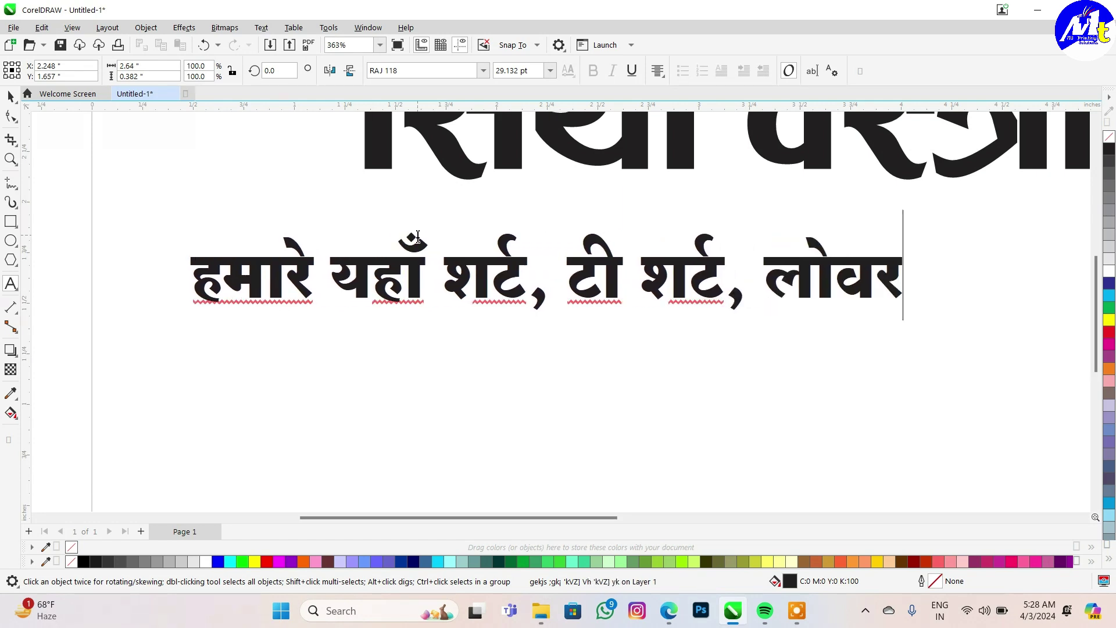
text(] jsMhesa)
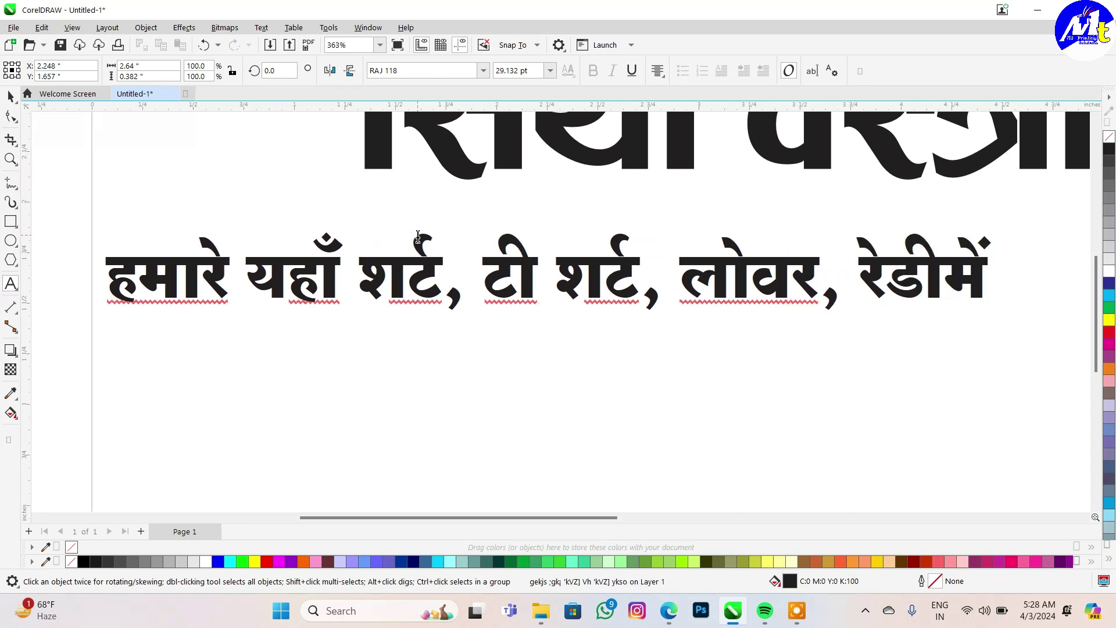
text(V\)
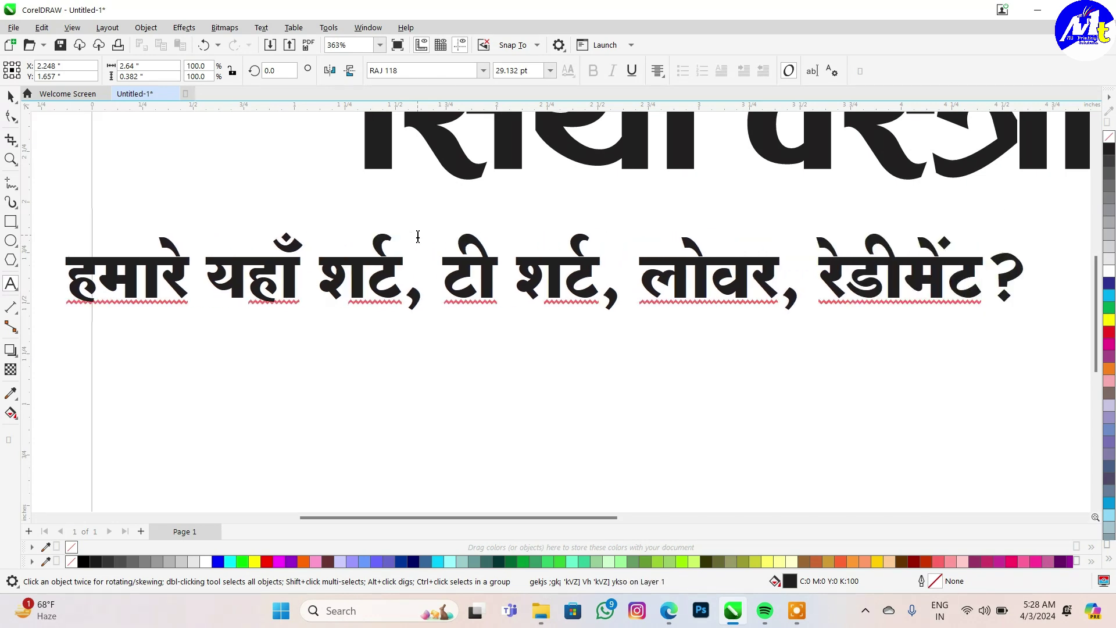
key(BackSpace)
text(] lw)
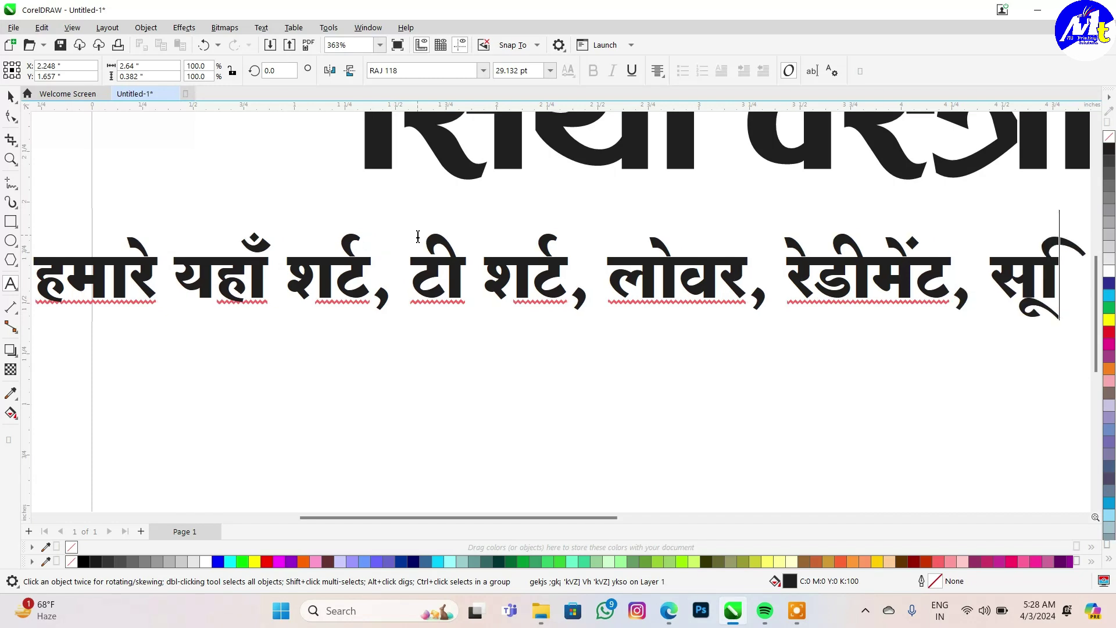
text(fVax)
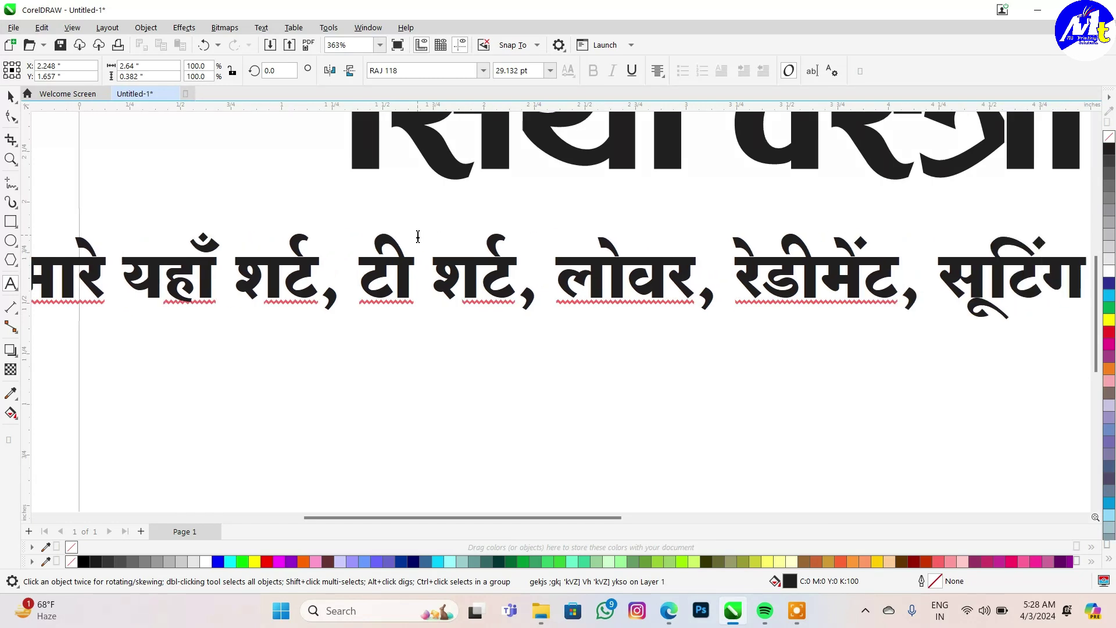
text(&'kfVx)
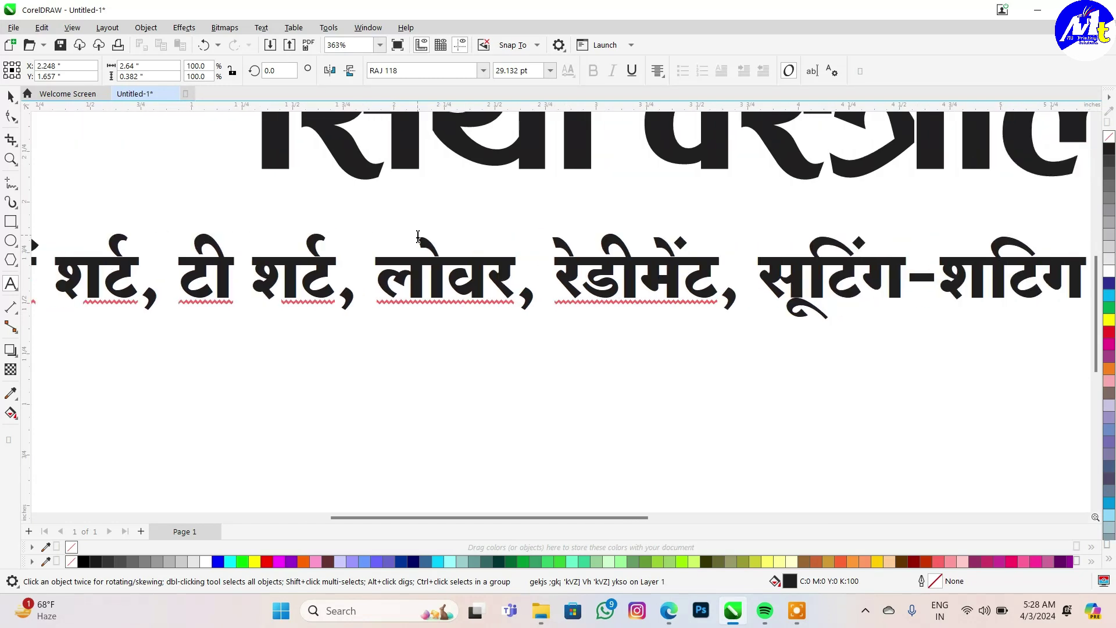
key(BackSpace)
text(ax] yg)
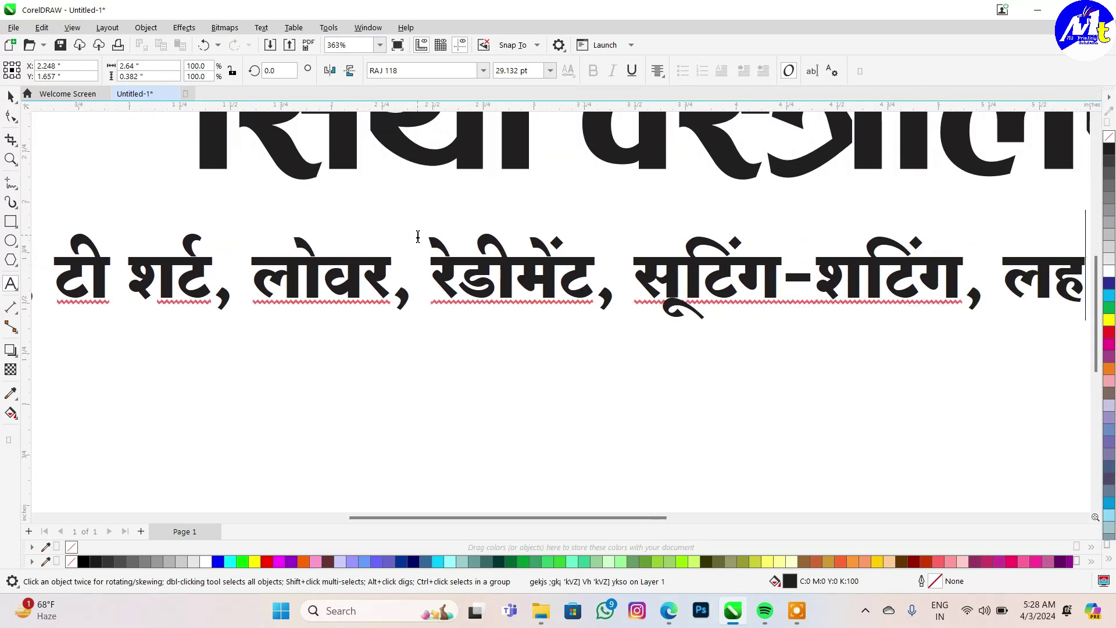
text(axk&pqujh)
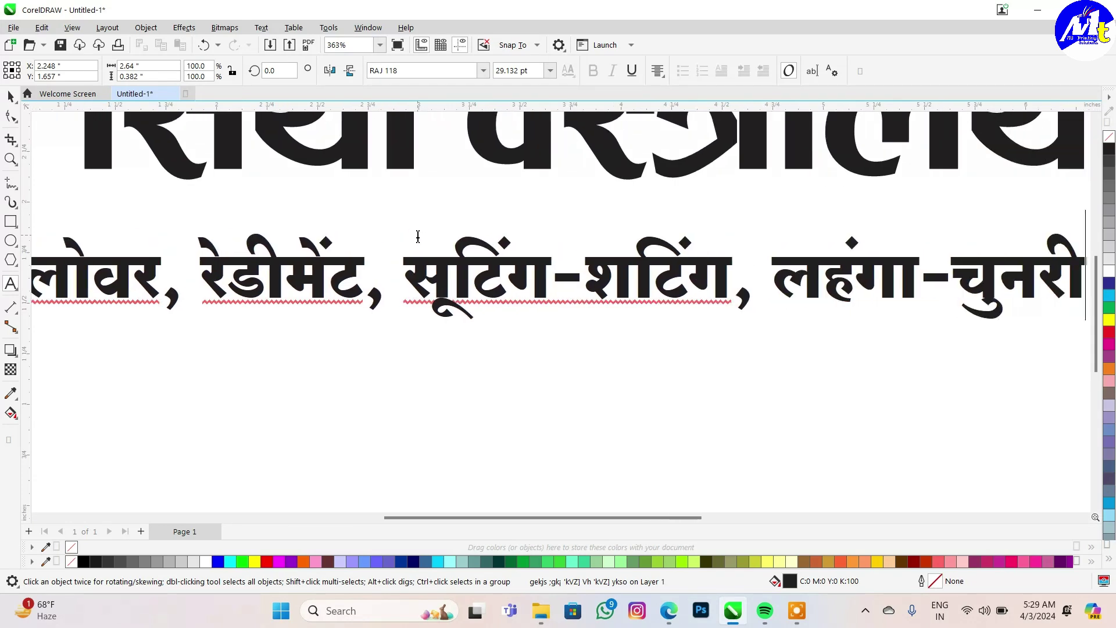
text(, QSU)
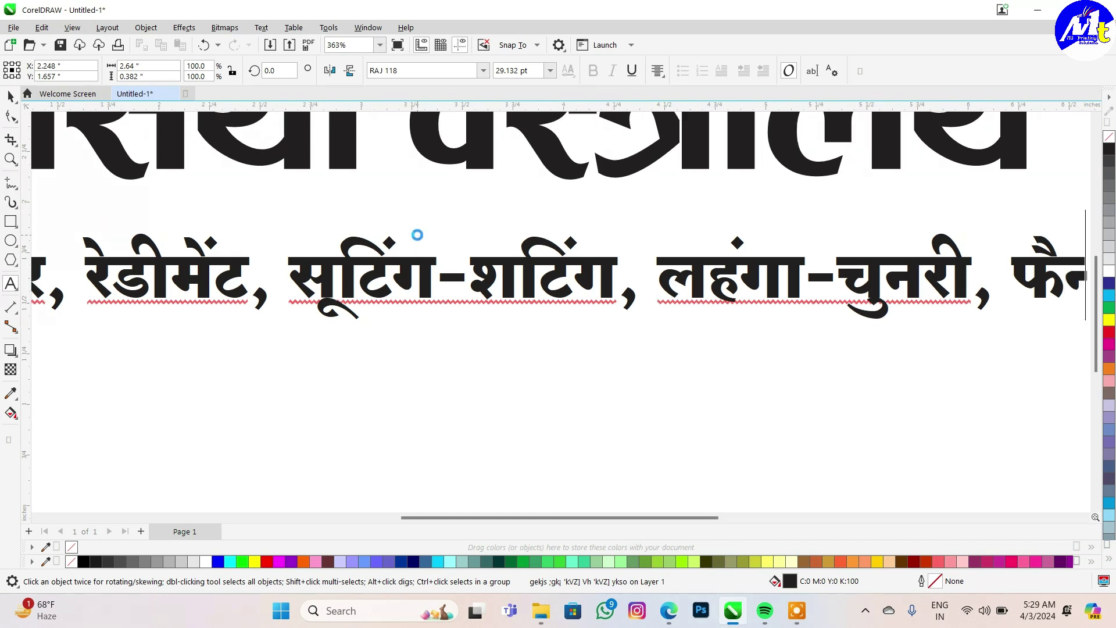
text(lh ,oa oS)
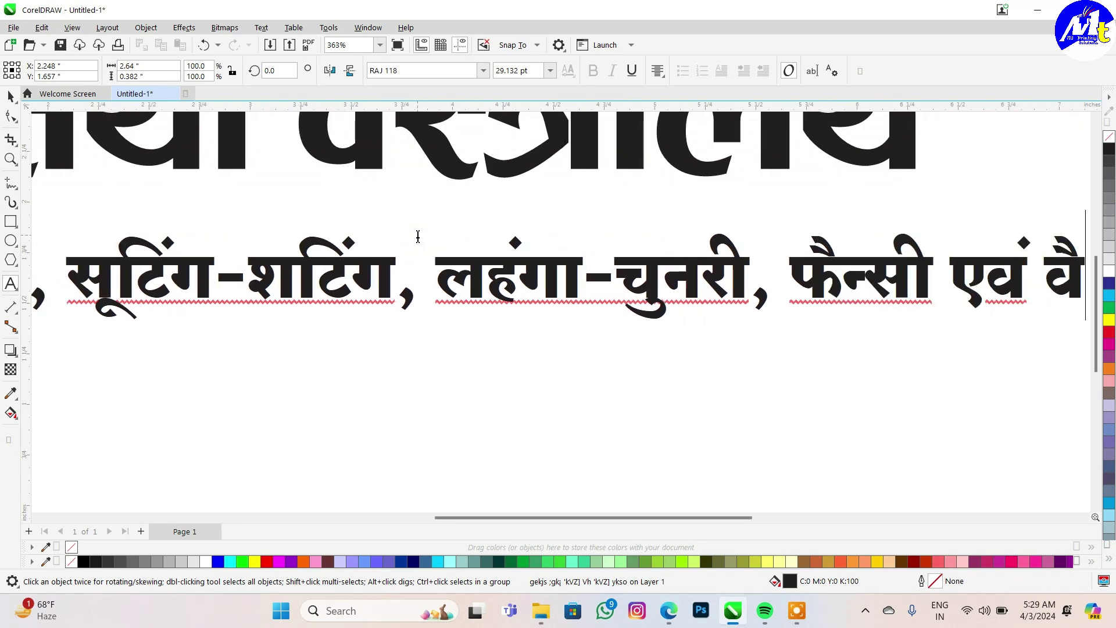
text(okfgd lyok)
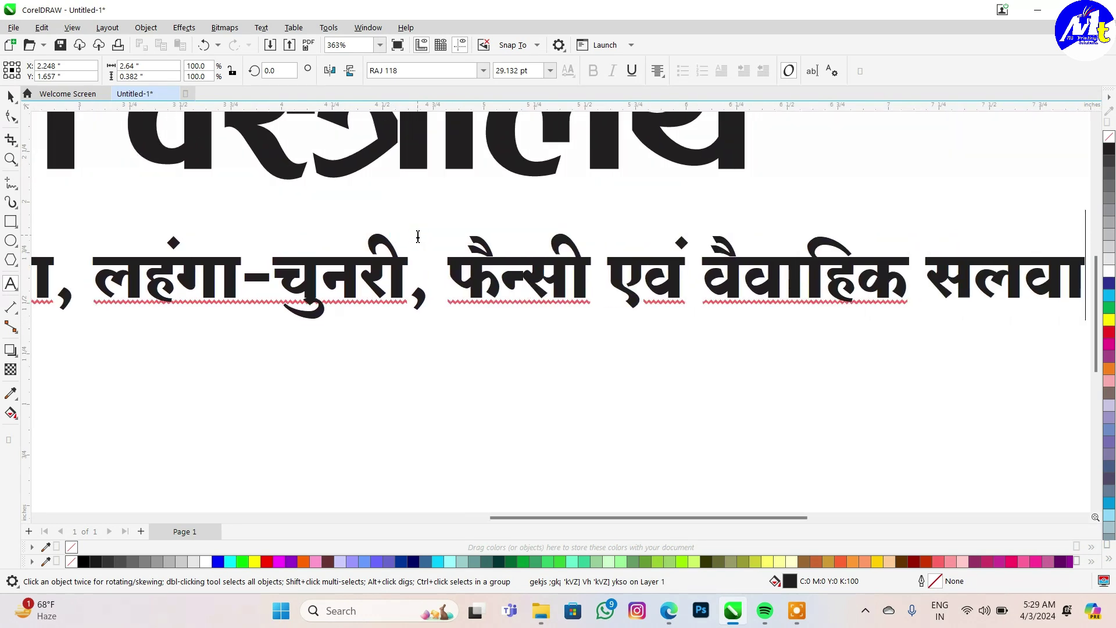
text(j lwV)
text(,)
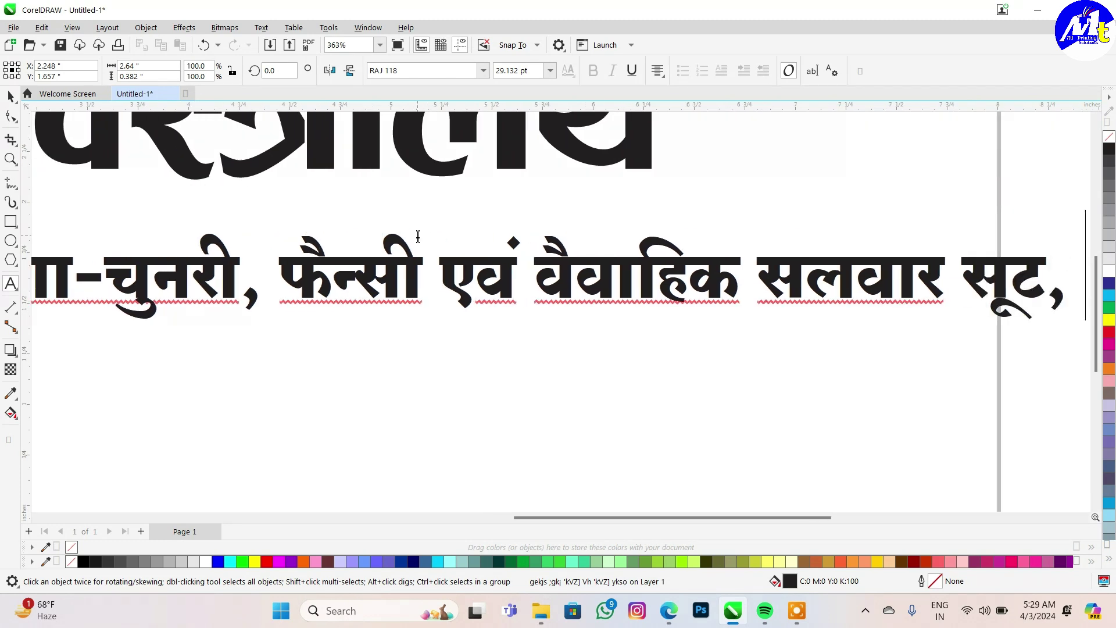
text( lkfM+;k)
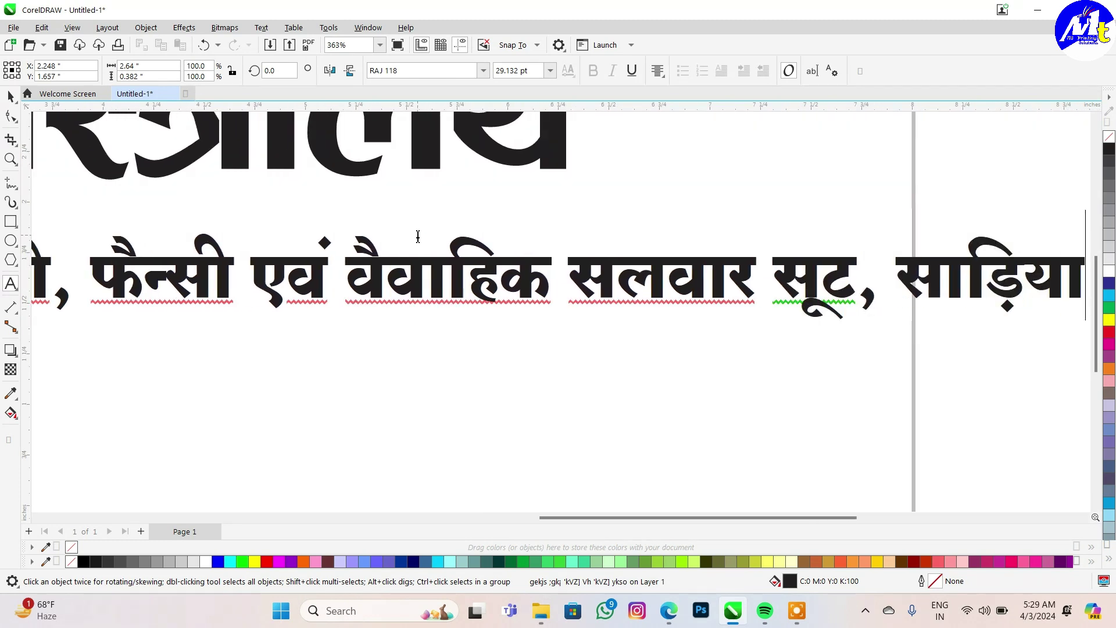
text( vkfn lHkh)
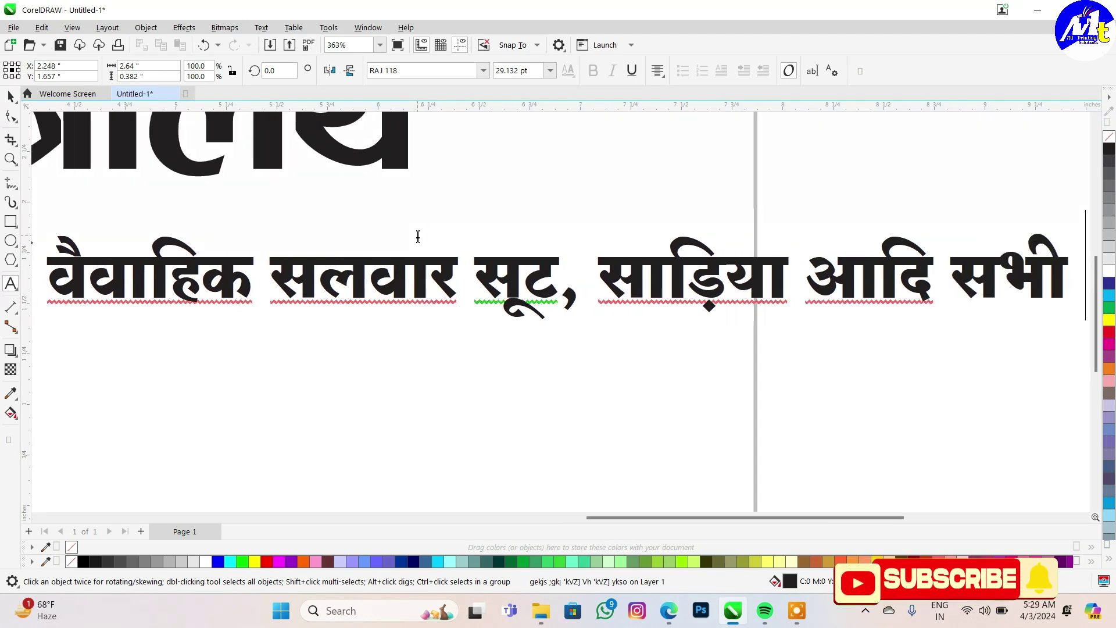
text( izdkj ds diM+s)
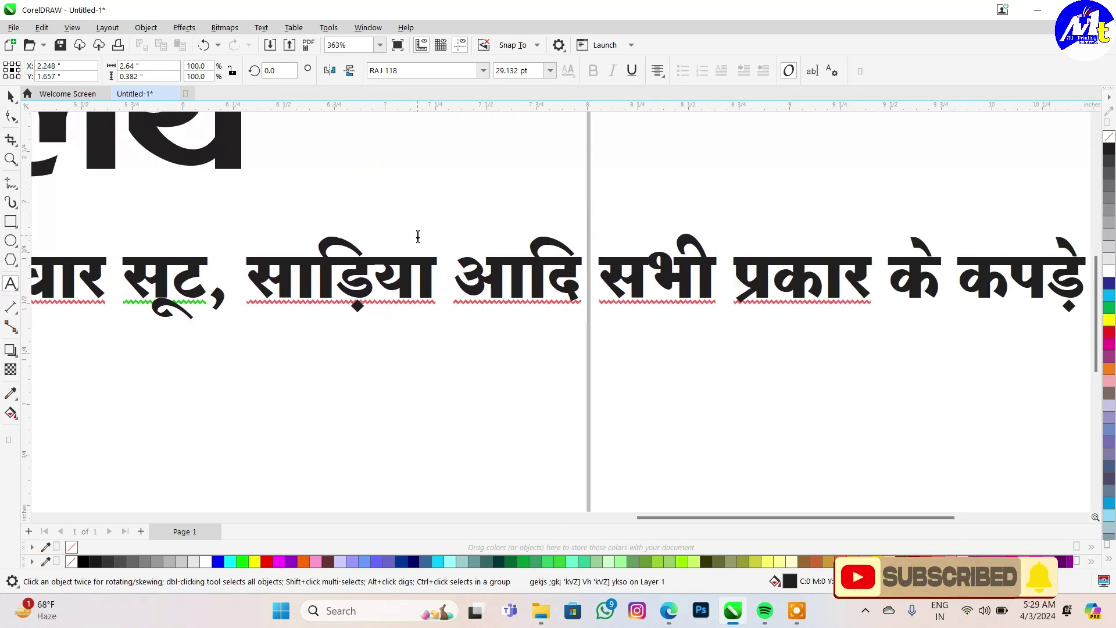
text( fe)
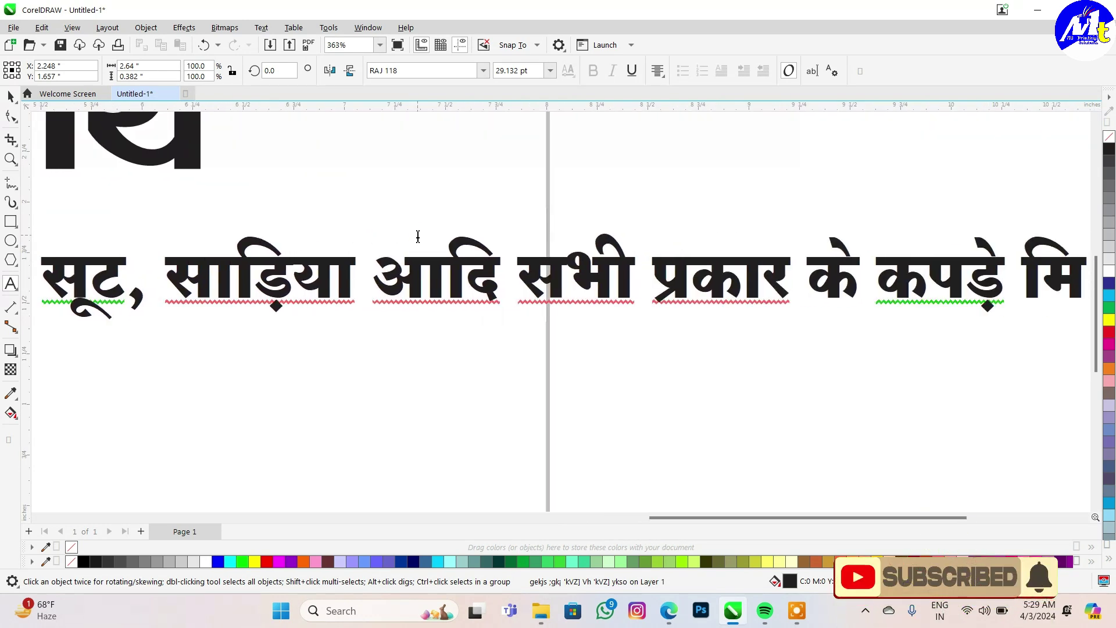
text(yr)
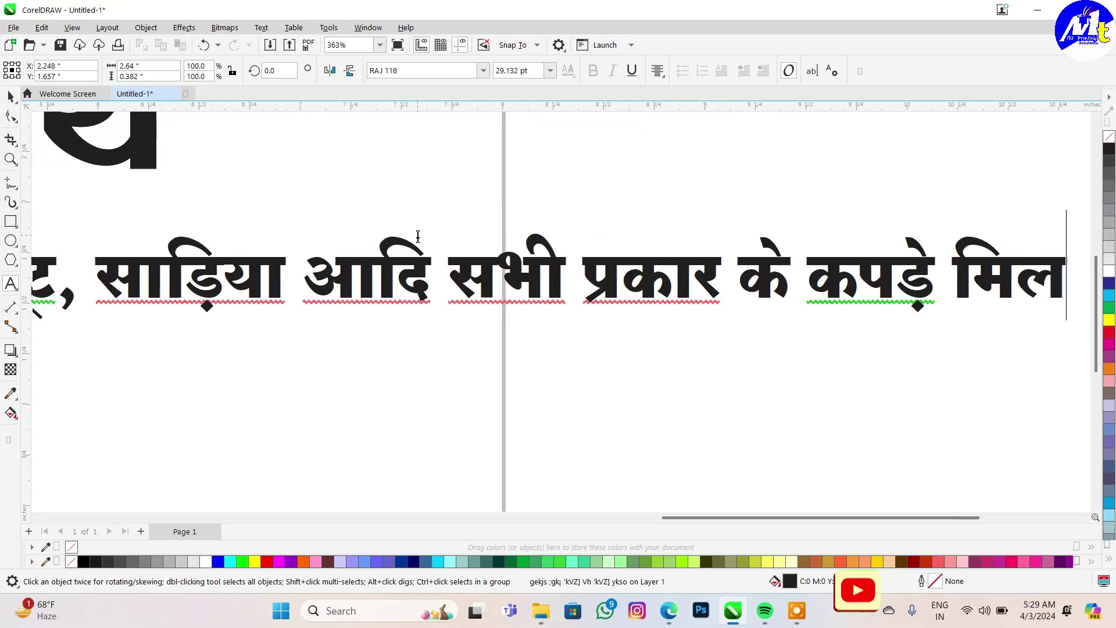
text(s gSA)
Break the description before फ़ैन्सी into two lines and shrink it to about 20 pt.
scroll(418, 236, down, 2)
scroll(395, 279, down, 2)
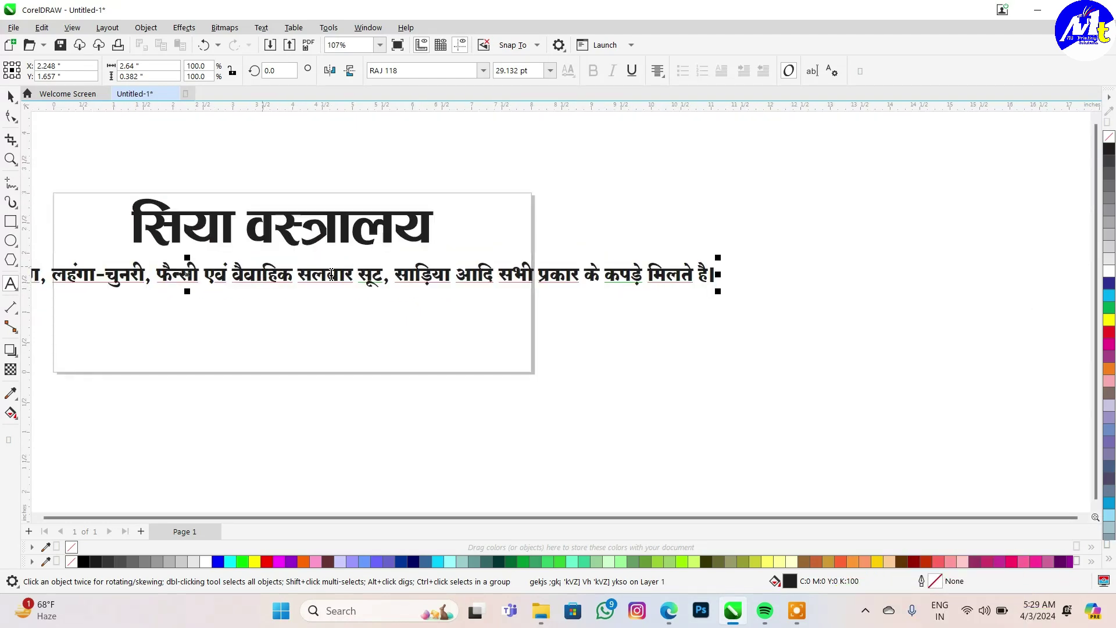
scroll(381, 294, down, 2)
click(434, 272)
key(Return)
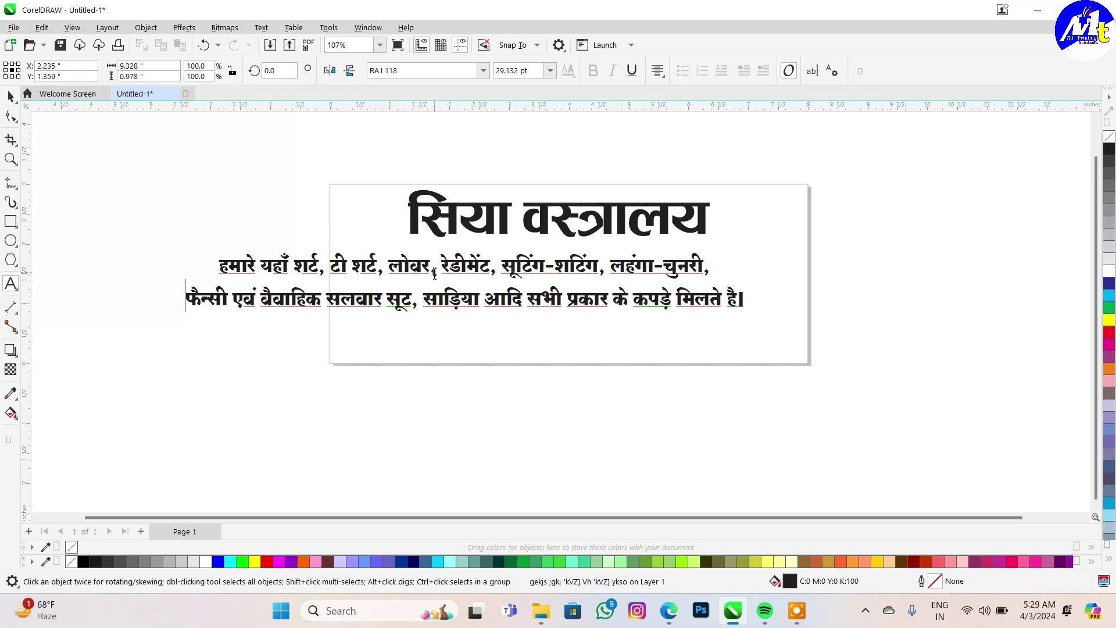
key(ctrl+a)
key(ctrl+space)
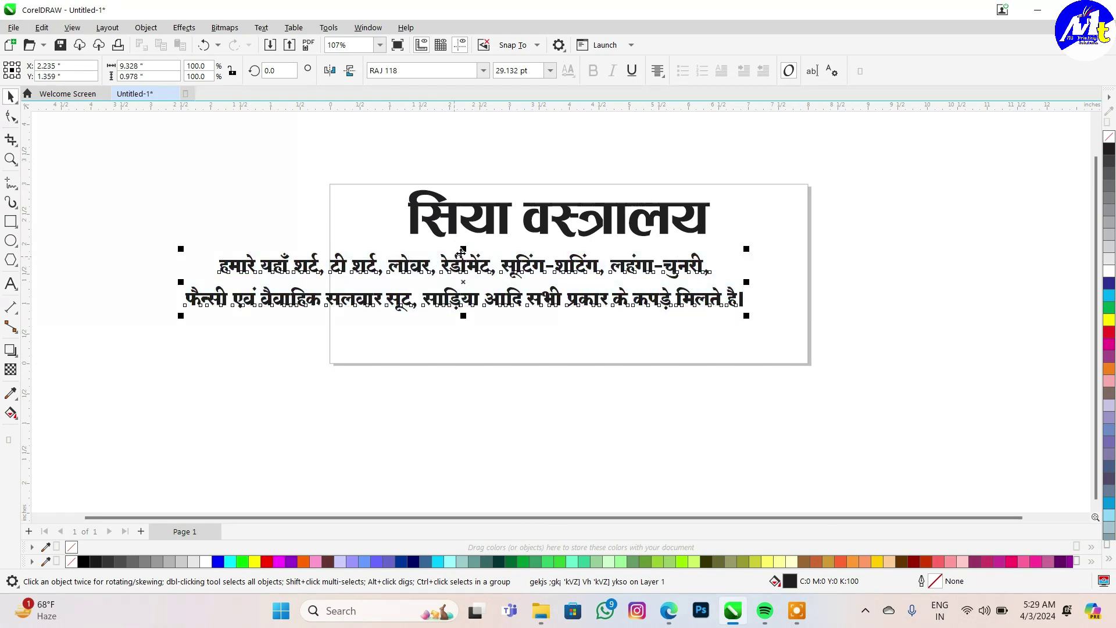
drag(747, 250, 658, 260)
scroll(493, 316, up, 1)
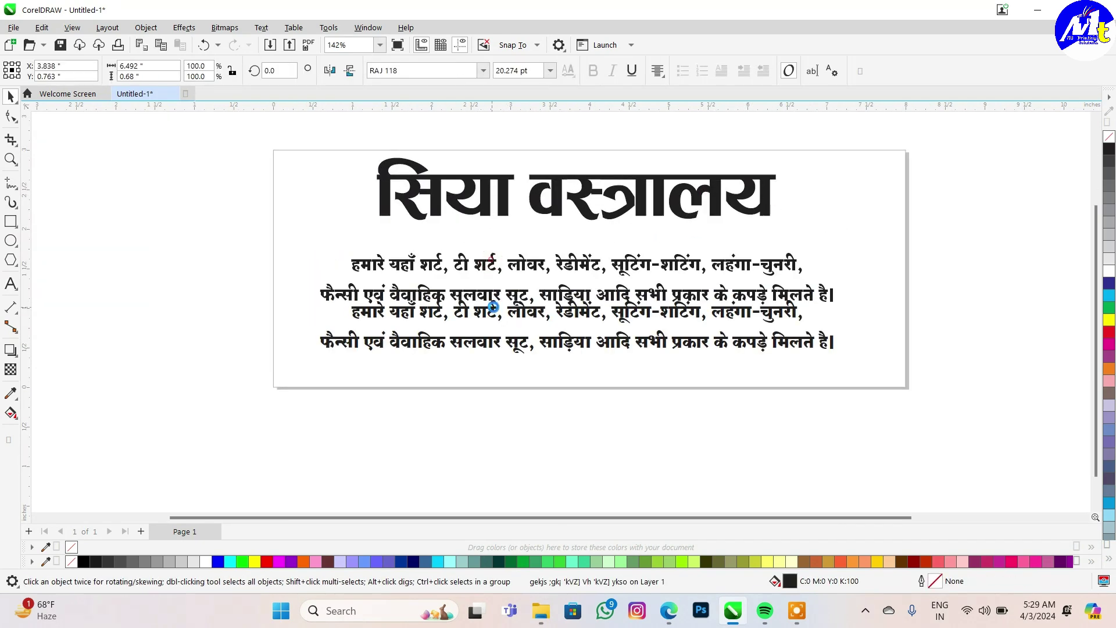
Turn the duplicate into the फैन्सी एवं वैवाहिक label, with a सूटिंग-शटिग copy to its right.
key(ctrl+a)
text(Q)
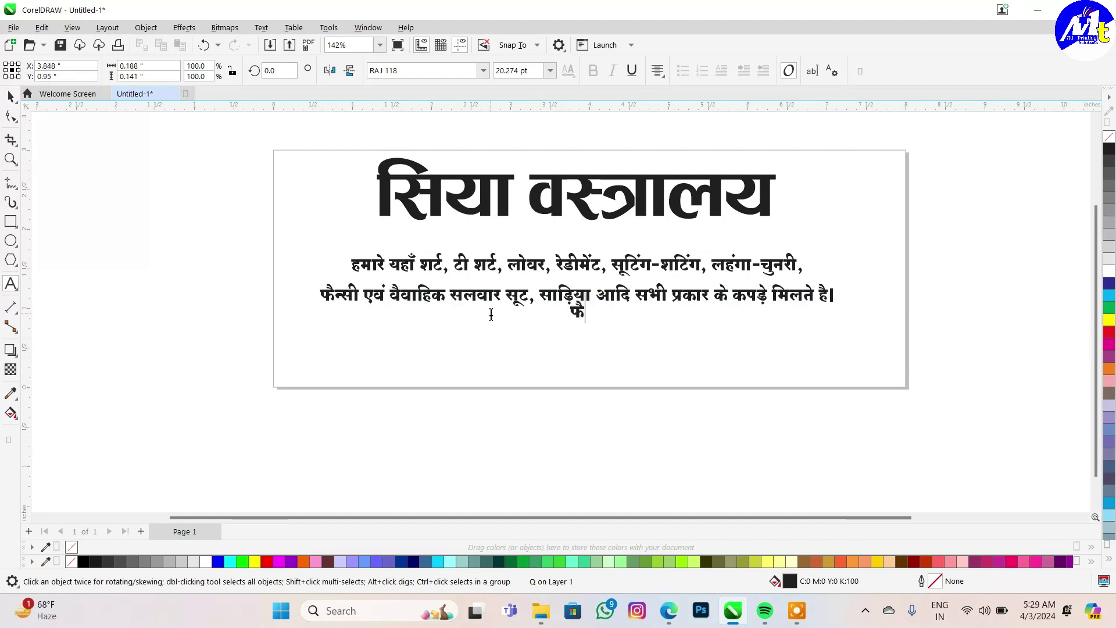
text(oS)
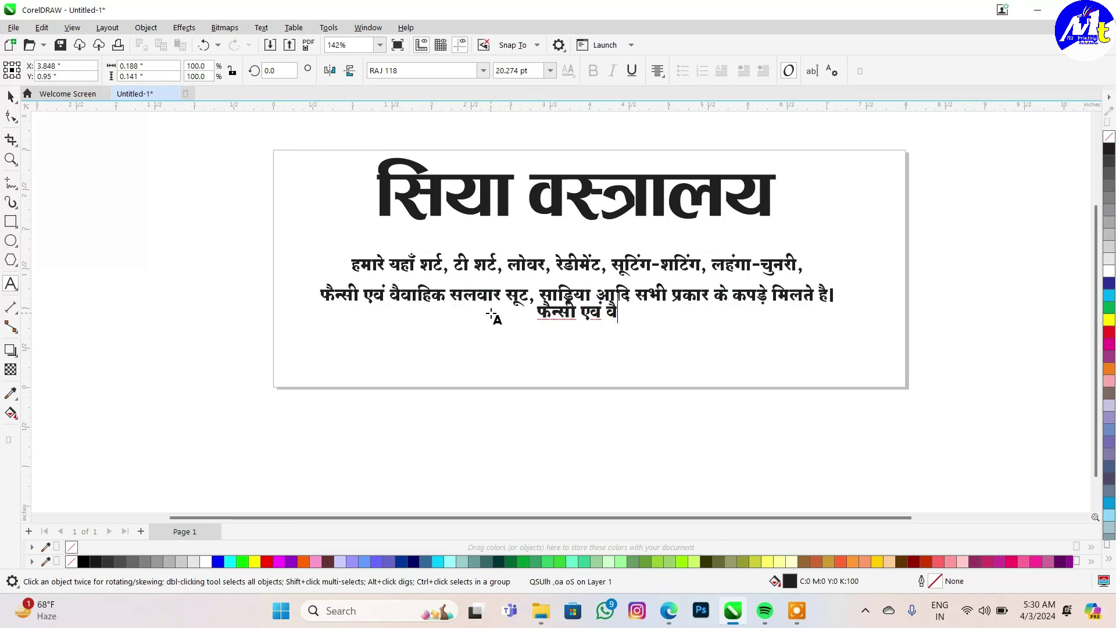
text(okfgd)
key(ctrl+space)
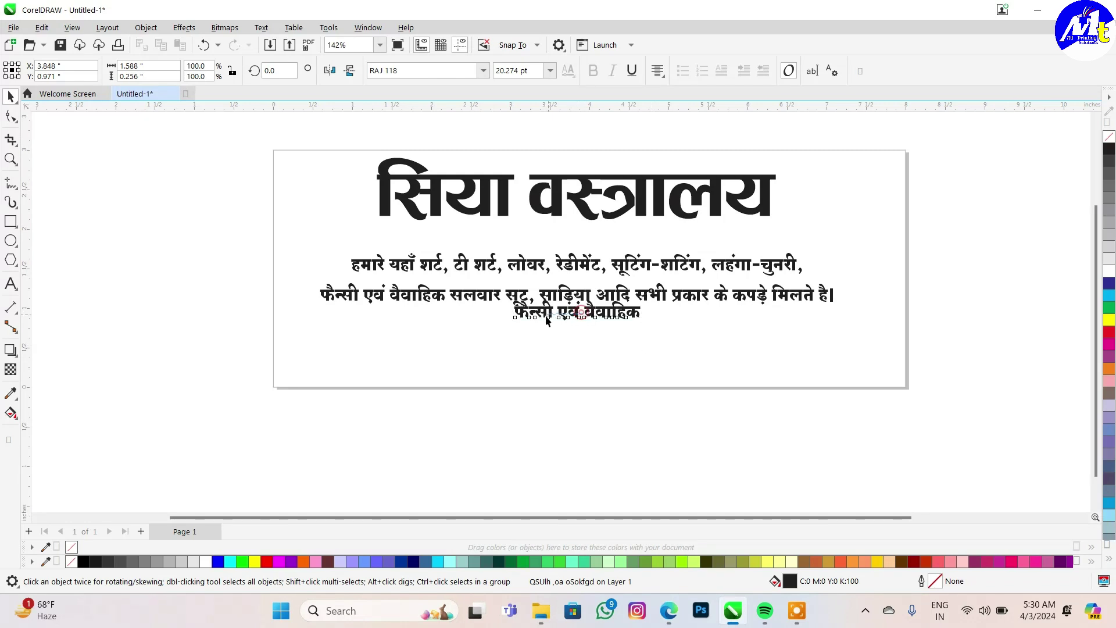
scroll(552, 316, up, 1)
mouse_move(541, 314)
mouse_down()
mouse_move(354, 329)
mouse_move(564, 333)
mouse_up()
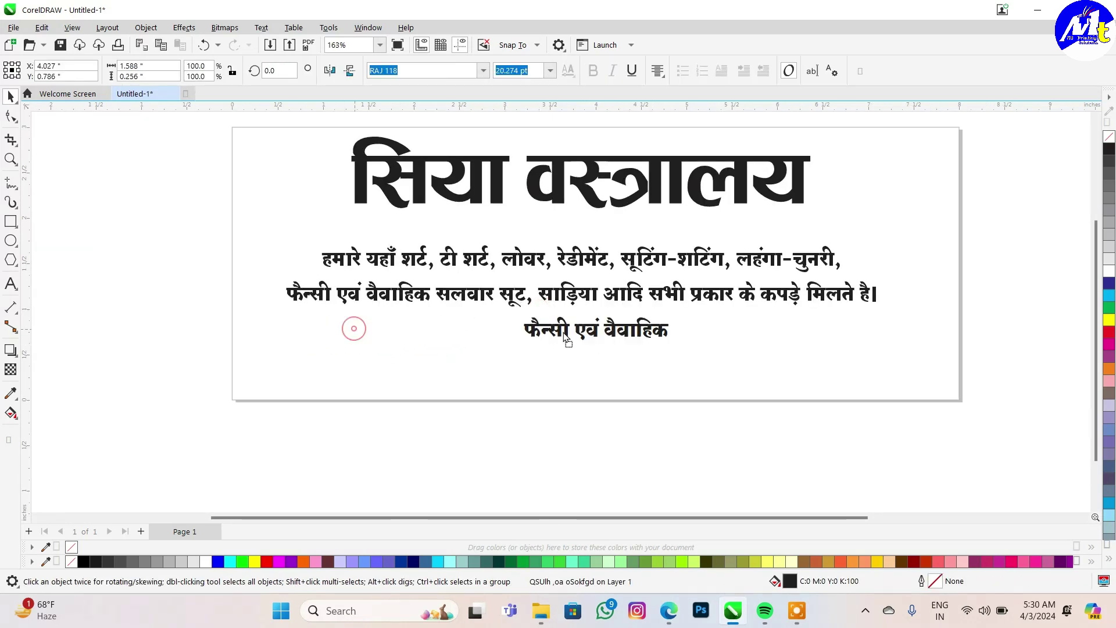
double_click(565, 334)
text(l)
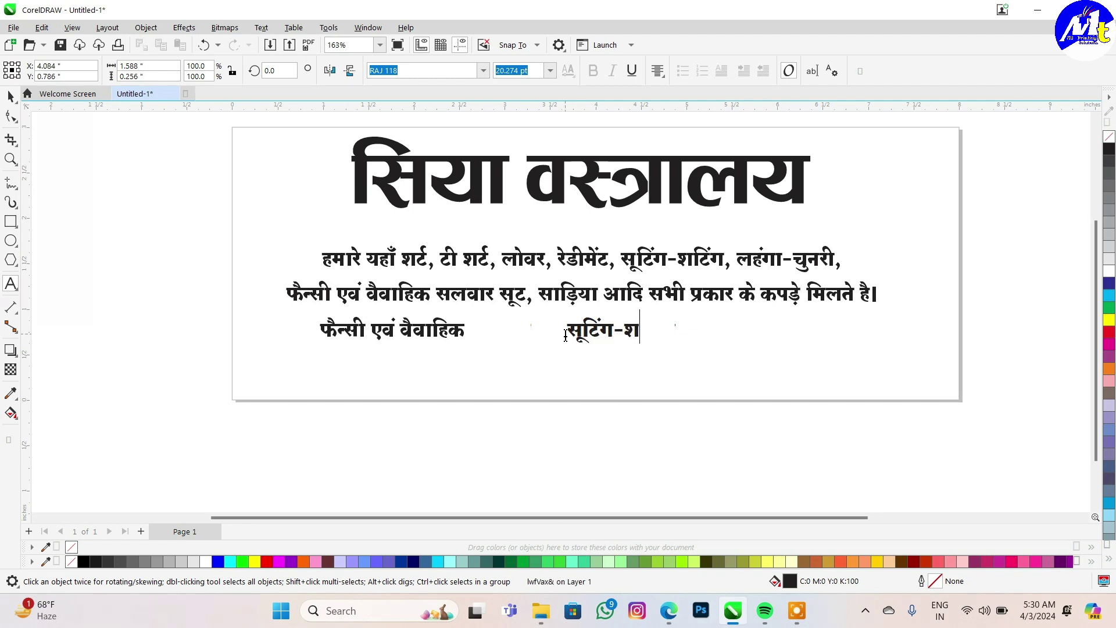
text(fV)
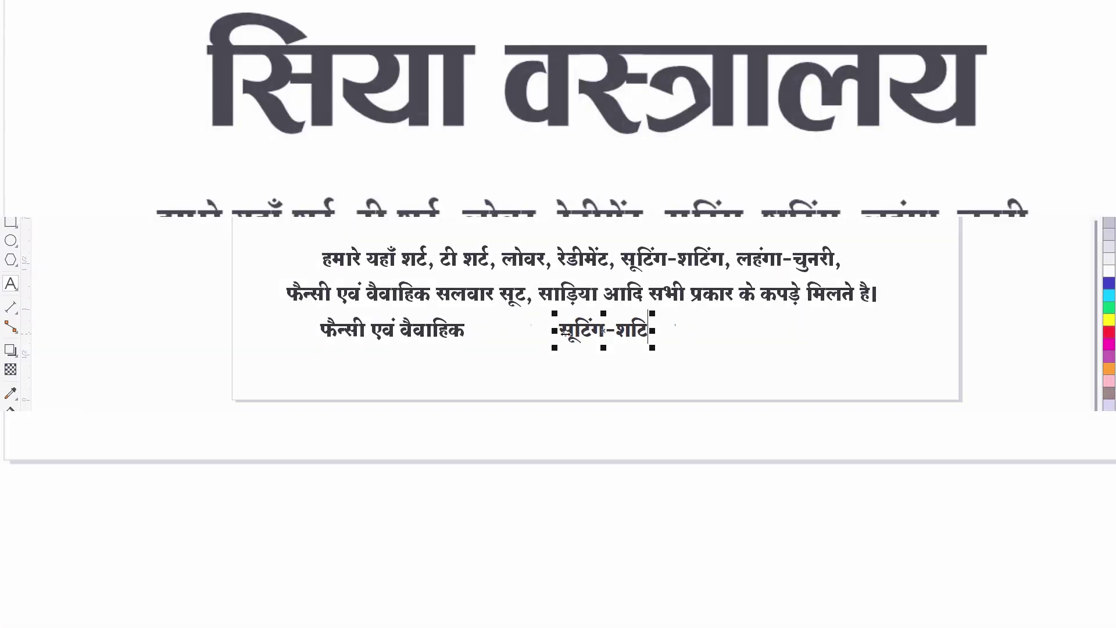
text(x)
Add a third label रेडीमेड further right to complete the category row.
drag(610, 334, 759, 334)
double_click(760, 333)
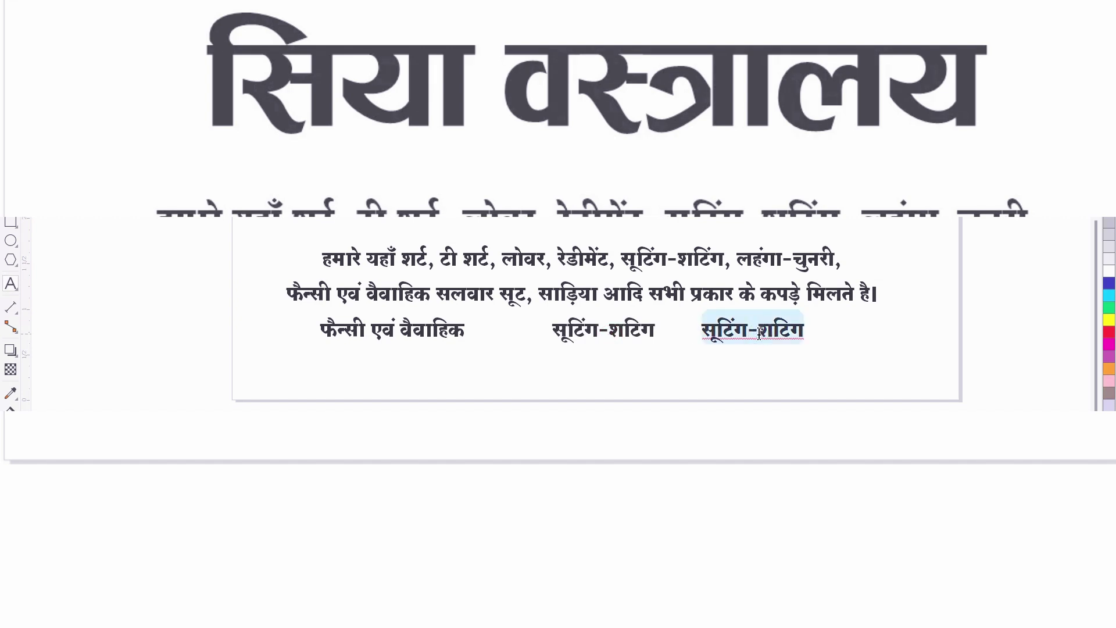
text(j)
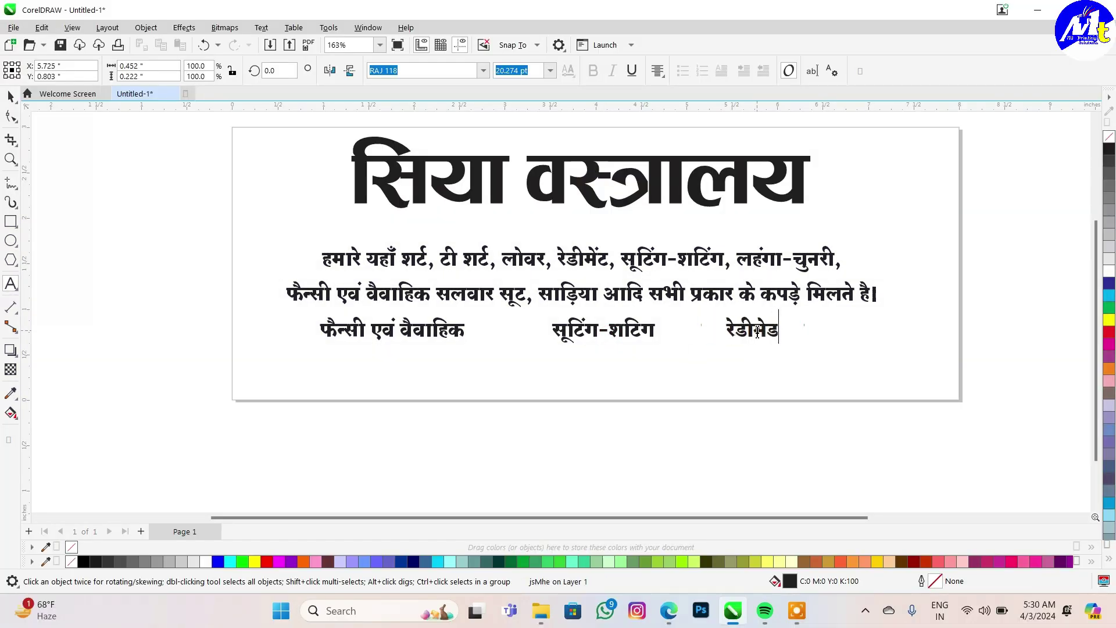
key(ctrl+space)
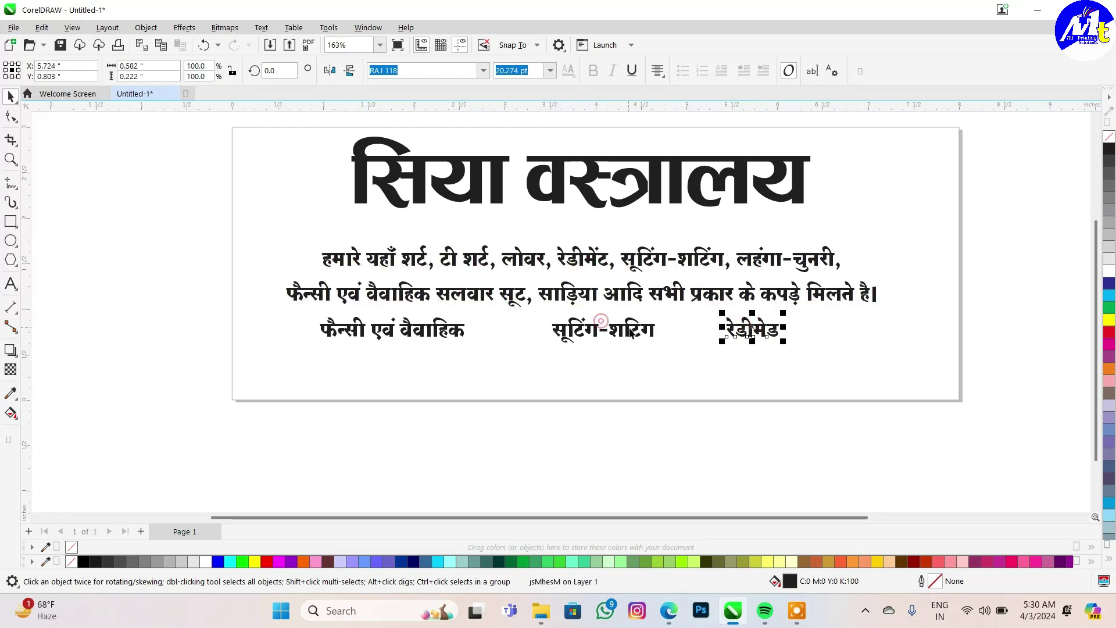
shift+click(604, 330)
shift+click(451, 343)
scroll(512, 365, up, 1)
click(575, 399)
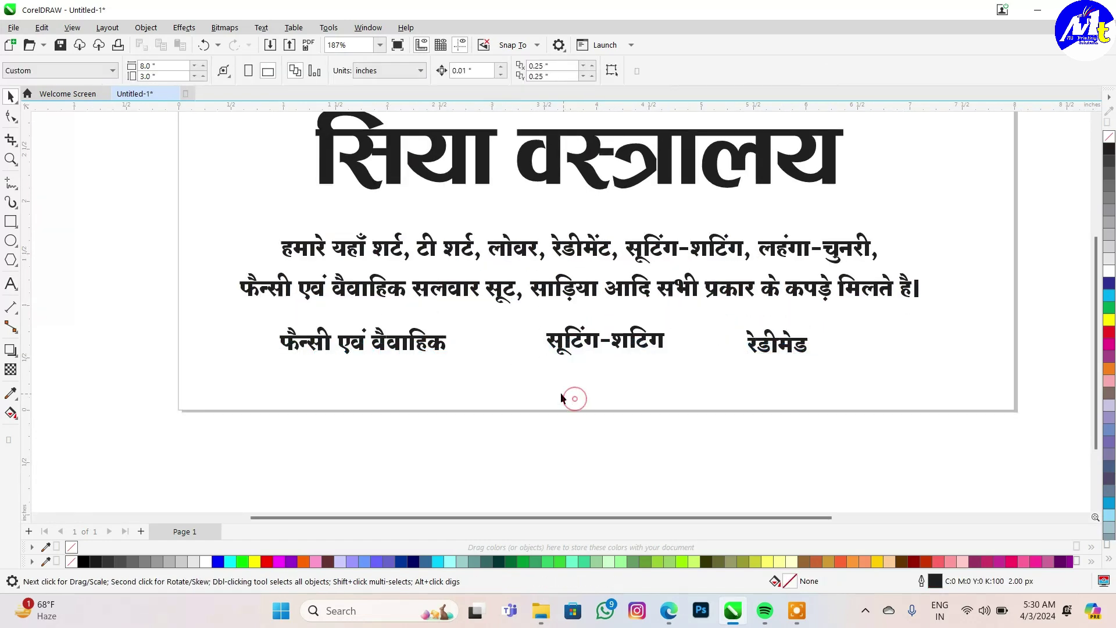
Copy a label below the row and start the address line with पता.
drag(573, 393, 582, 386)
double_click(582, 386)
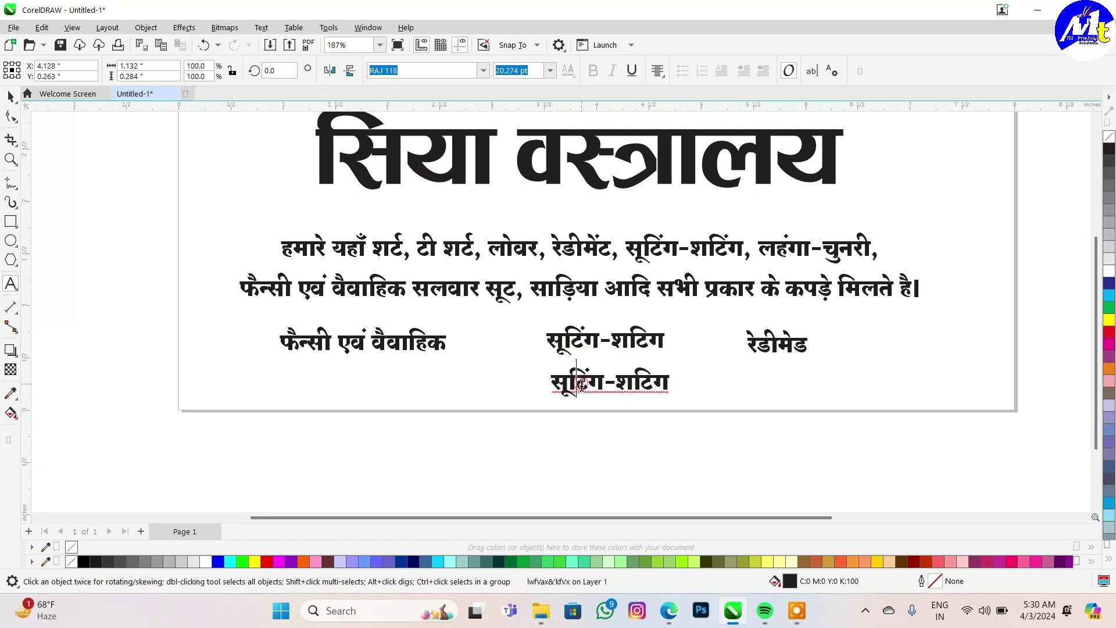
key(ctrl+a)
text(irk)
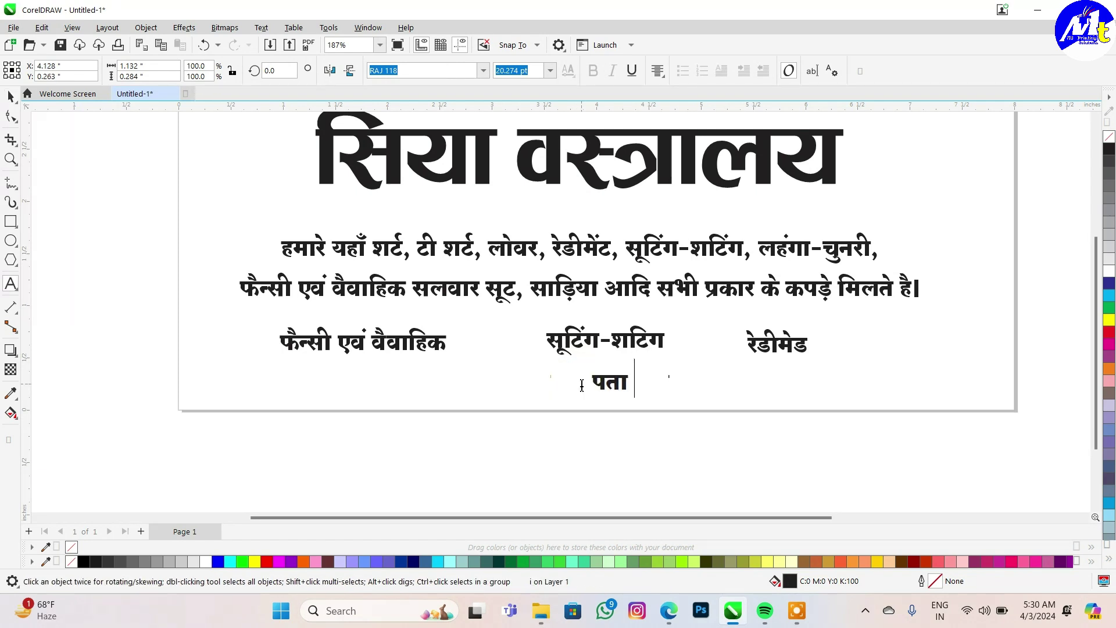
text(:)
text(su)
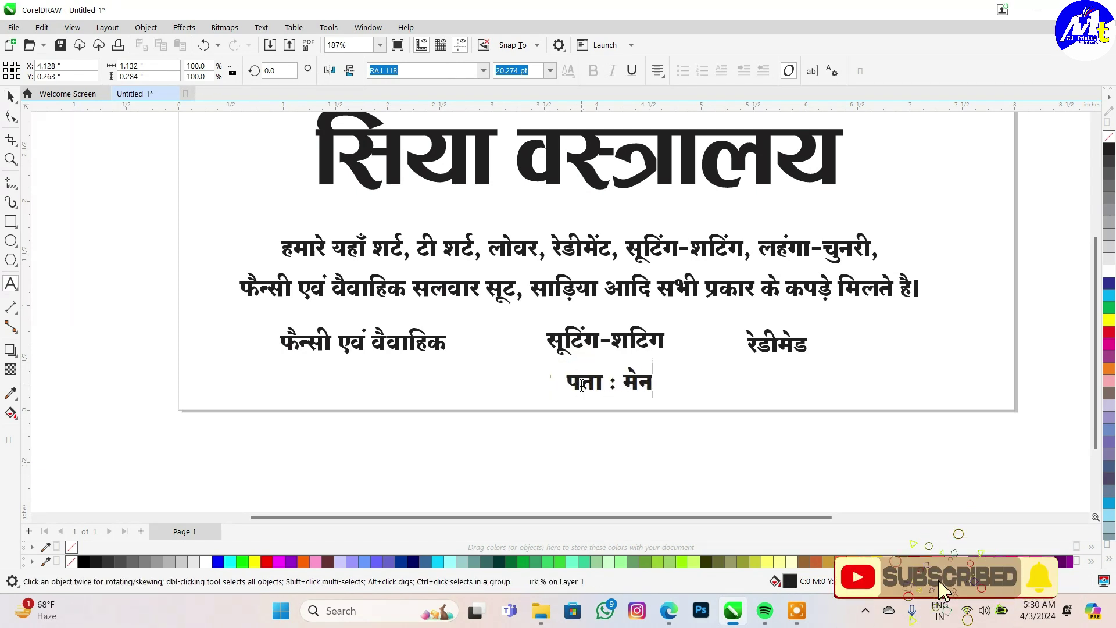
text( jksM)
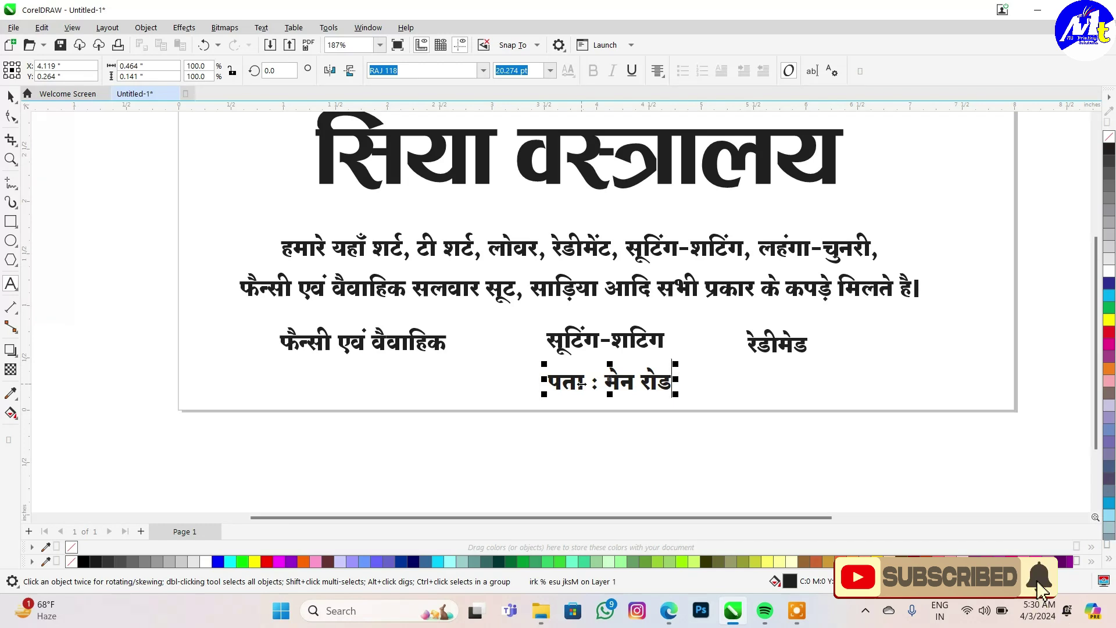
text(,)
text( yk)
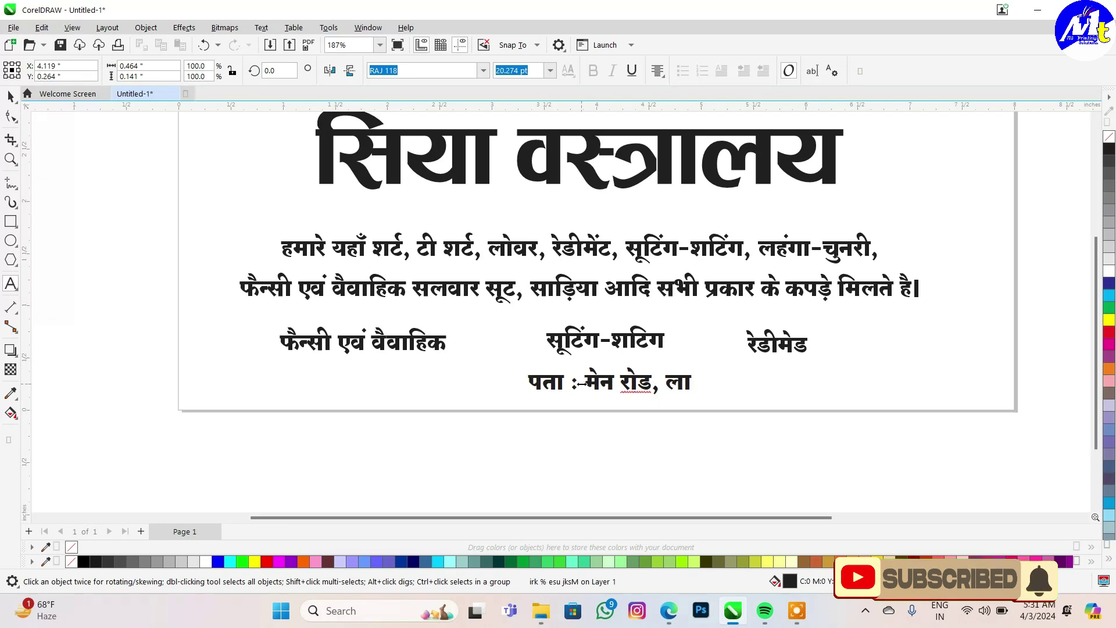
Complete the address as 'पता : मेन रोड, कुडू बजार के सामने', correcting typos.
key(ctrl+z)
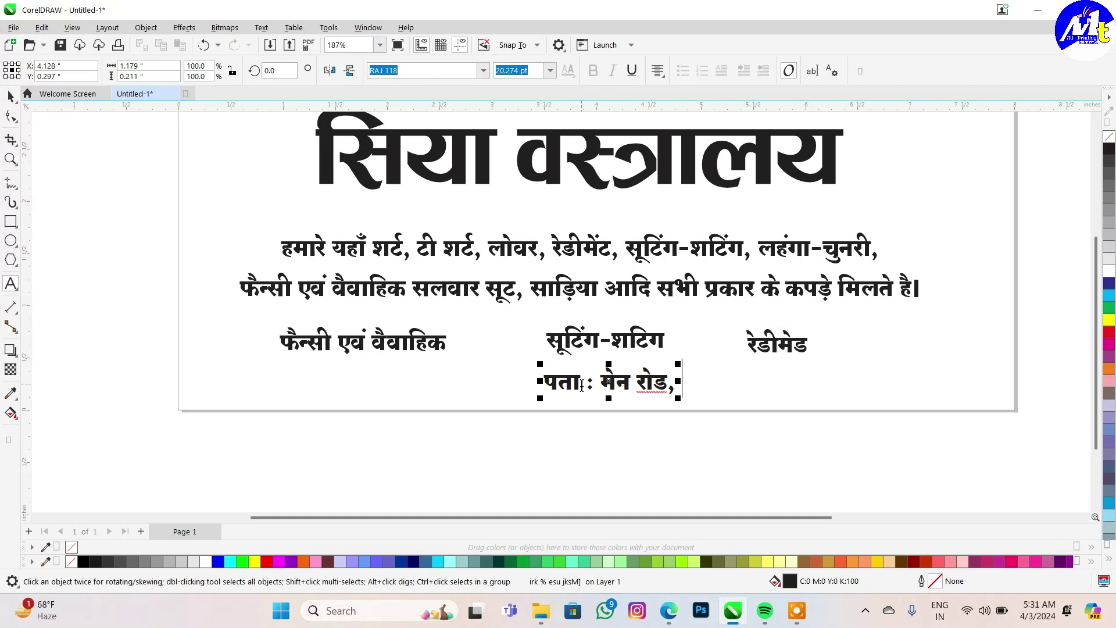
text(dqM+ ck)
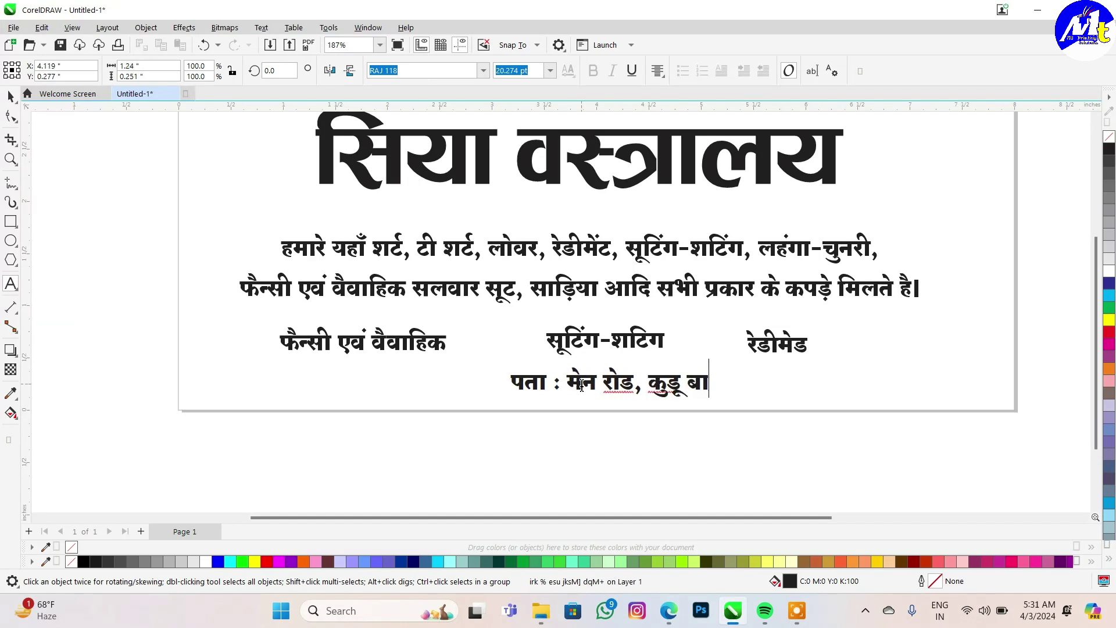
text(tkj)
key(BackSpace)
key(BackSpace)
key(BackSpace)
text(t)
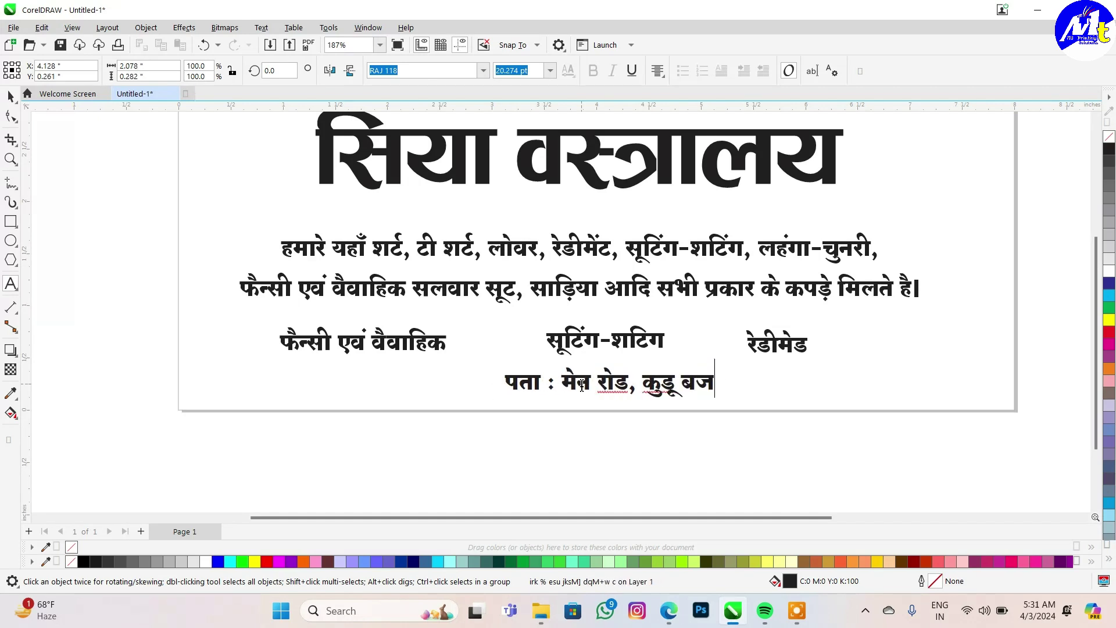
text(kj ds lkeus)
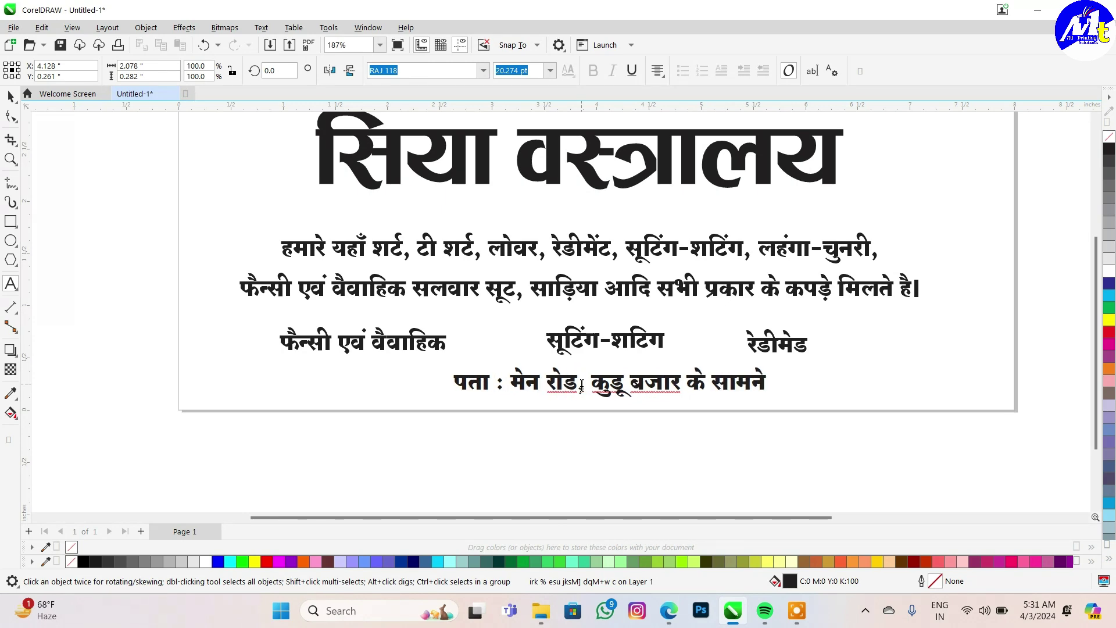
key(Escape)
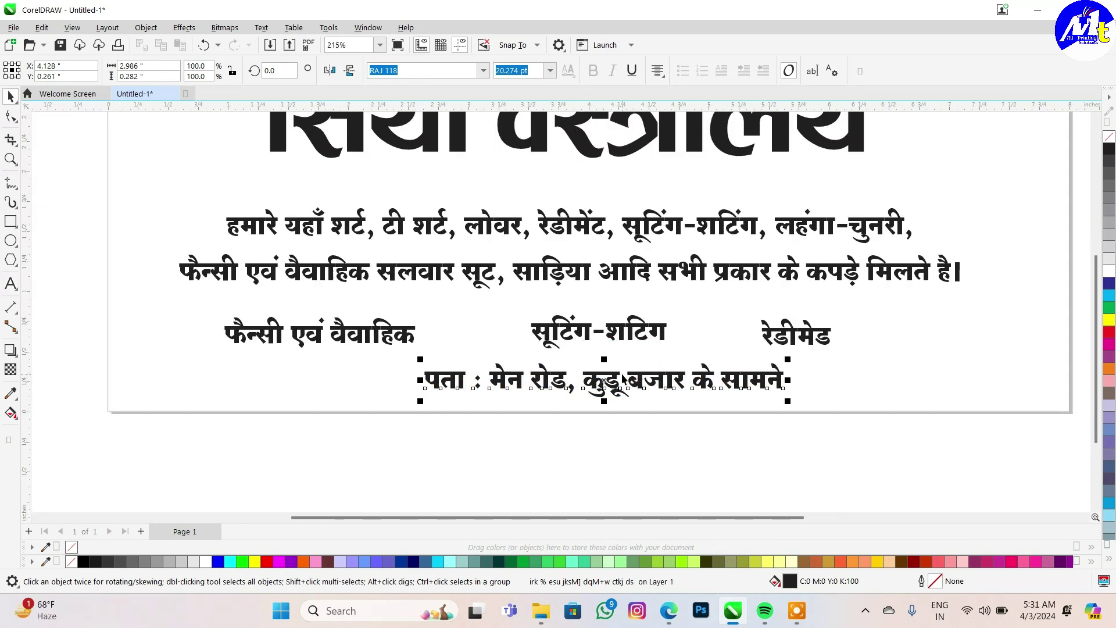
scroll(570, 220, down, 2)
Add a light grey strip on the banner's left side with a slanted right edge.
double_click(10, 222)
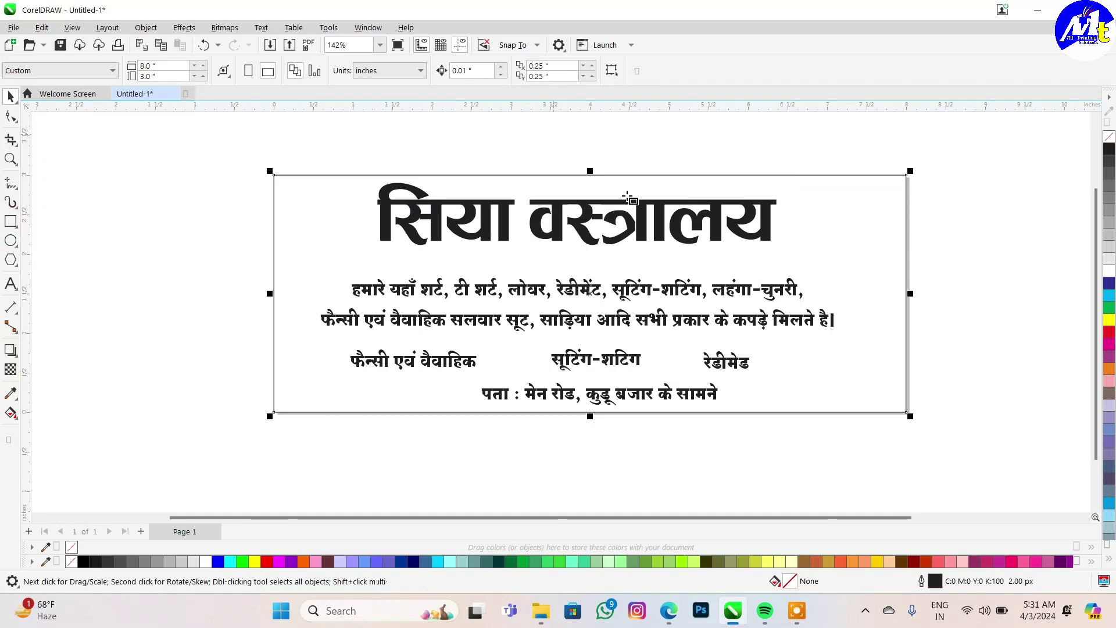
drag(910, 294, 428, 293)
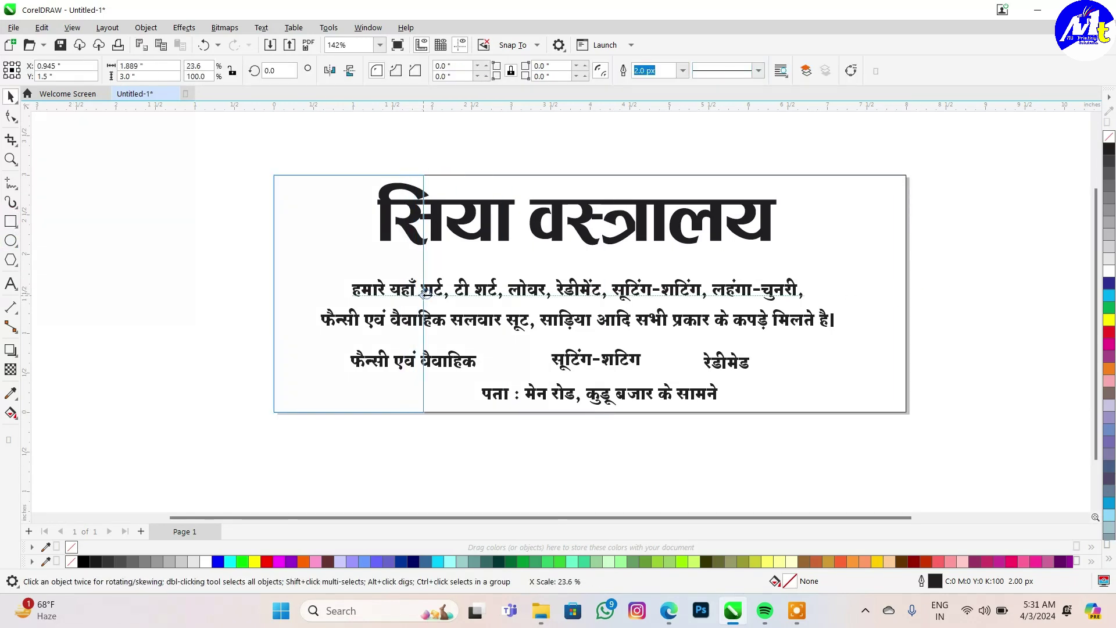
click(1109, 278)
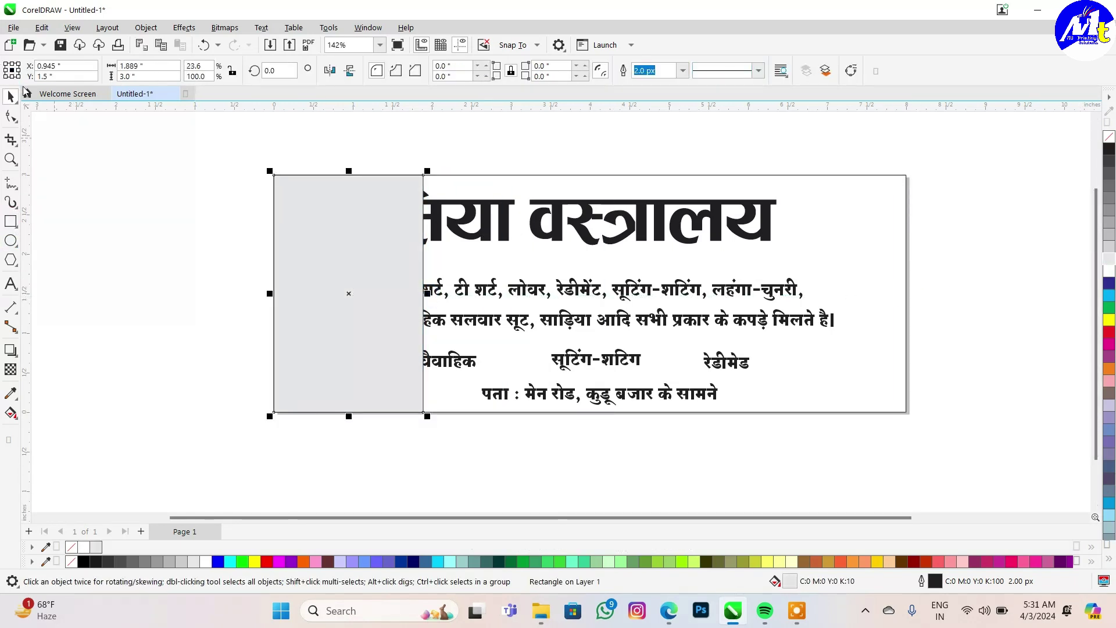
click(11, 116)
key(ctrl+q)
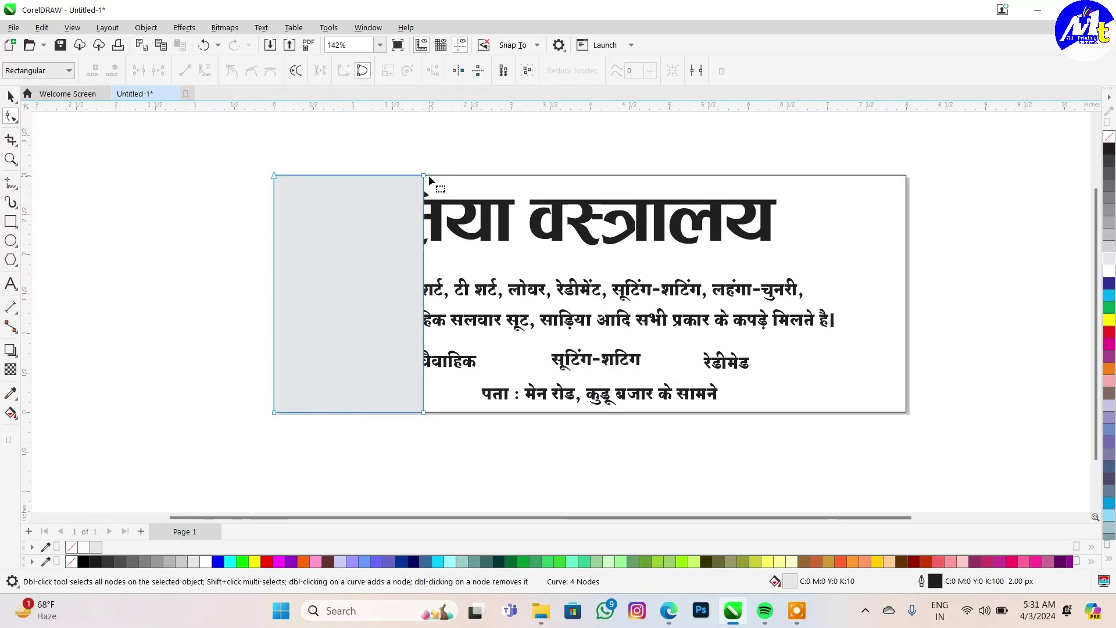
drag(428, 176, 364, 175)
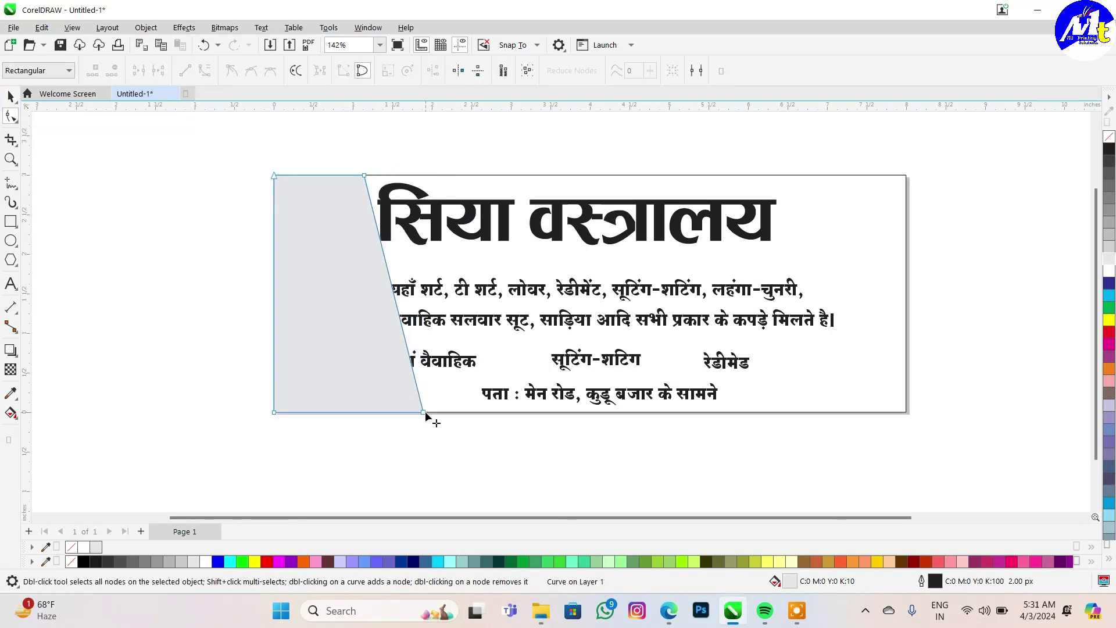
drag(425, 412, 440, 415)
key(space)
Shrink the सिया वस्त्रालय heading slightly about its centre.
click(468, 225)
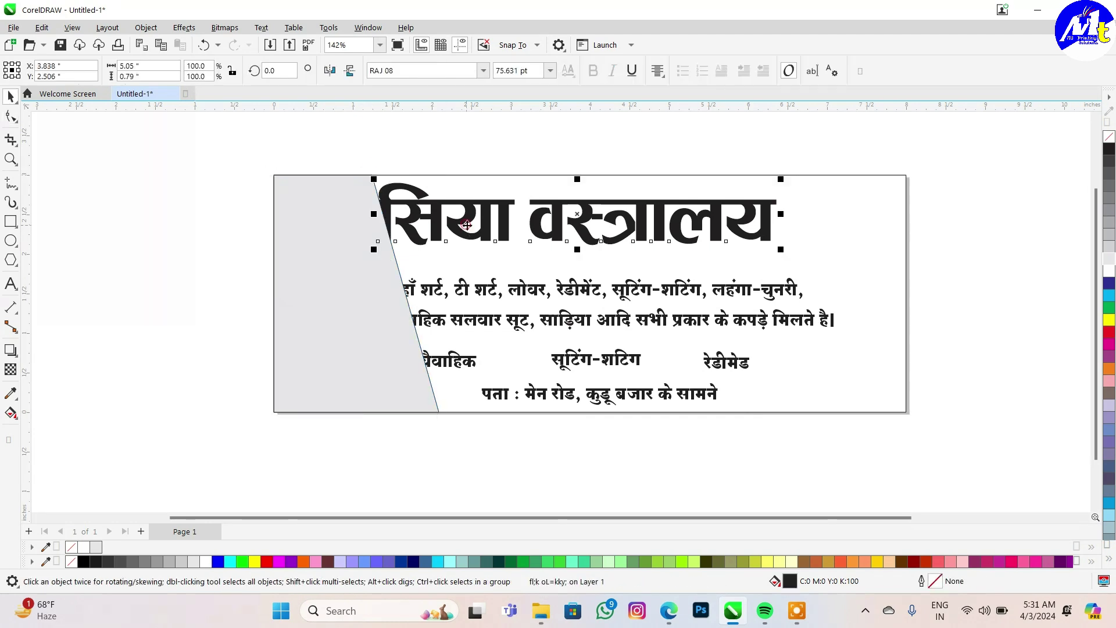
drag(782, 180, 756, 182)
click(757, 161)
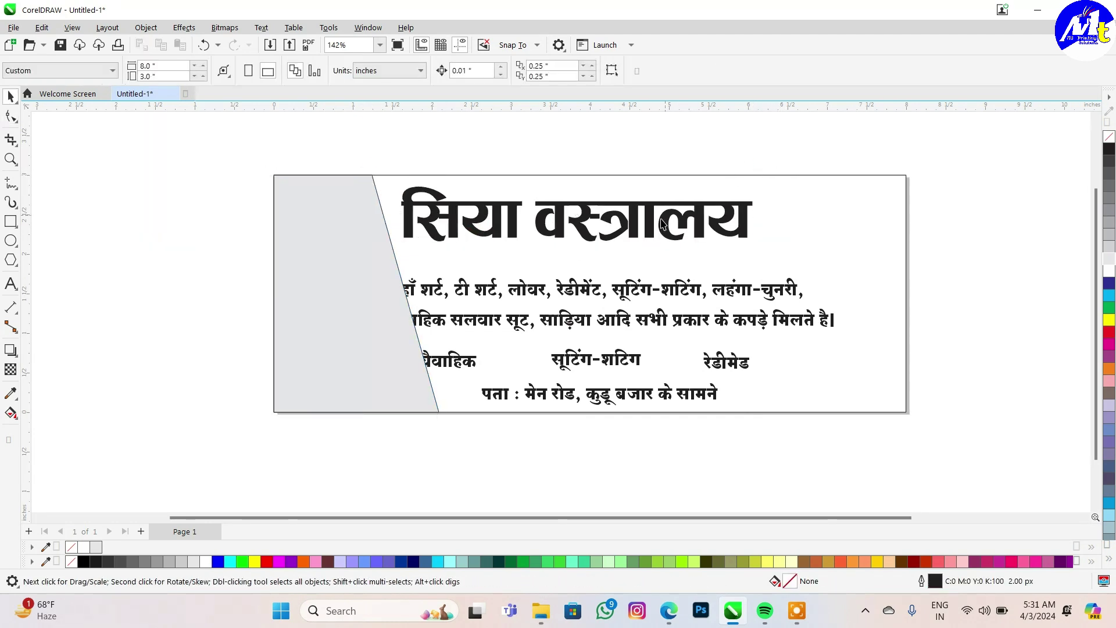
Move the description clear of the grey panel and rebreak it before लहंगा-चुनरी.
drag(788, 278, 874, 257)
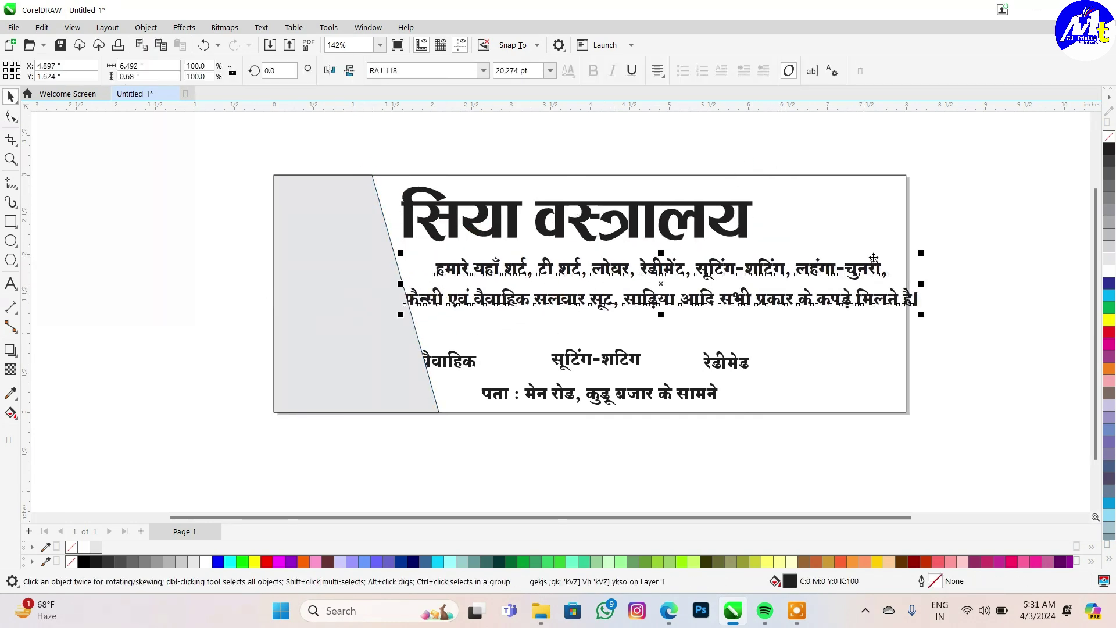
double_click(697, 269)
scroll(705, 269, up, 1)
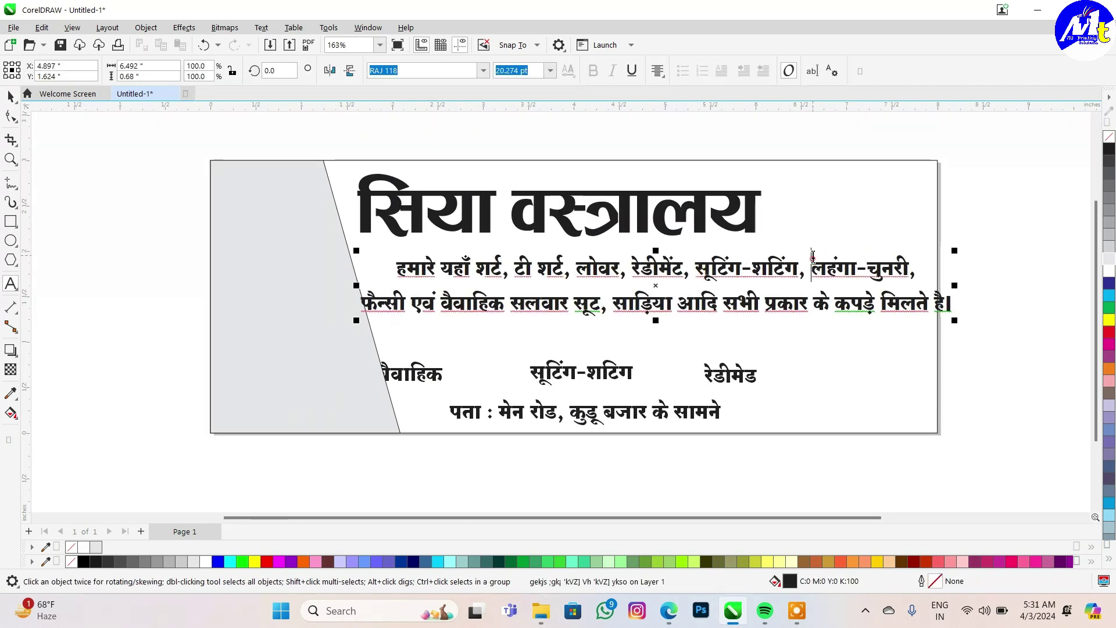
key(Return)
key(BackSpace)
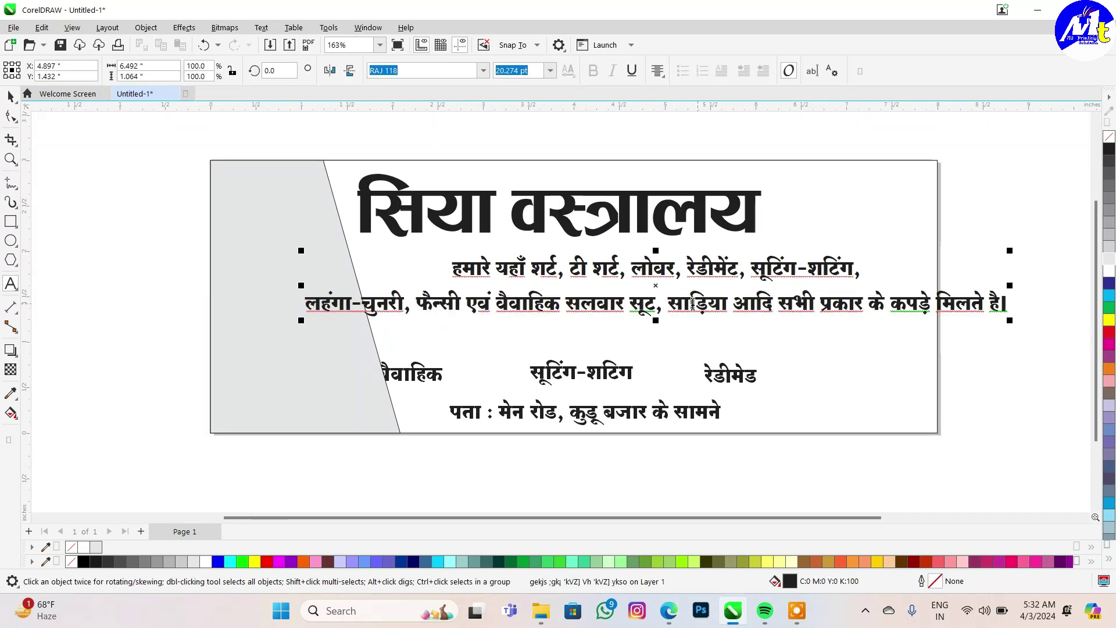
key(Return)
click(10, 96)
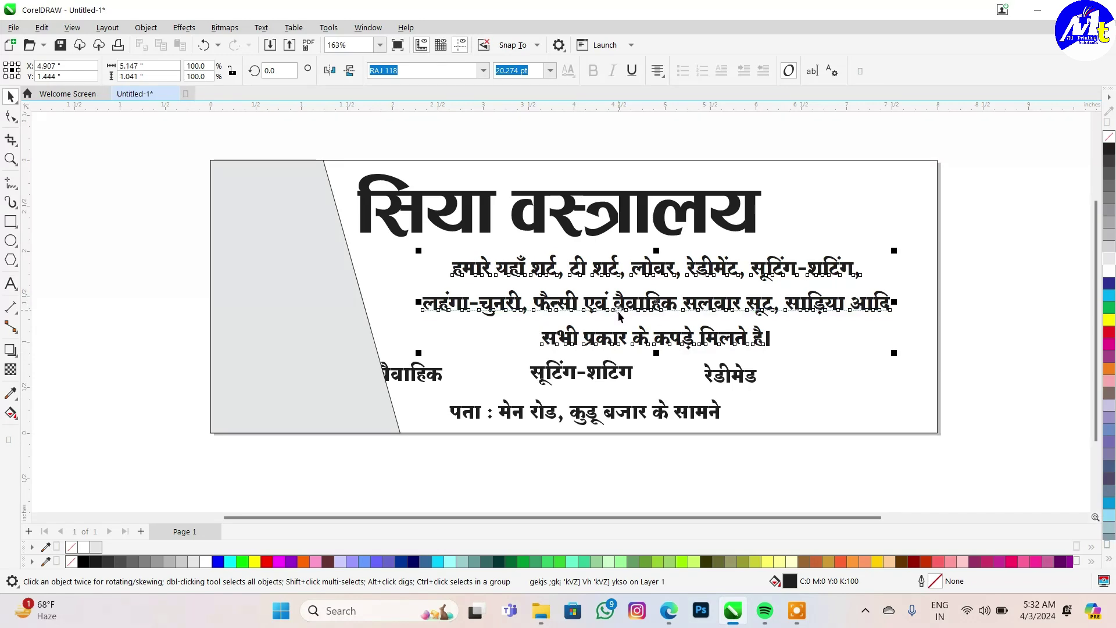
Tighten the description's line spacing and start the last line at साड़िया आदि.
click(11, 117)
drag(417, 353, 445, 309)
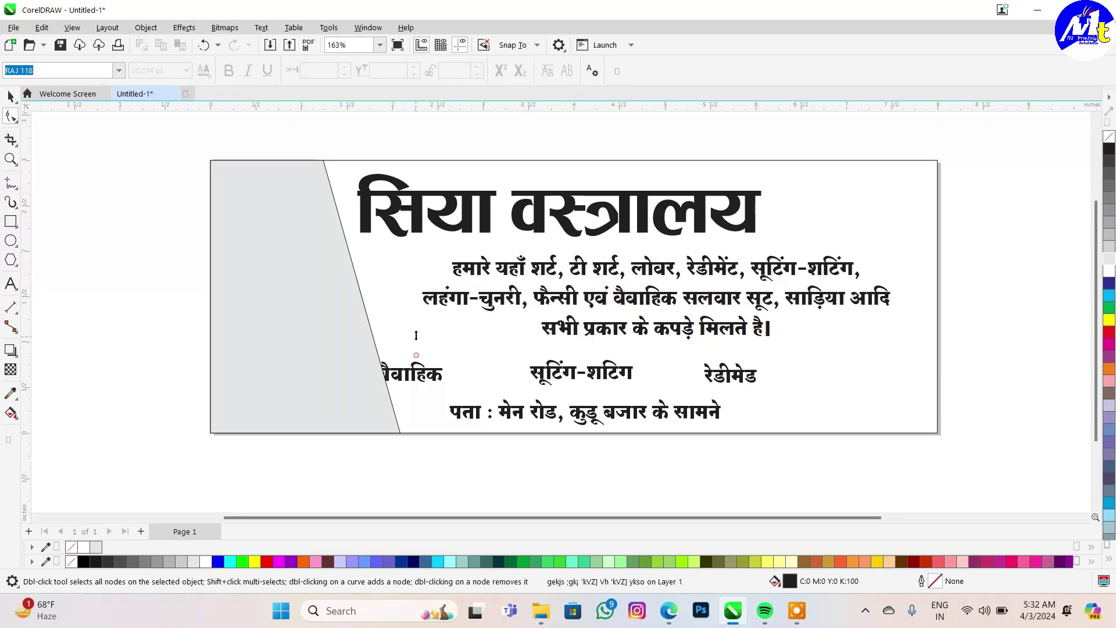
key(space)
double_click(695, 269)
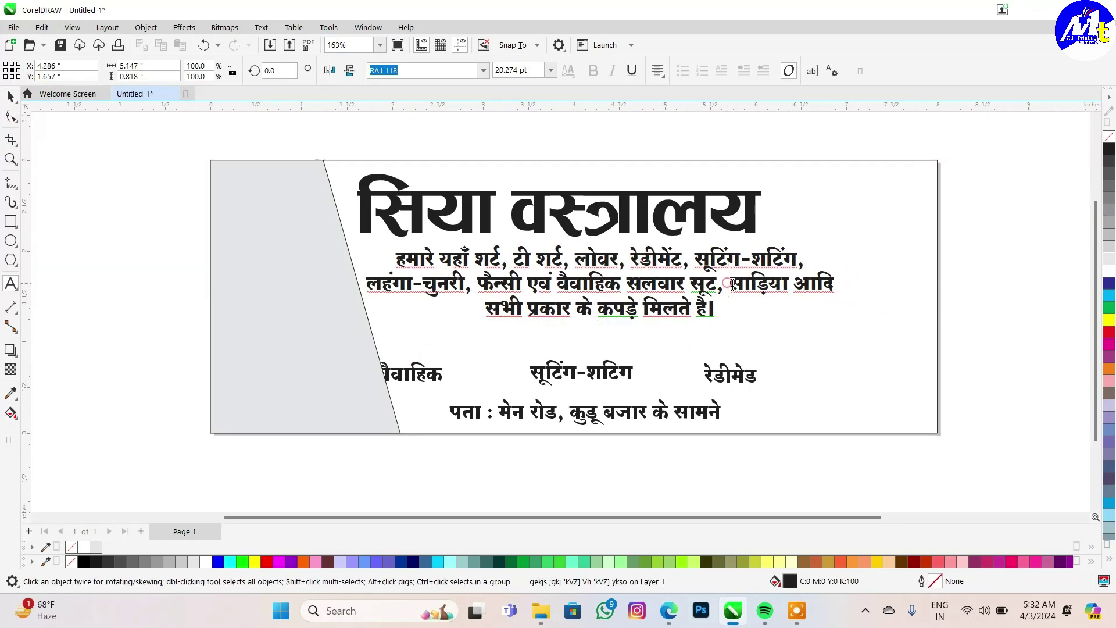
click(768, 295)
key(Return)
key(BackSpace)
key(ctrl+space)
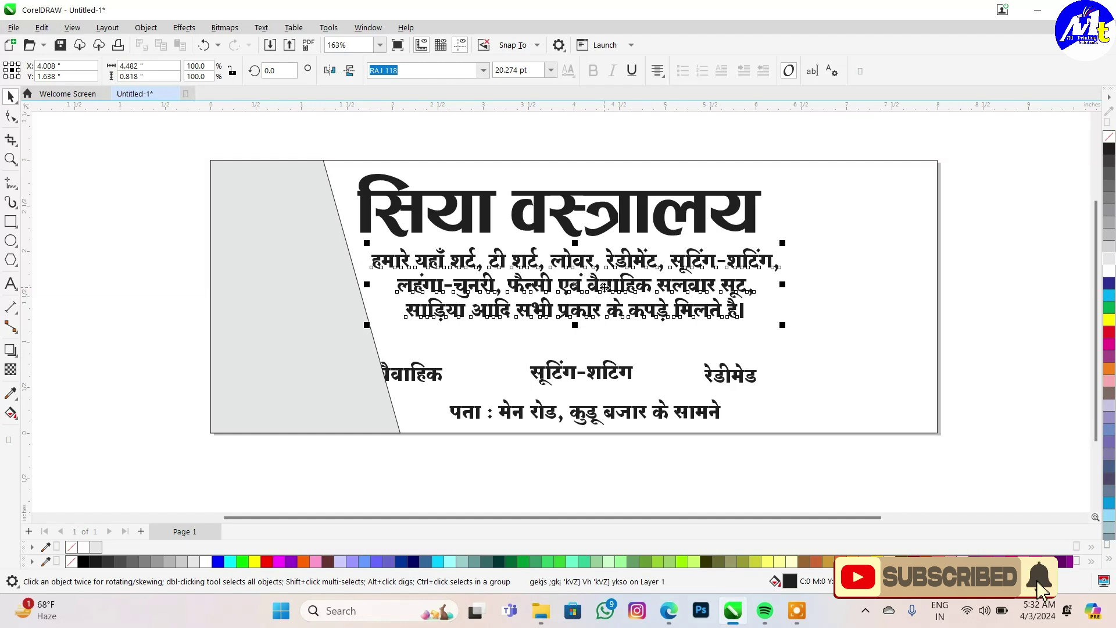
Move वैवाहिक clear of the panel and space the three category labels evenly.
drag(429, 375, 552, 378)
drag(639, 373, 632, 373)
drag(731, 375, 743, 375)
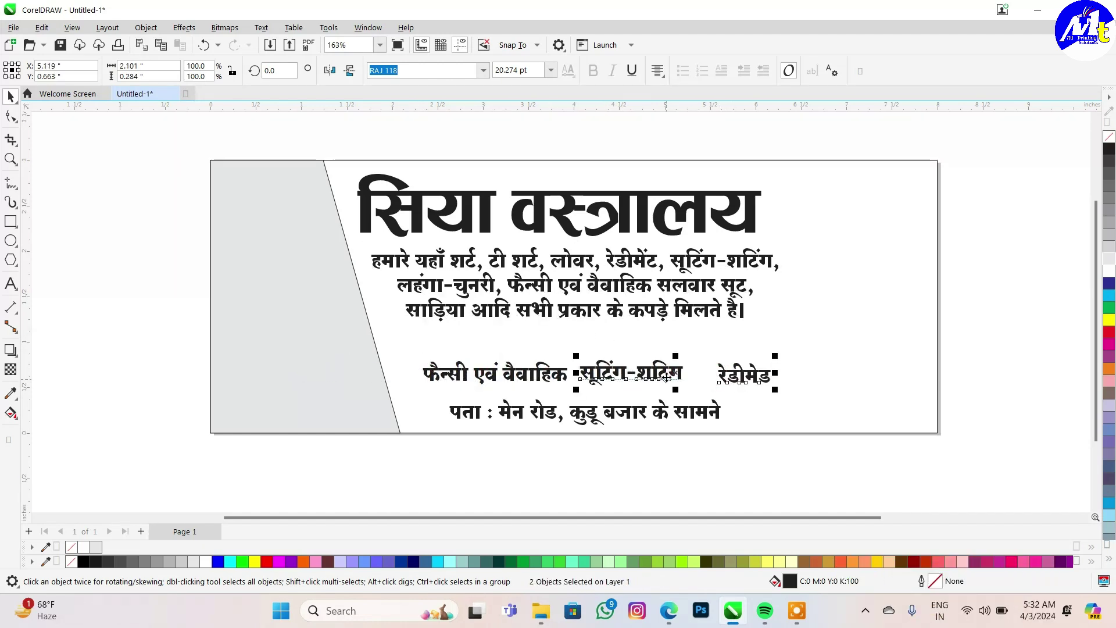
Draw a red bar around the address line and send it behind the text.
click(444, 412)
key(F6)
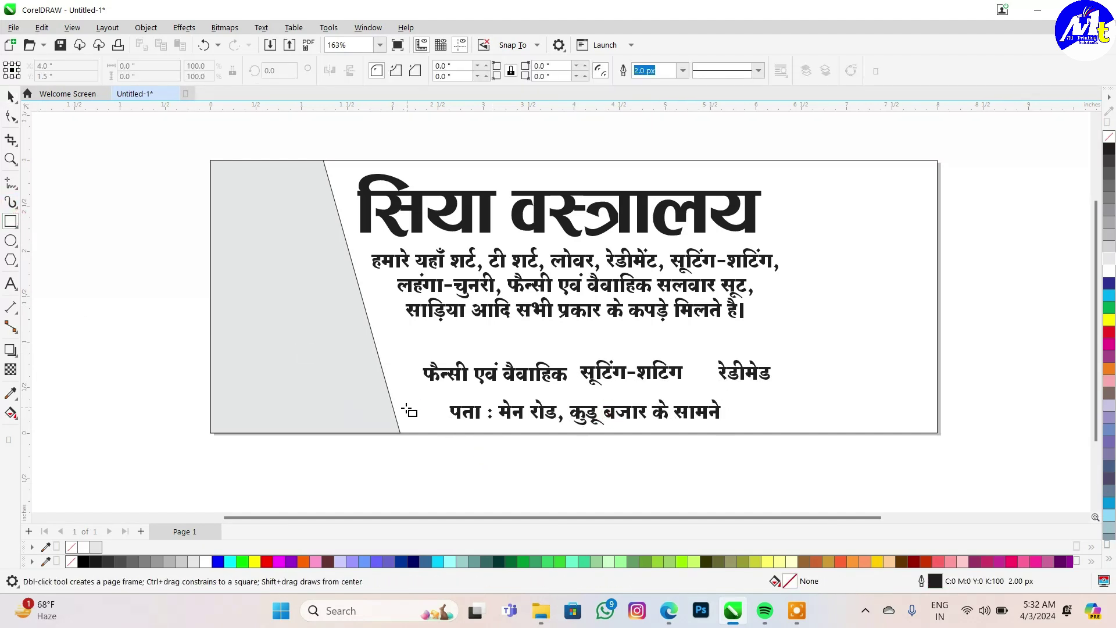
drag(415, 400, 883, 429)
click(1110, 332)
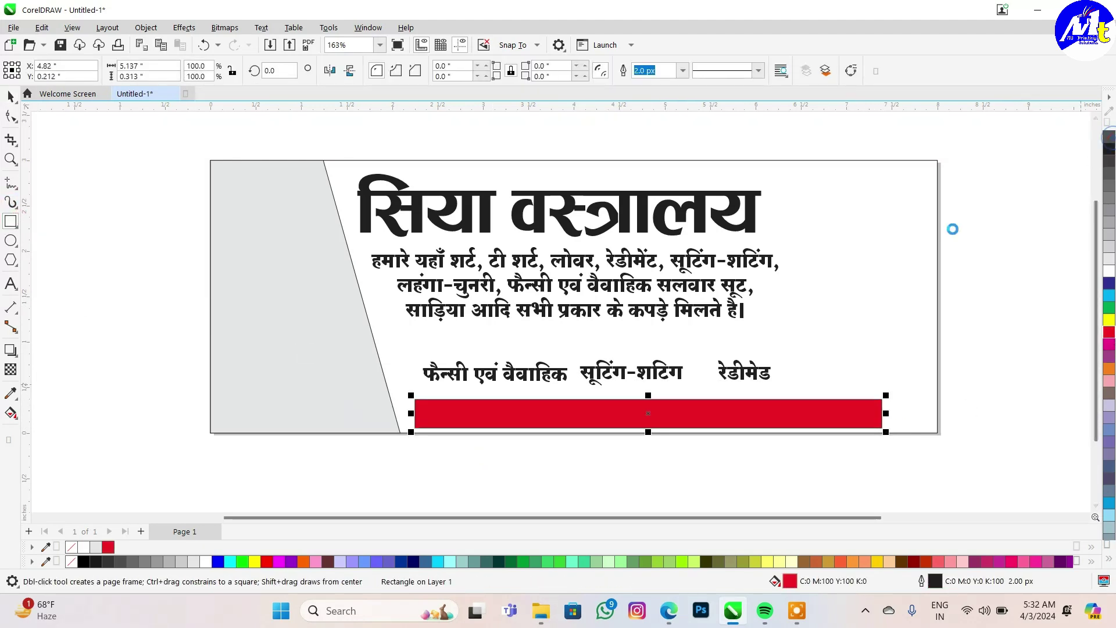
key(ctrl+Page_Down)
key(space)
Make the address text white and centre it on the red bar.
click(698, 410)
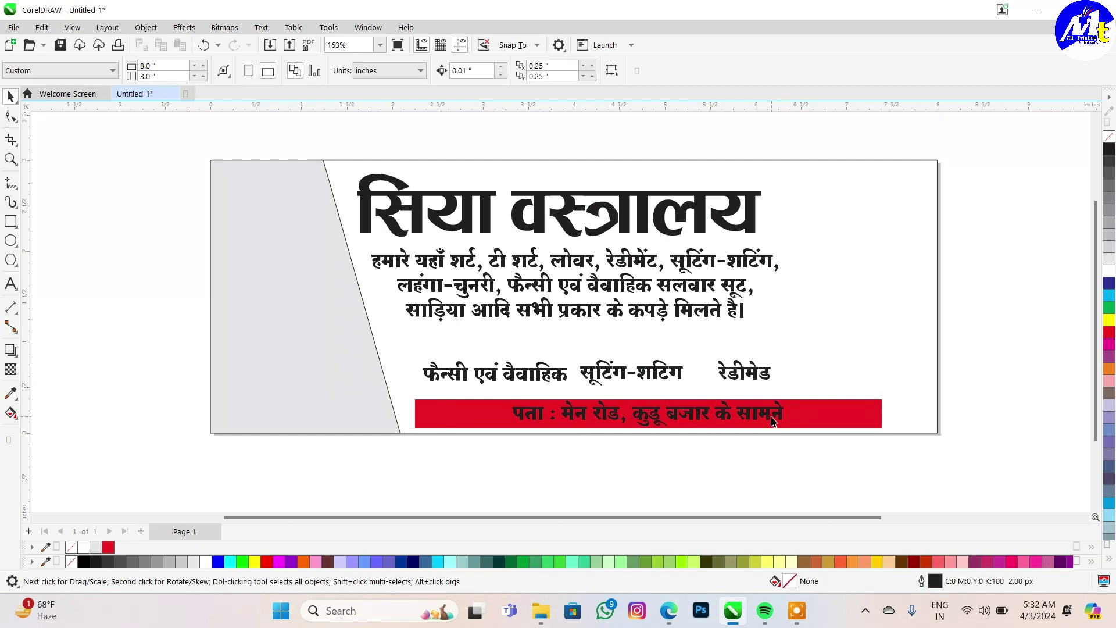
click(772, 411)
click(822, 459)
Select the three category labels together.
click(494, 375)
shift+click(600, 377)
shift+click(733, 371)
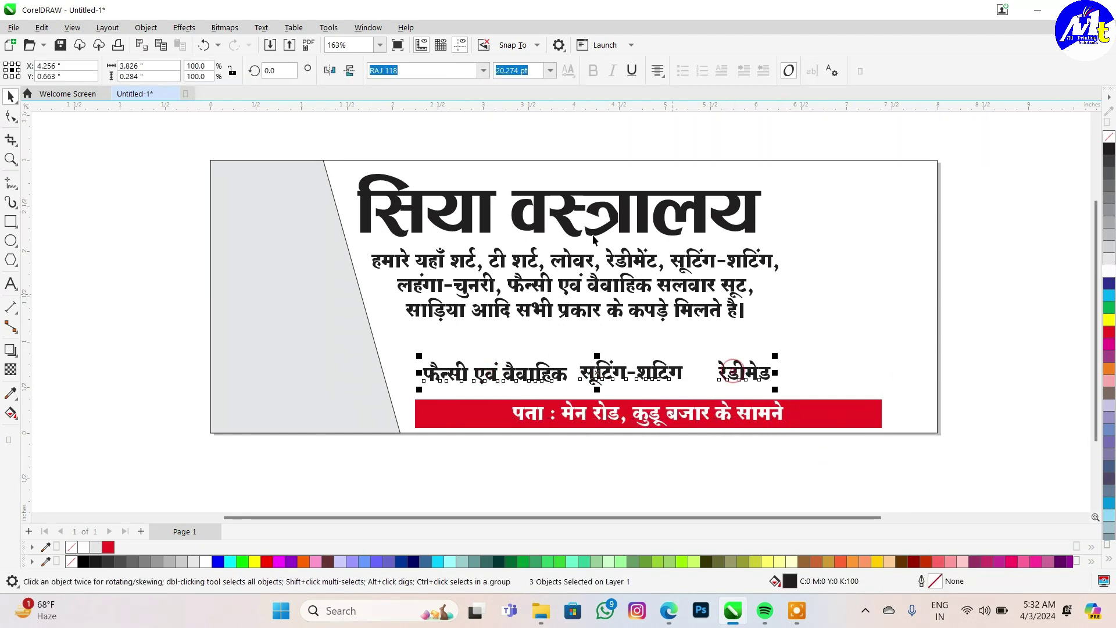
Apply RAJ VARTULA to फैन्सी एवं वैवाहिक, सूटिंग-शटिग and रेडीमेड.
click(483, 71)
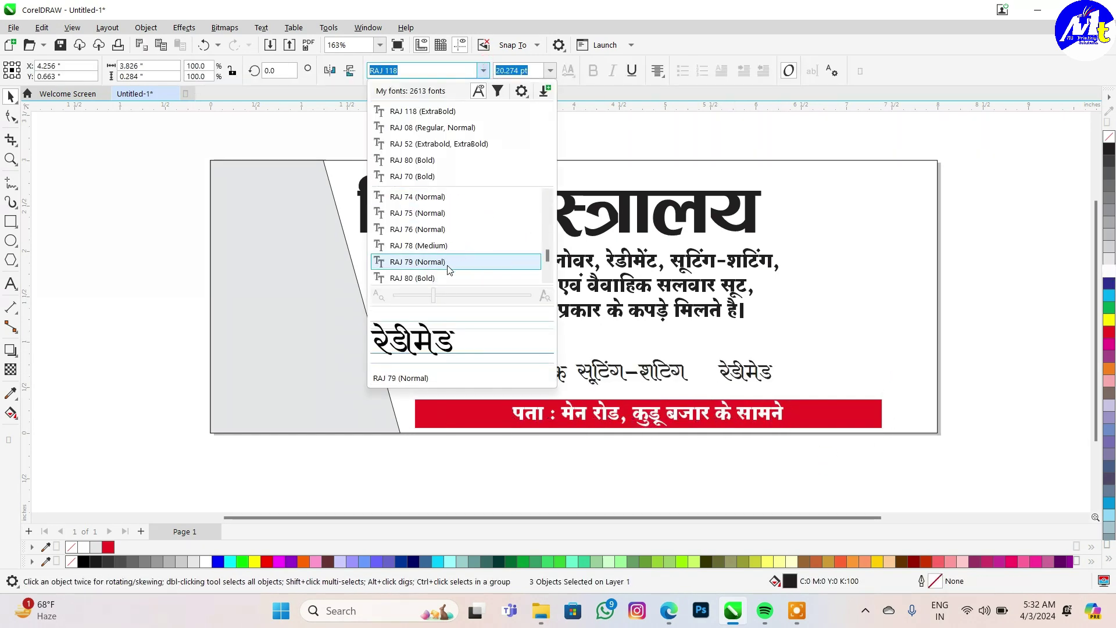
scroll(448, 268, down, 3)
scroll(447, 269, down, 3)
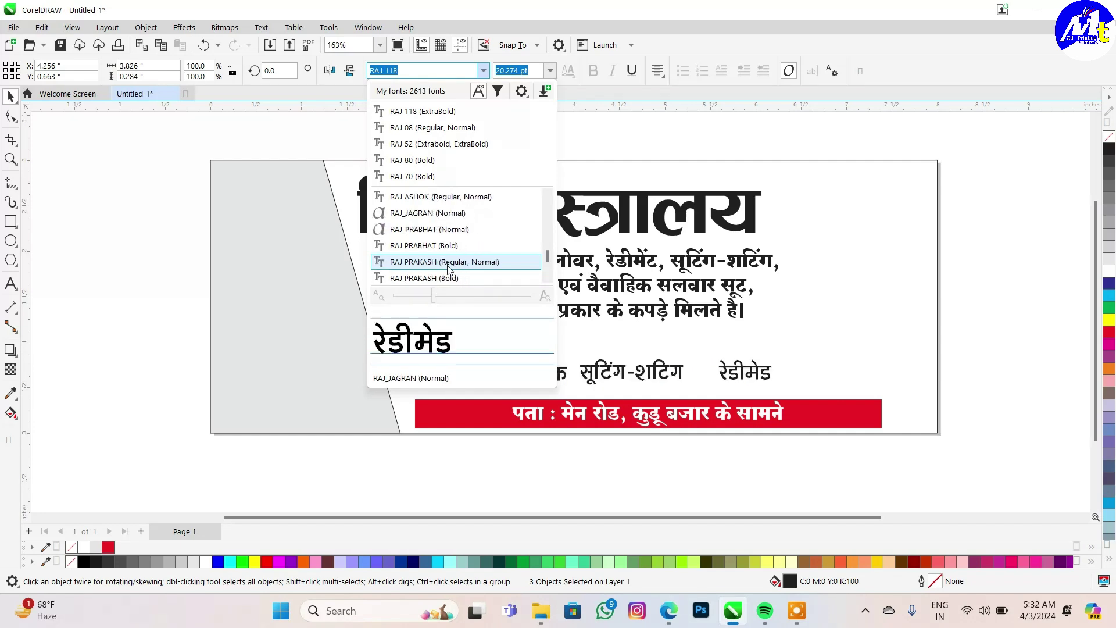
scroll(448, 269, down, 3)
click(448, 263)
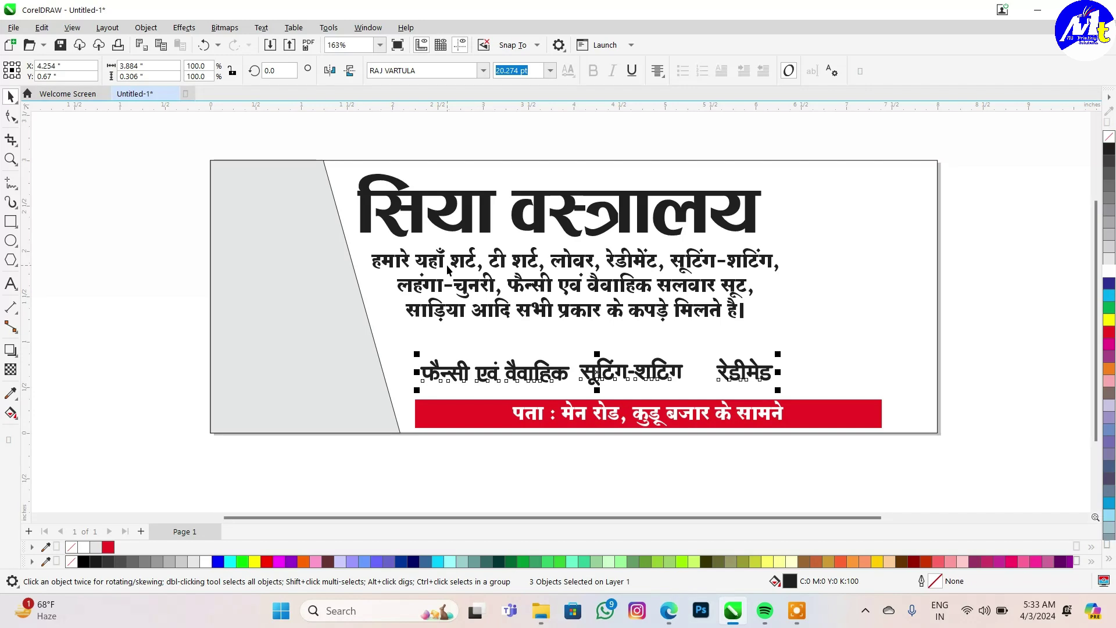
Copy the red bar up, shrink it to fit फैन्सी एवं वैवाहिक, and make that label white.
drag(484, 418, 485, 371)
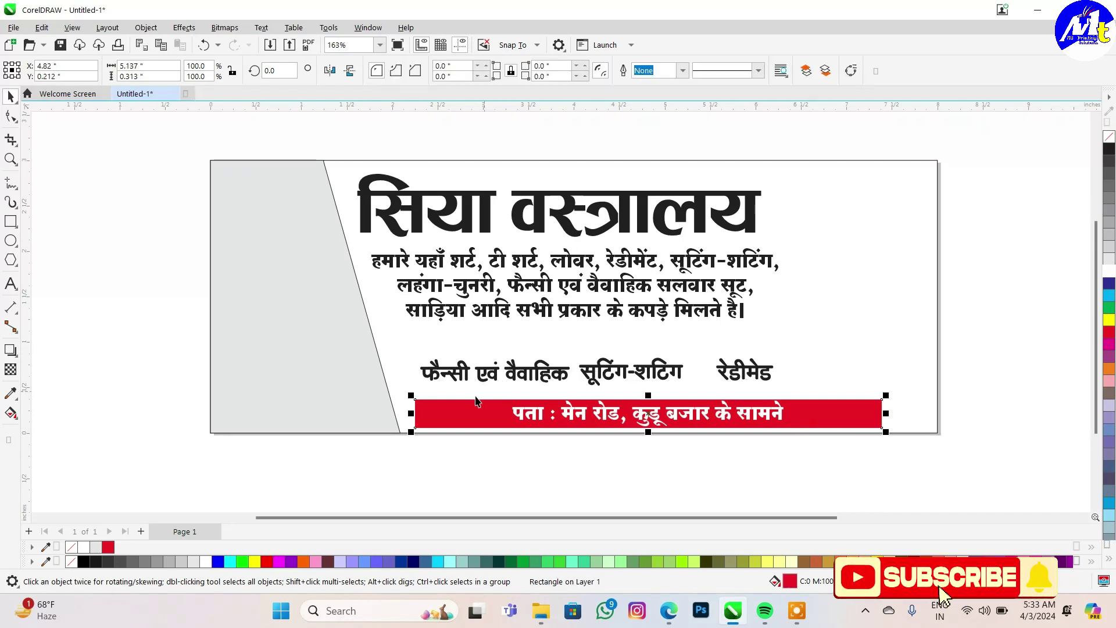
scroll(485, 372, up, 2)
scroll(481, 351, down, 1)
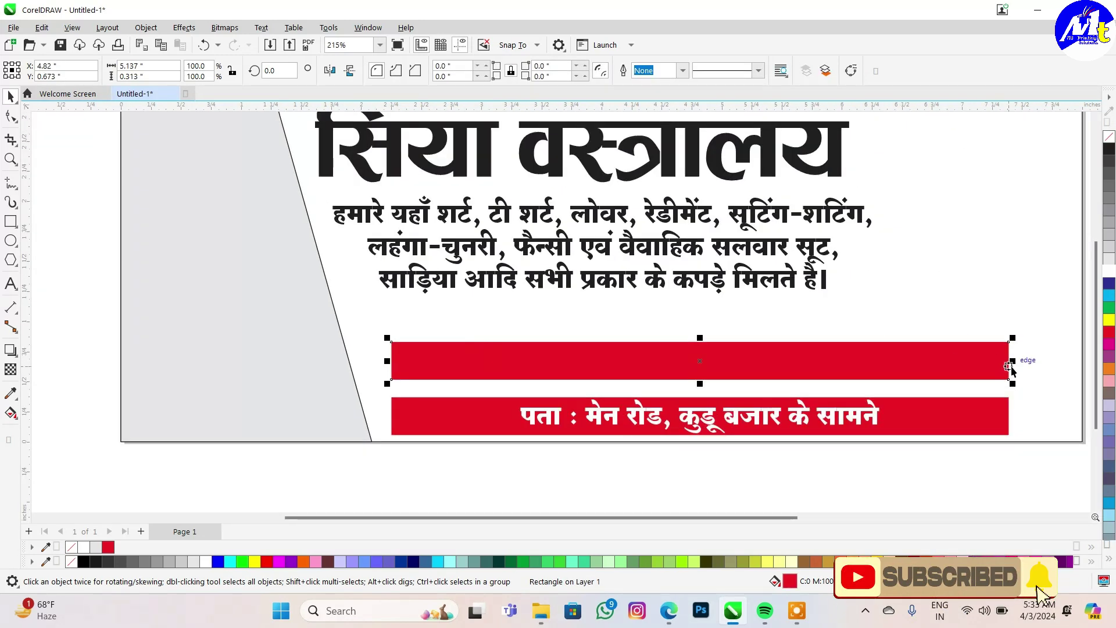
drag(1010, 368, 577, 370)
scroll(578, 367, up, 1)
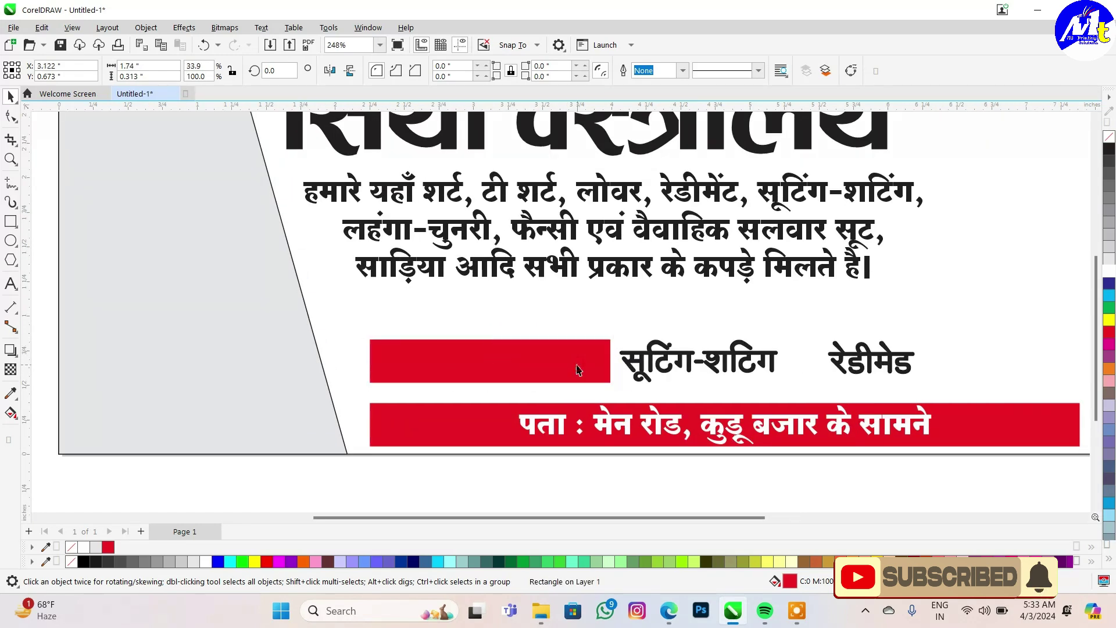
alt+click(578, 370)
key(shift+Page_Up)
scroll(564, 367, up, 1)
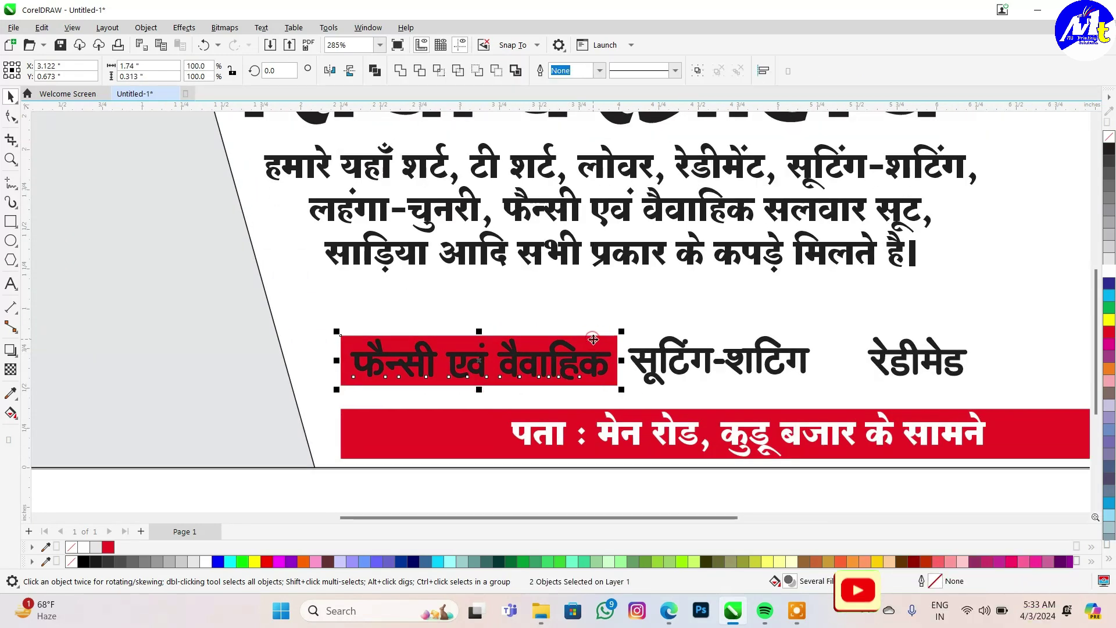
click(1108, 273)
scroll(523, 349, up, 1)
Round the corners of the small red bar with the Shape tool.
alt+click(299, 346)
key(F10)
scroll(299, 345, up, 1)
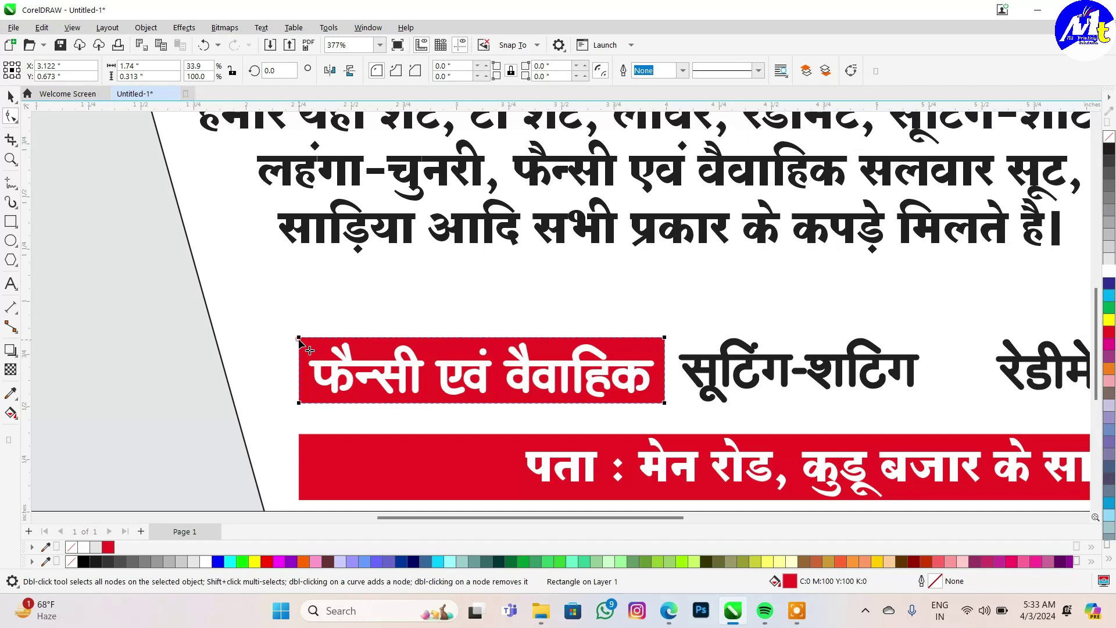
scroll(318, 332, down, 2)
key(space)
Copy navy buttons behind the सूटिंग-शटिंग and रेडीमेड labels.
drag(588, 368, 805, 369)
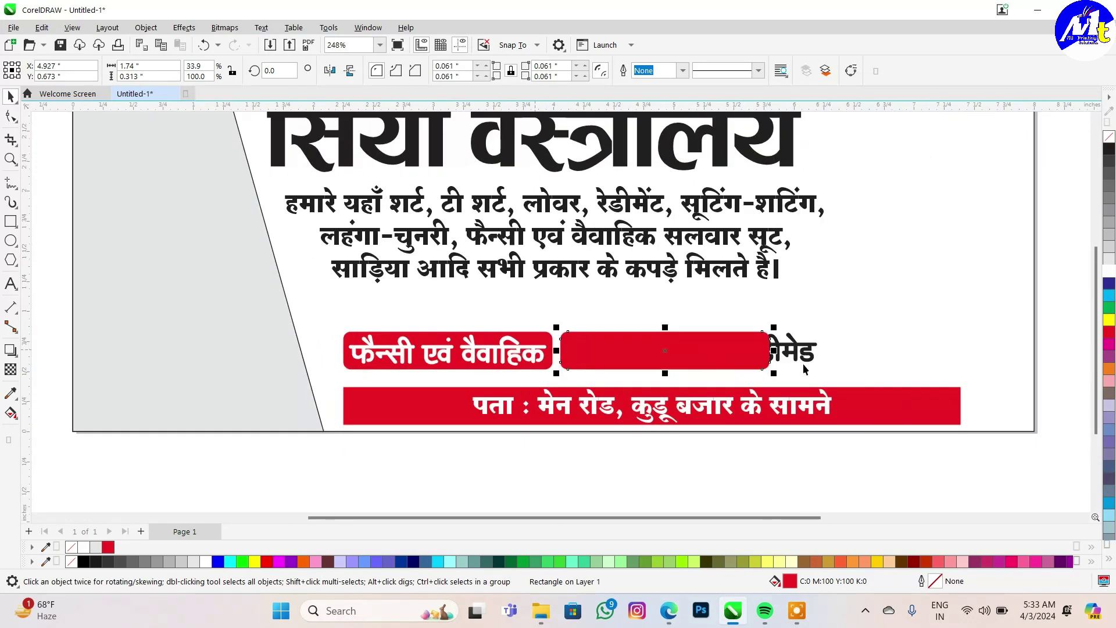
drag(661, 353, 877, 359)
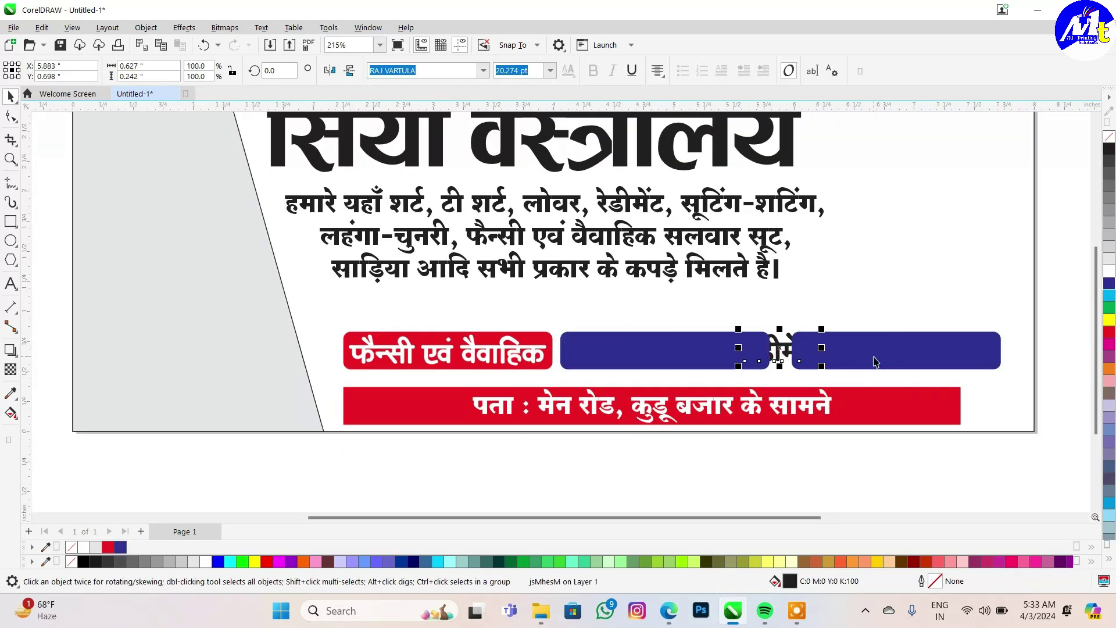
click(890, 357)
key(ctrl+Page_Down)
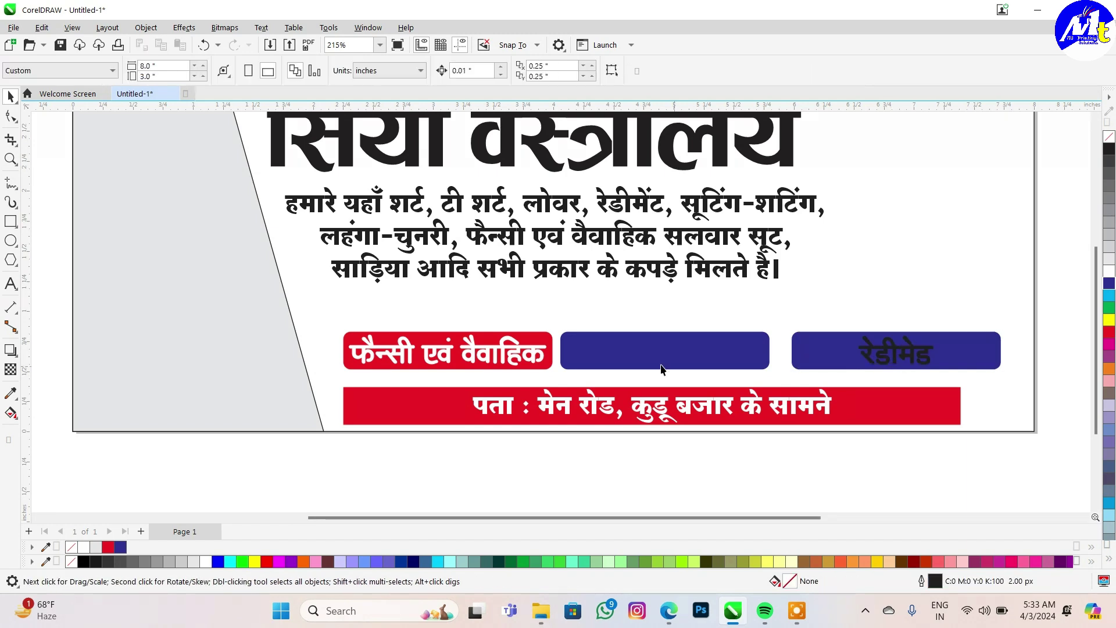
click(719, 359)
key(ctrl+Page_Down)
shift+click(720, 360)
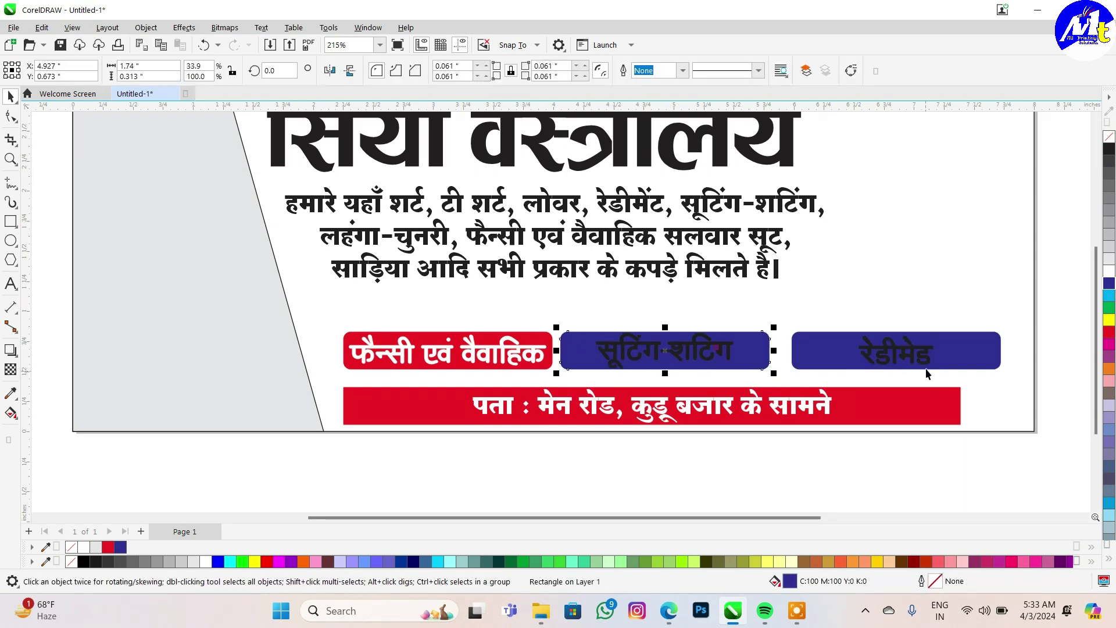
Make the navy button labels white and narrow the रेडीमेड button to fit.
key(ctrl+z)
click(718, 349)
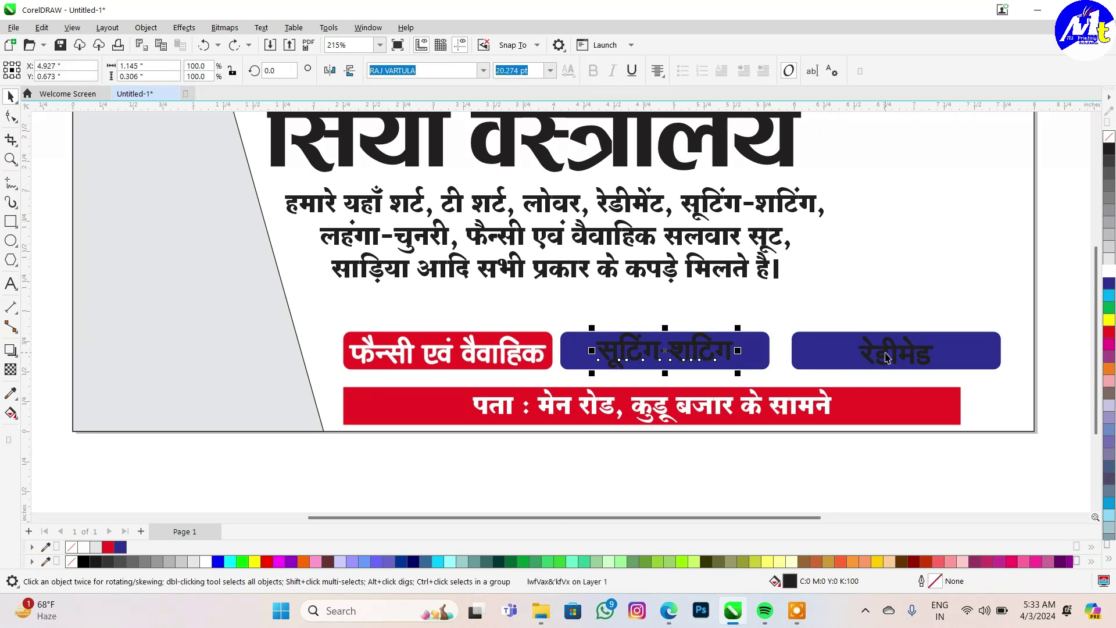
key(ctrl+Page_Down)
key(Escape)
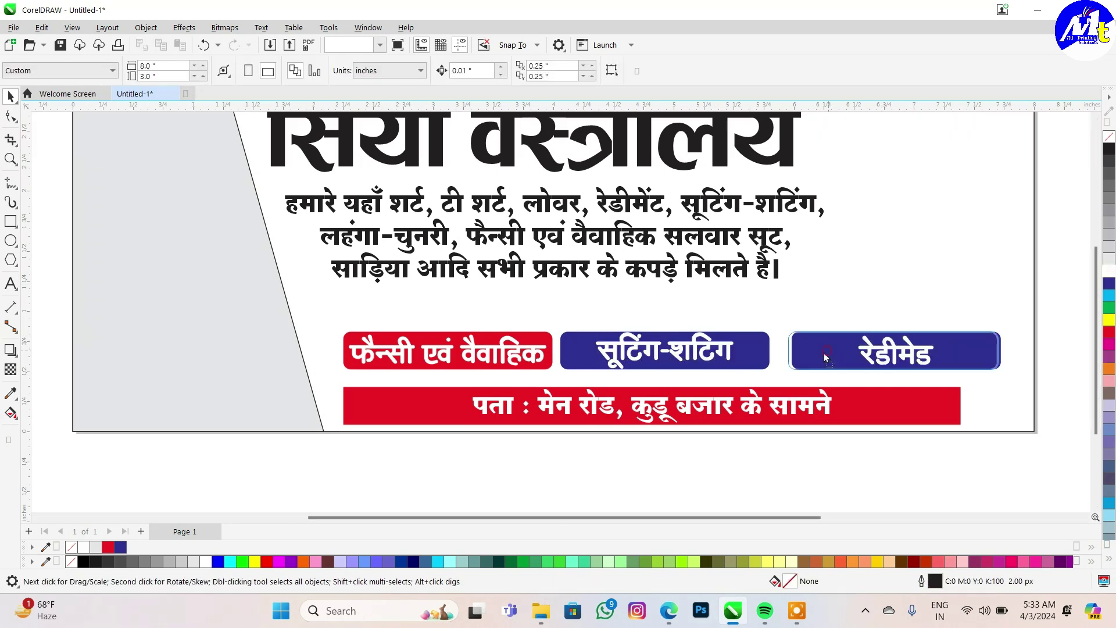
drag(825, 353, 813, 354)
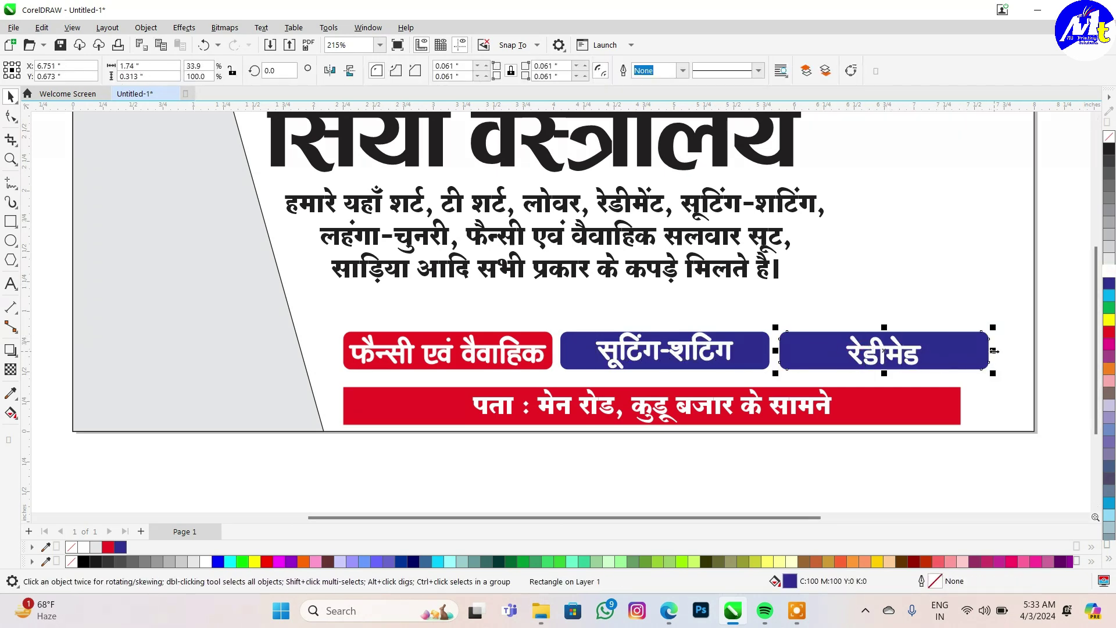
drag(994, 350, 937, 351)
scroll(838, 351, down, 2)
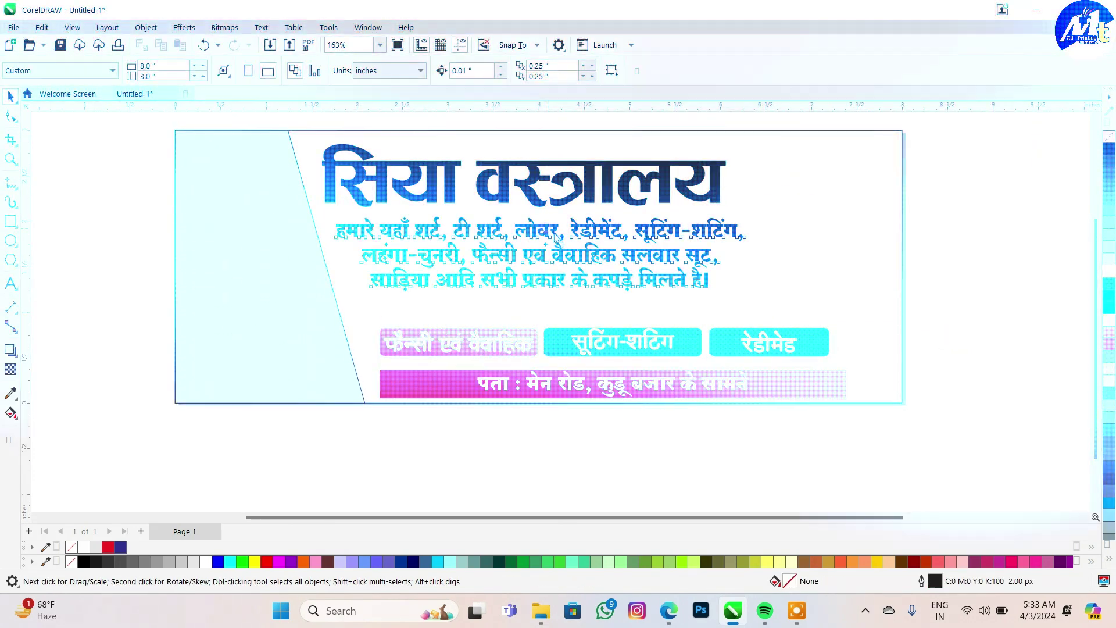
Apply the RAJ 01 font to the सिया वस्त्रालय heading and stretch it slightly wider.
click(540, 192)
scroll(541, 191, down, 1)
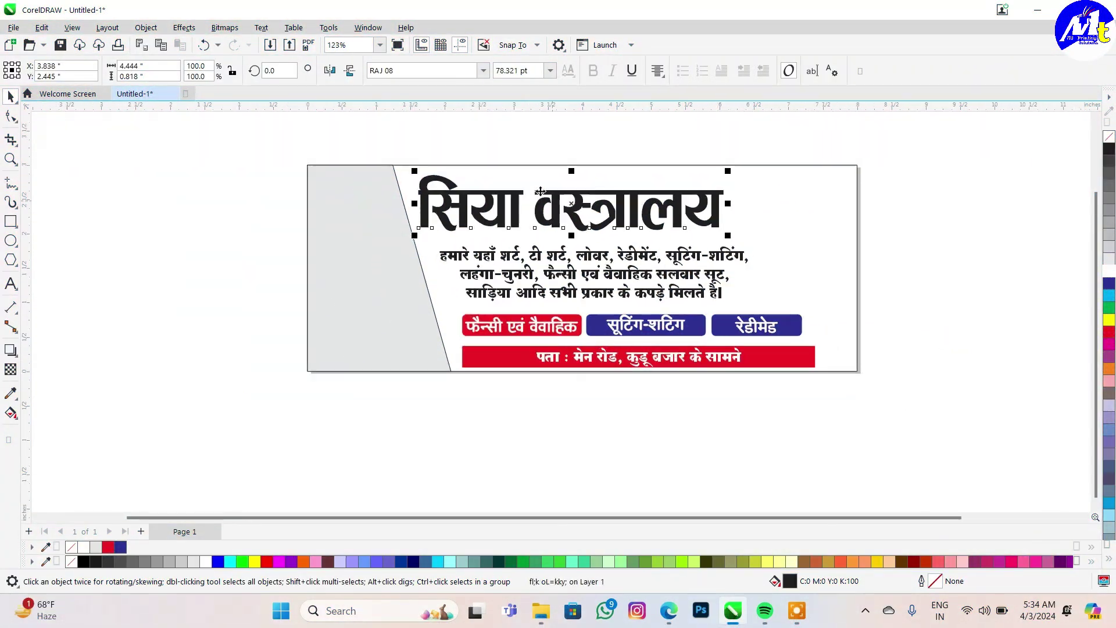
scroll(541, 191, up, 1)
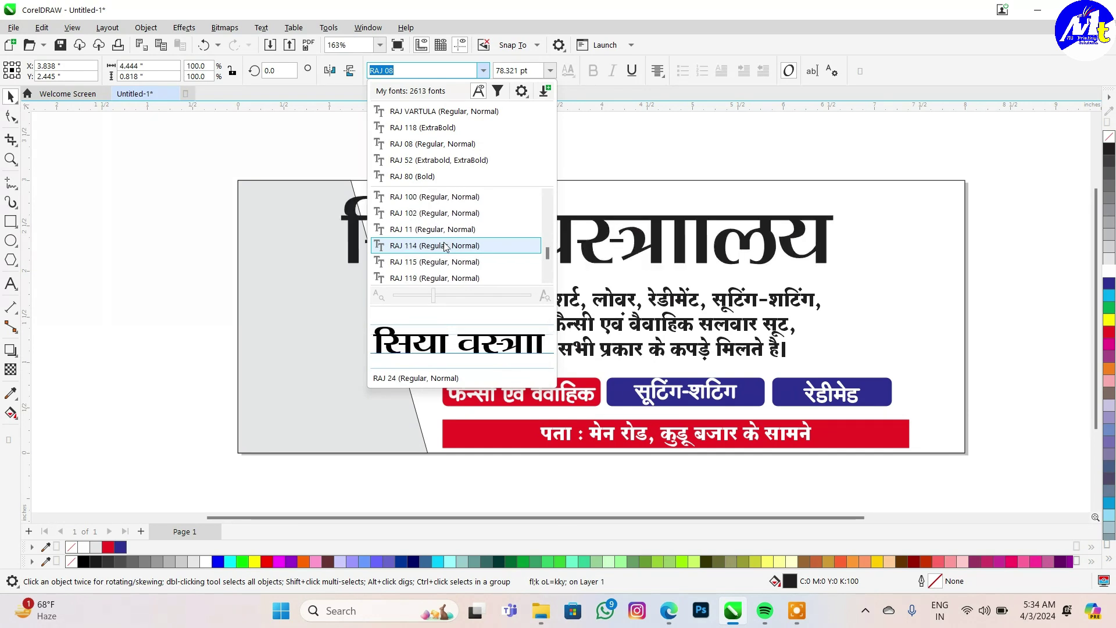
scroll(436, 247, up, 5)
scroll(442, 256, down, 3)
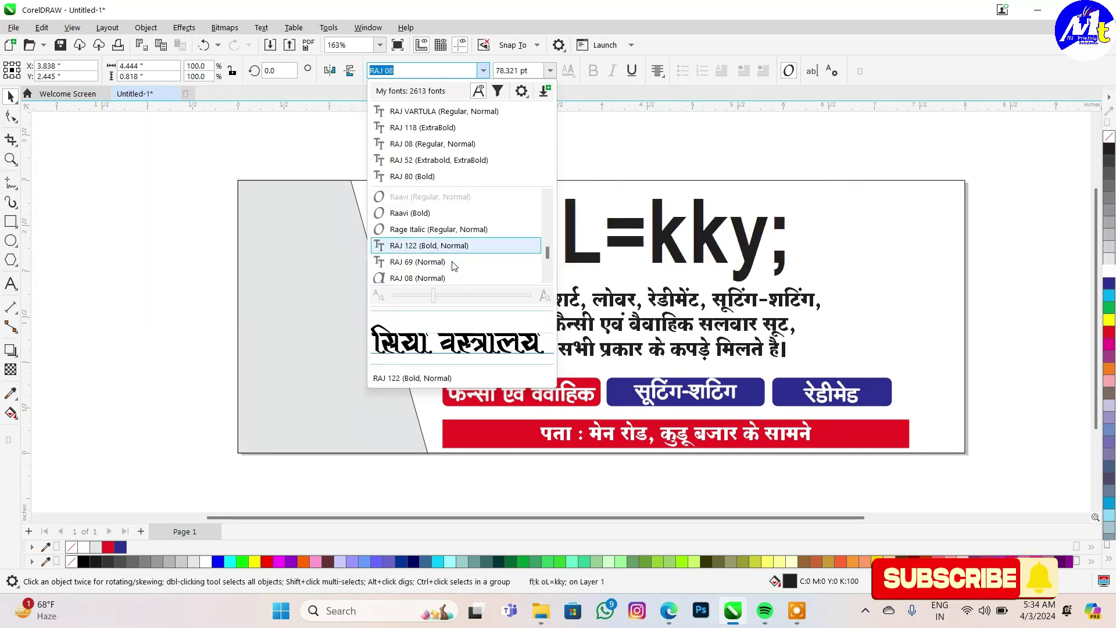
scroll(447, 256, up, 3)
scroll(445, 250, down, 3)
click(442, 245)
drag(603, 237, 629, 285)
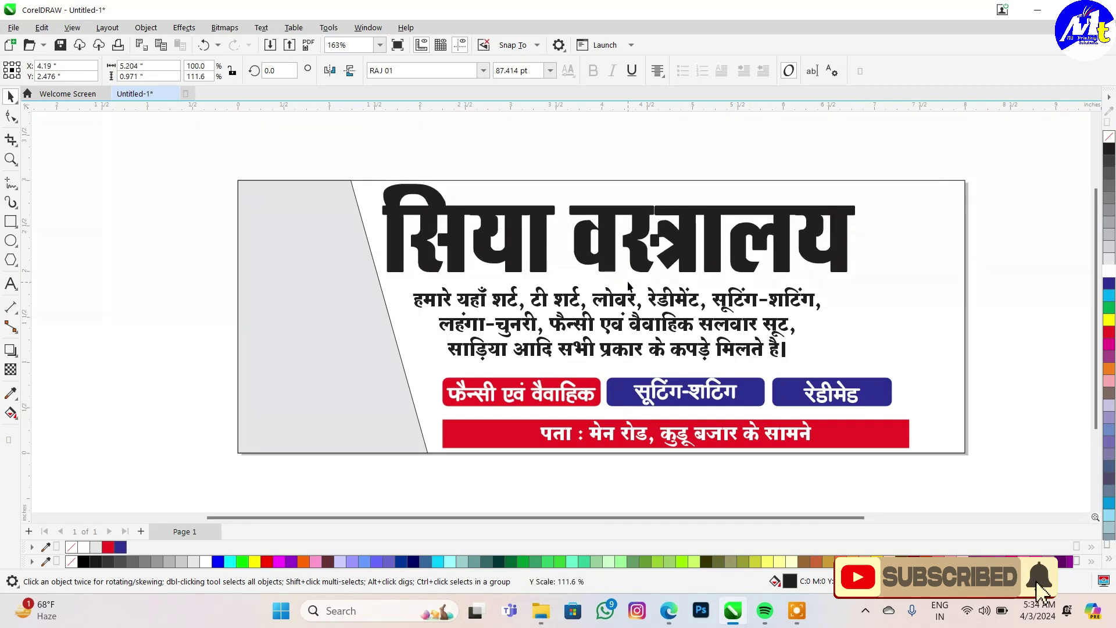
Select the three-line body text, then switch to the folder of PNG images.
click(669, 304)
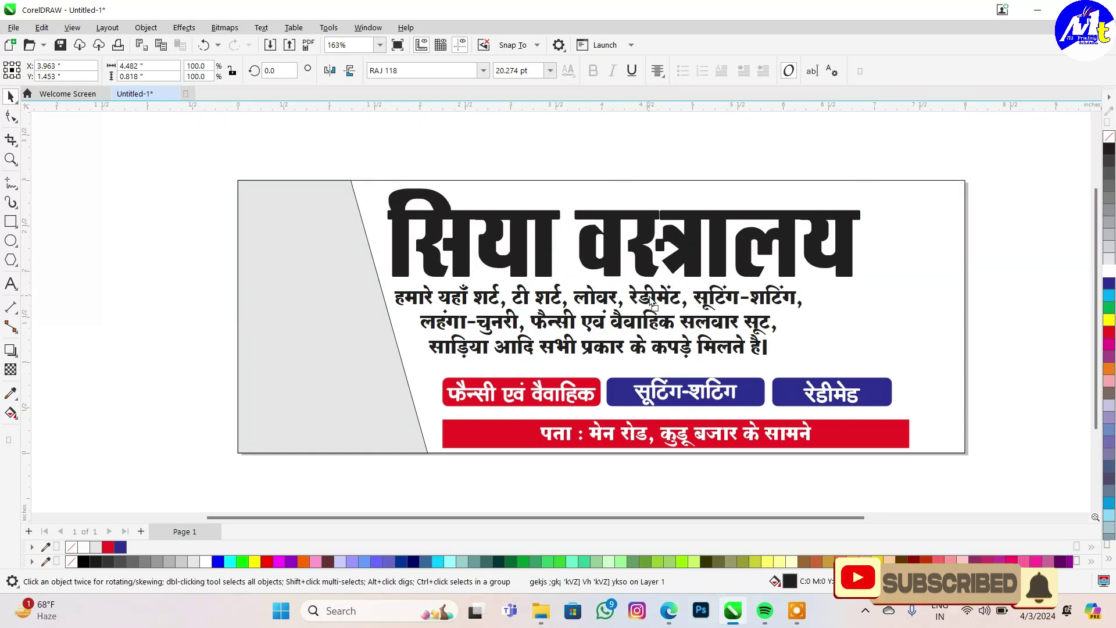
scroll(617, 391, up, 1)
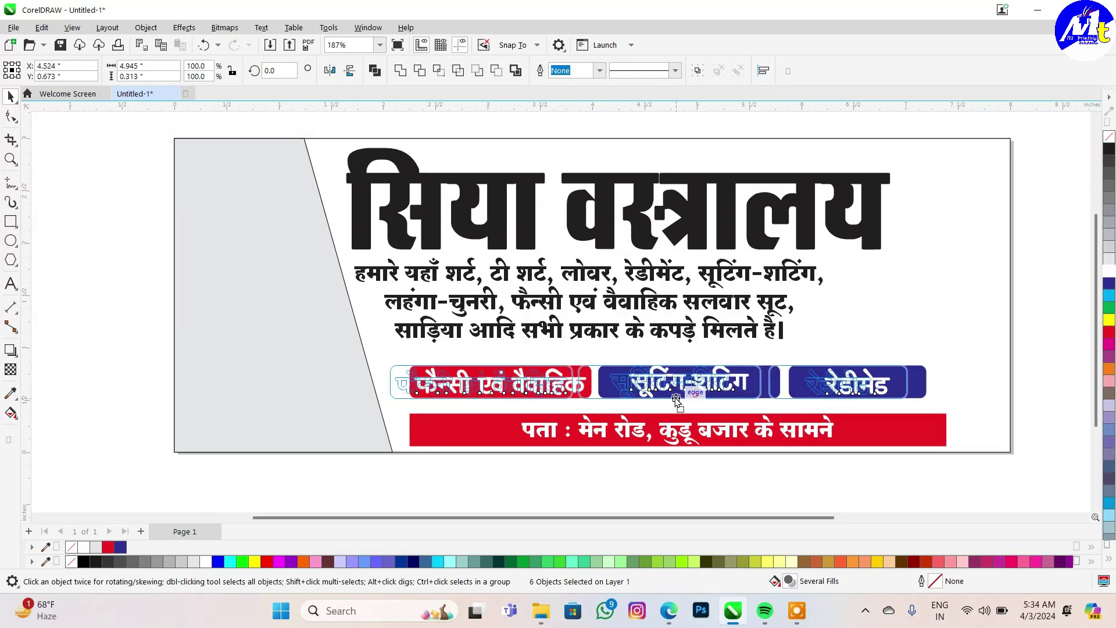
scroll(424, 449, down, 1)
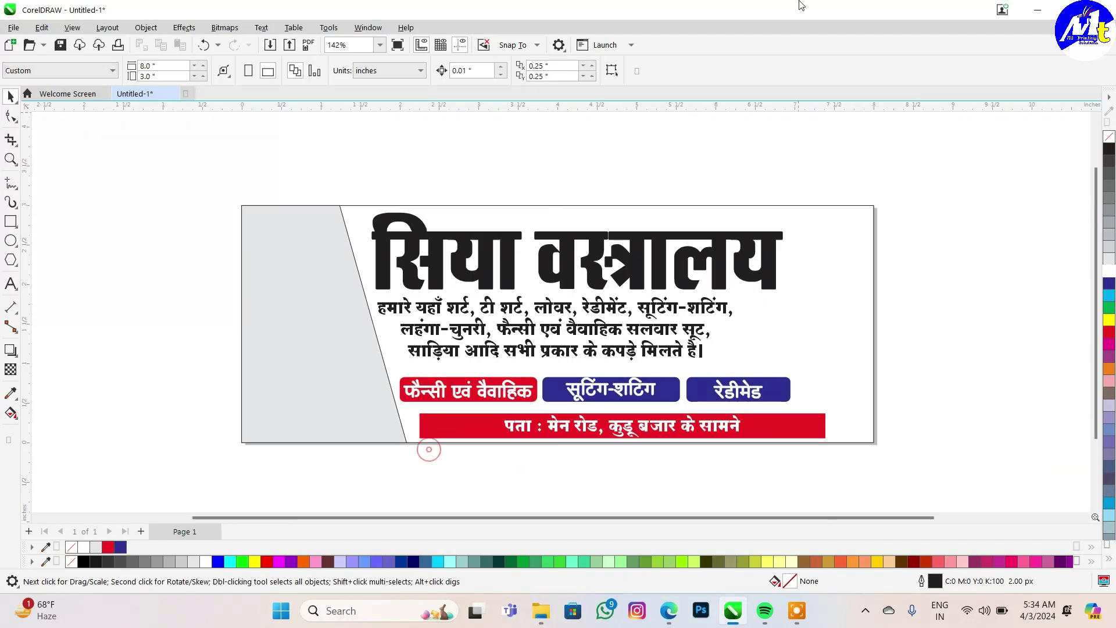
key(alt+Tab)
Drag both gradient images into the design and move one over the banner centre.
click(250, 145)
ctrl+click(168, 151)
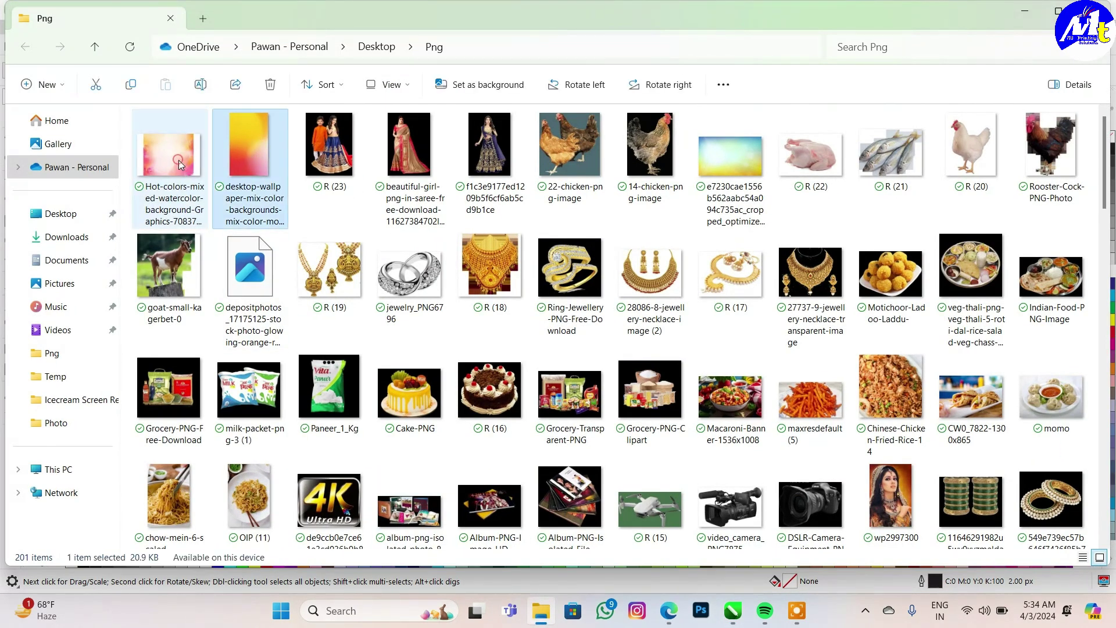
mouse_move(169, 151)
mouse_down()
mouse_move(750, 596)
mouse_move(766, 295)
mouse_up()
scroll(766, 295, down, 2)
drag(946, 268, 670, 232)
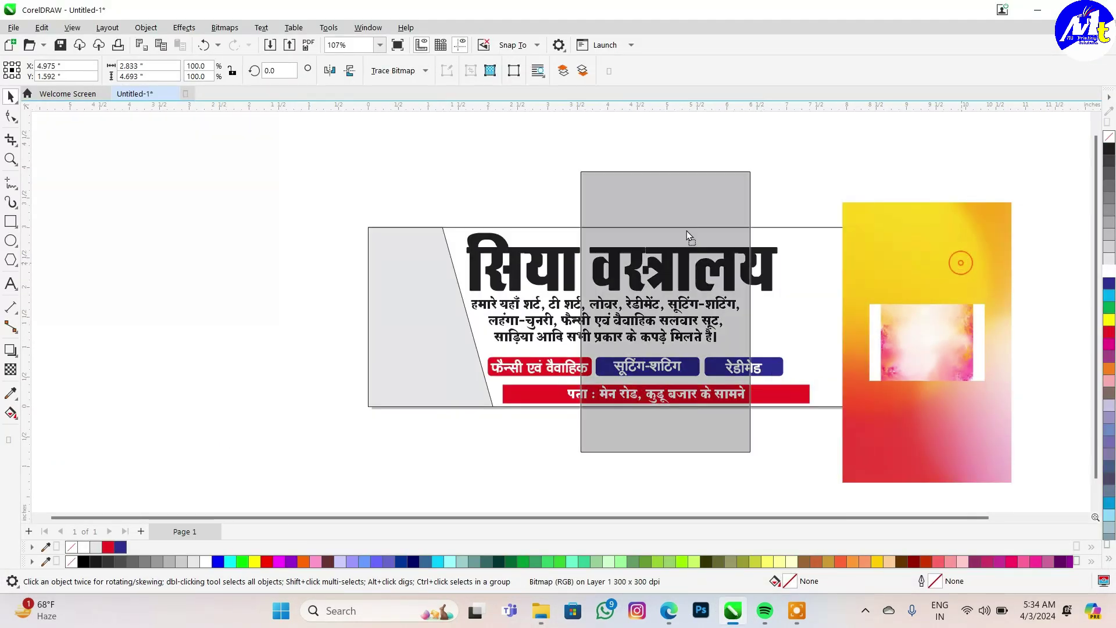
Rotate the gradient image 90°, send it behind the text, and stretch it across the banner.
click(276, 71)
text(90)
key(Return)
key(shift+Page_Down)
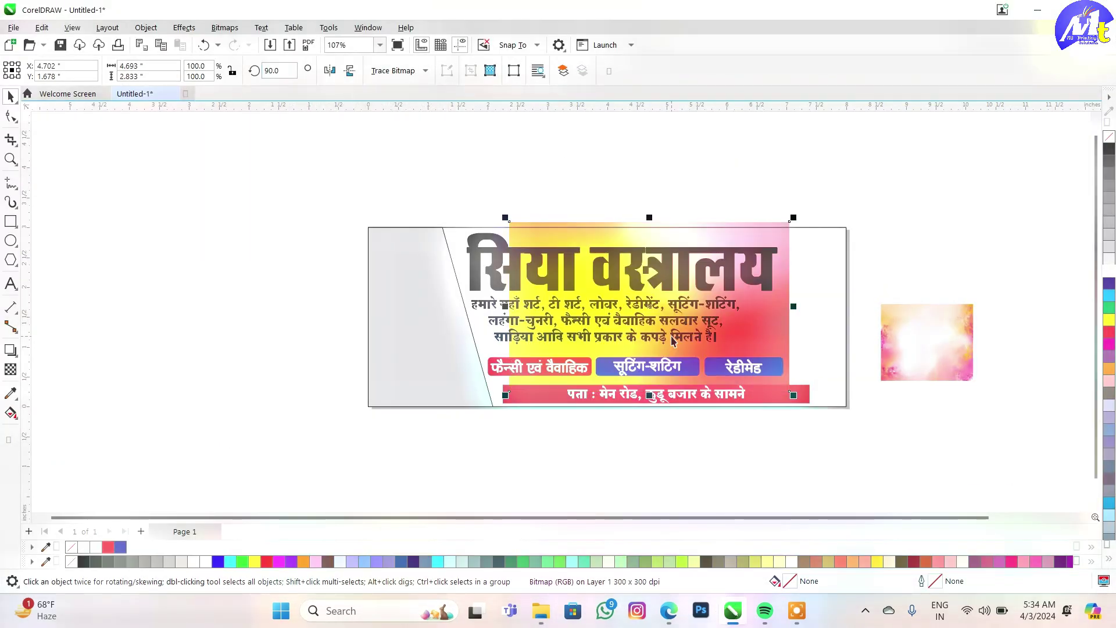
drag(793, 395, 855, 434)
drag(448, 304, 366, 304)
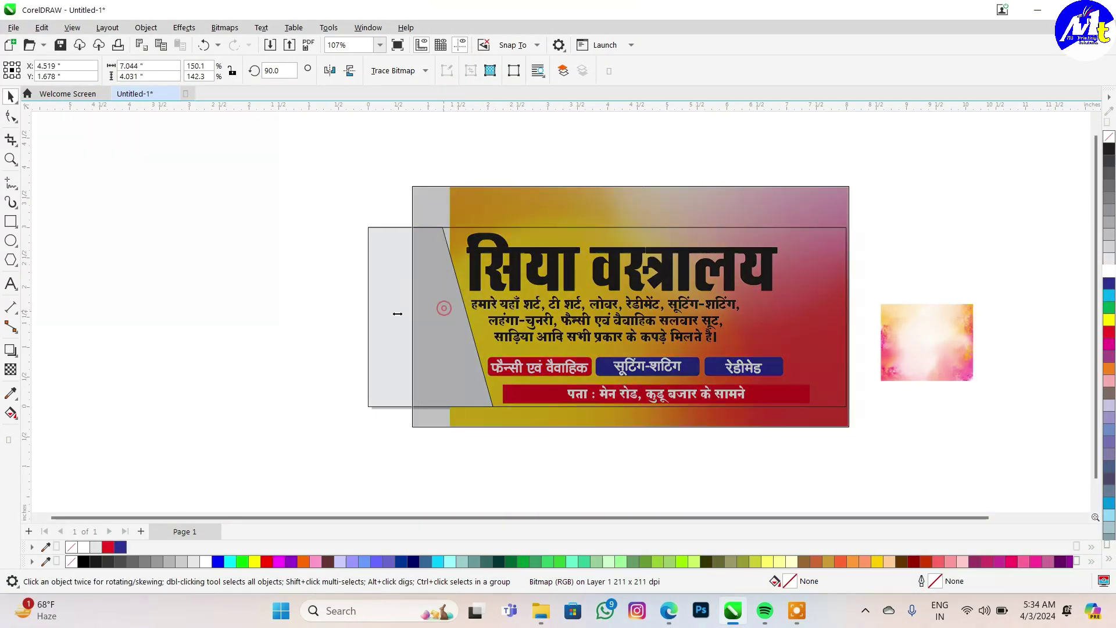
PowerClip the gradient into the banner rectangle and move the pink watercolour onto the left panel.
scroll(434, 226, up, 2)
scroll(448, 227, up, 2)
click(482, 209)
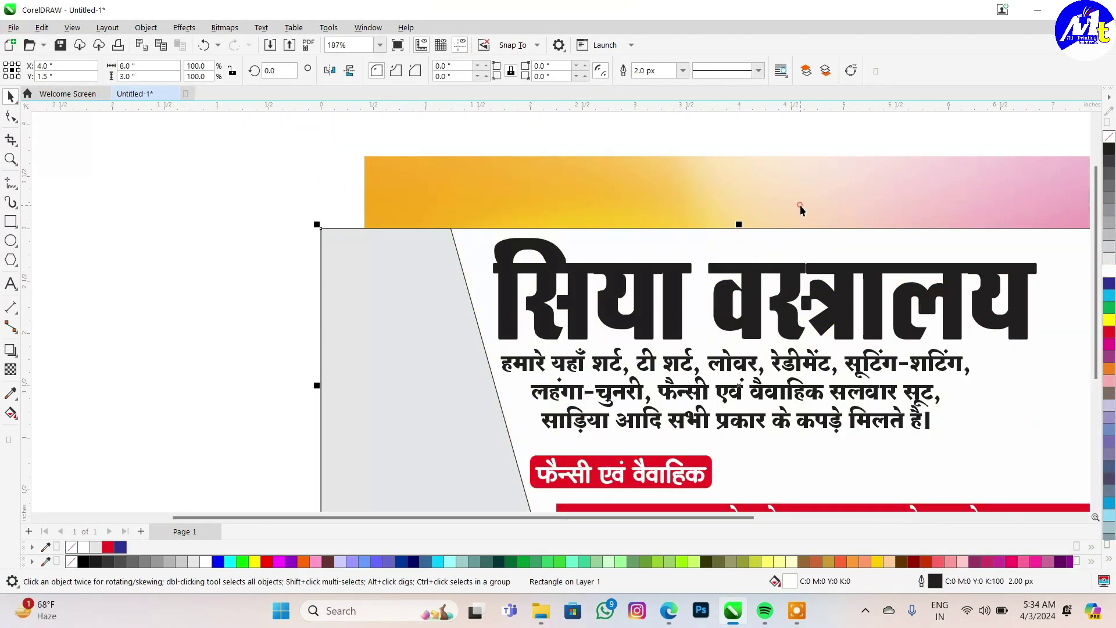
drag(797, 212, 793, 229)
scroll(792, 229, down, 2)
mouse_move(1035, 360)
mouse_down()
mouse_move(227, 266)
mouse_move(496, 363)
mouse_up()
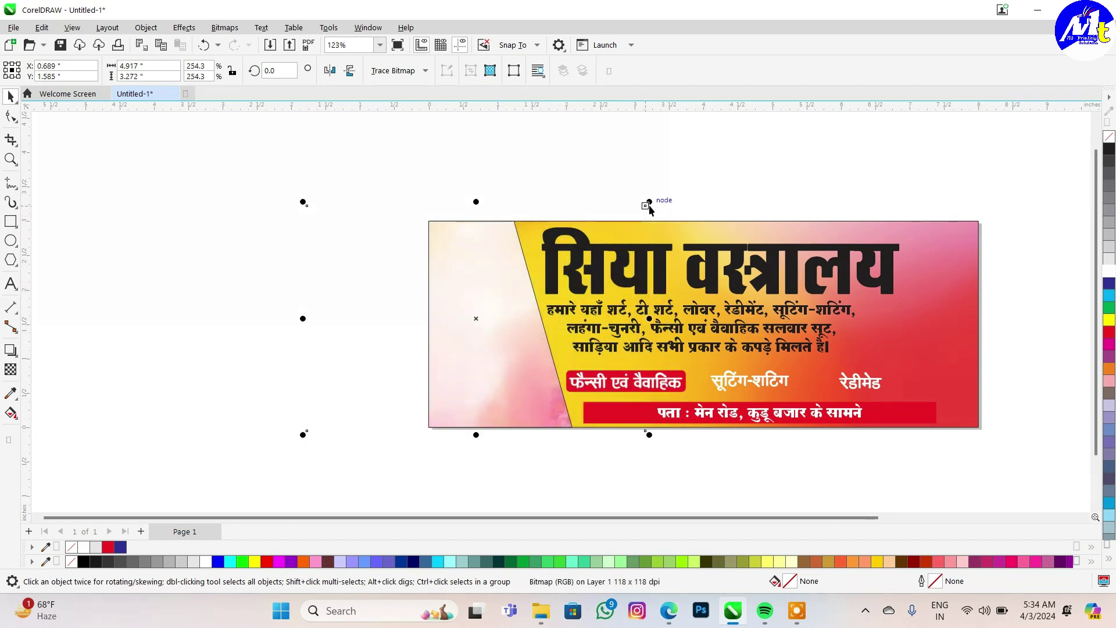
Clip the pink watercolour into the slanted left panel and adjust the frame with its navy diagonal edge.
click(549, 461)
click(514, 379)
scroll(512, 377, up, 1)
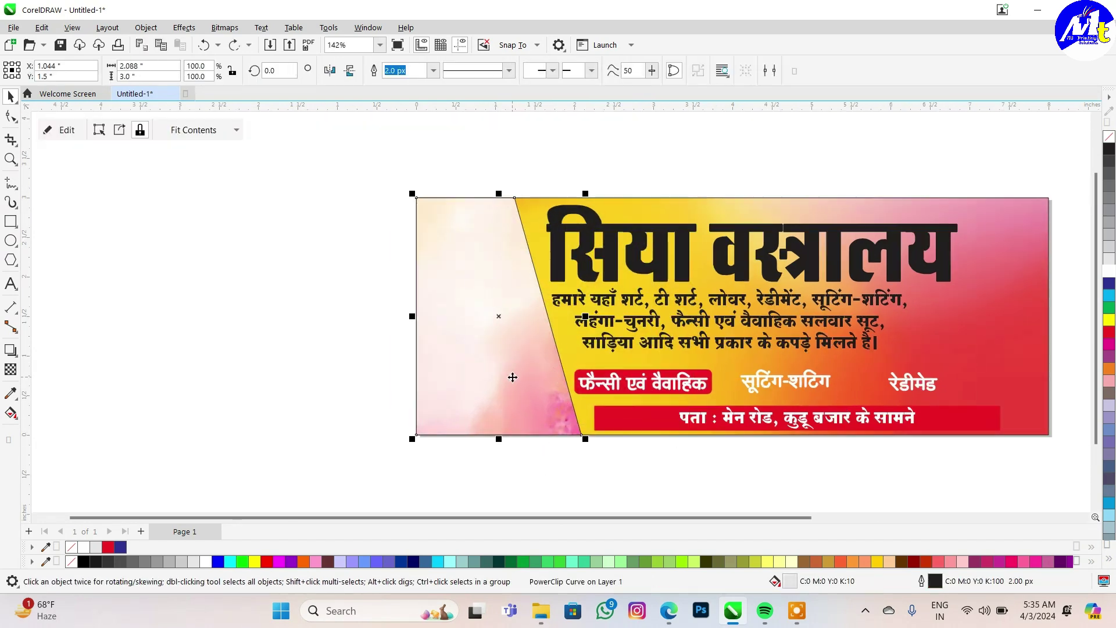
scroll(511, 334, up, 2)
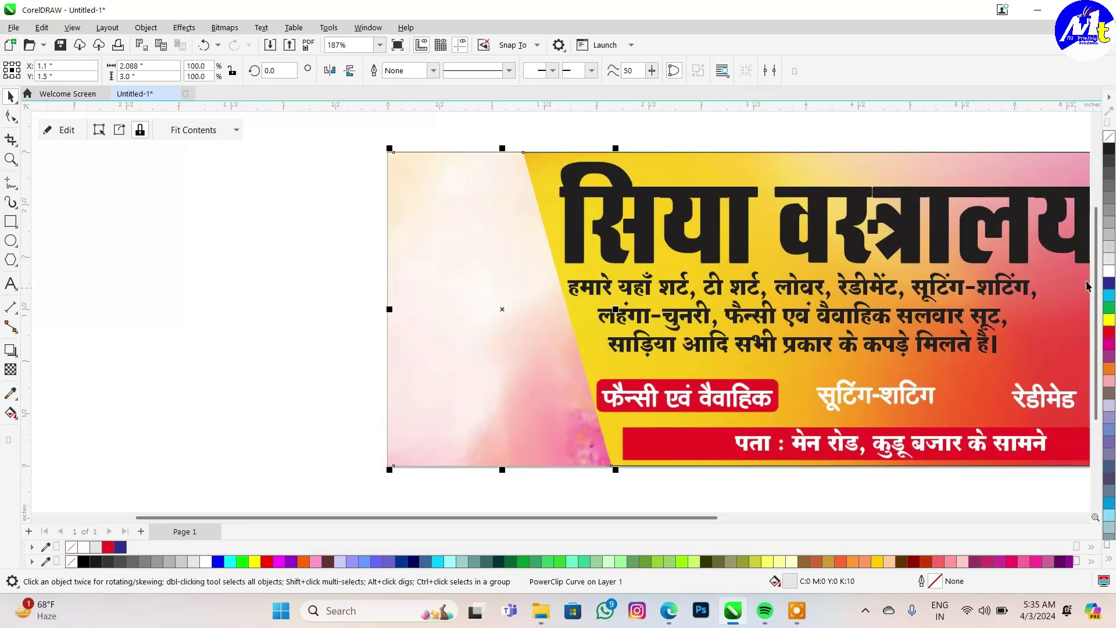
right_click(483, 310)
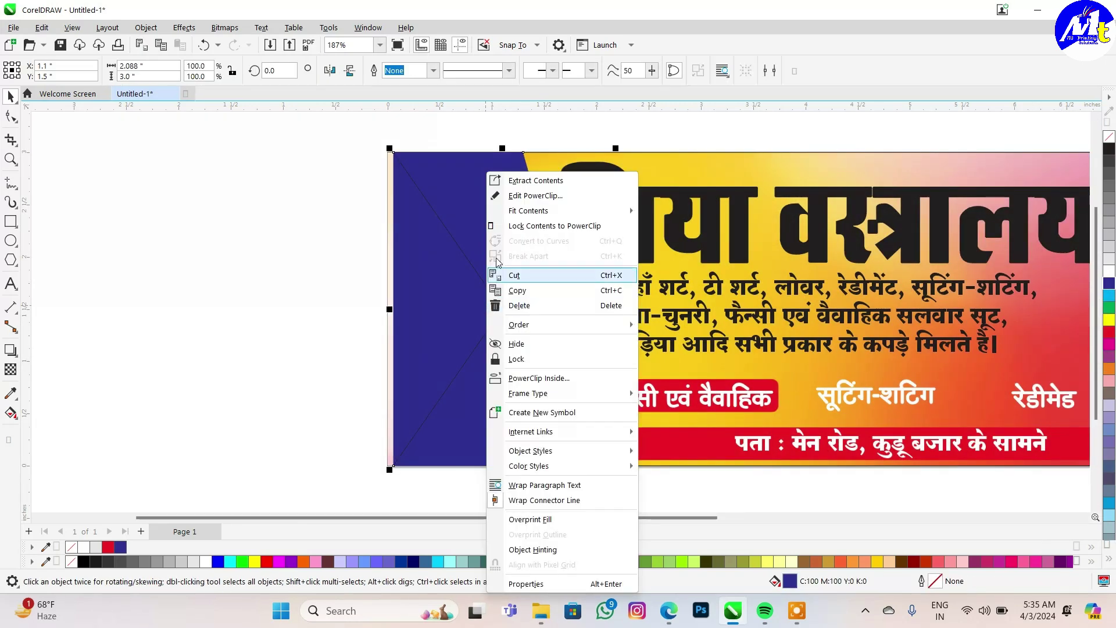
key(Escape)
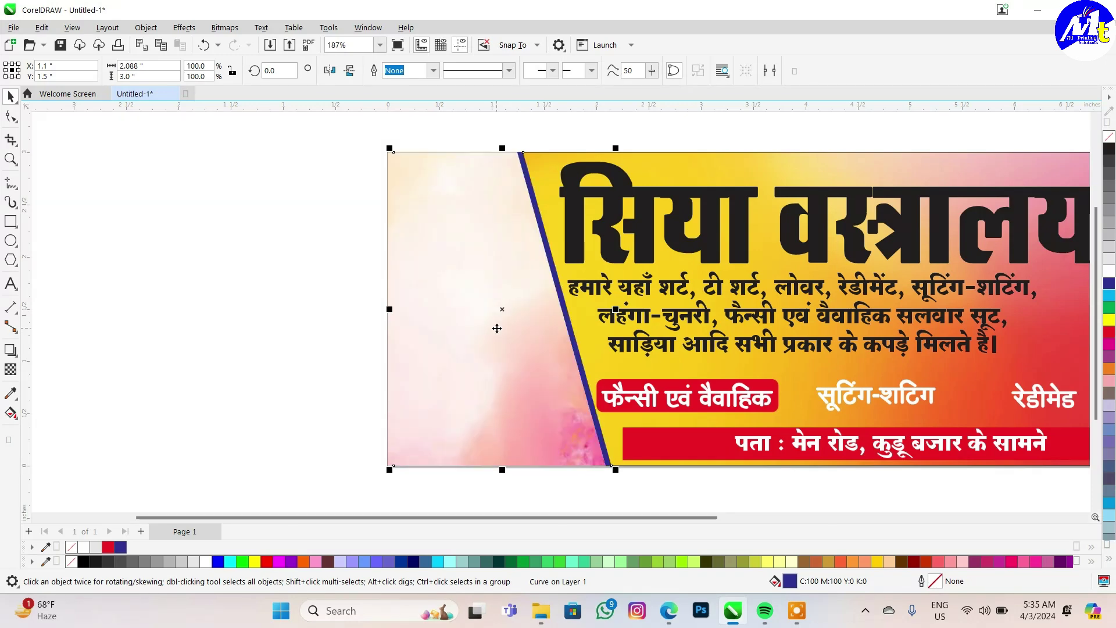
scroll(395, 226, down, 2)
click(302, 334)
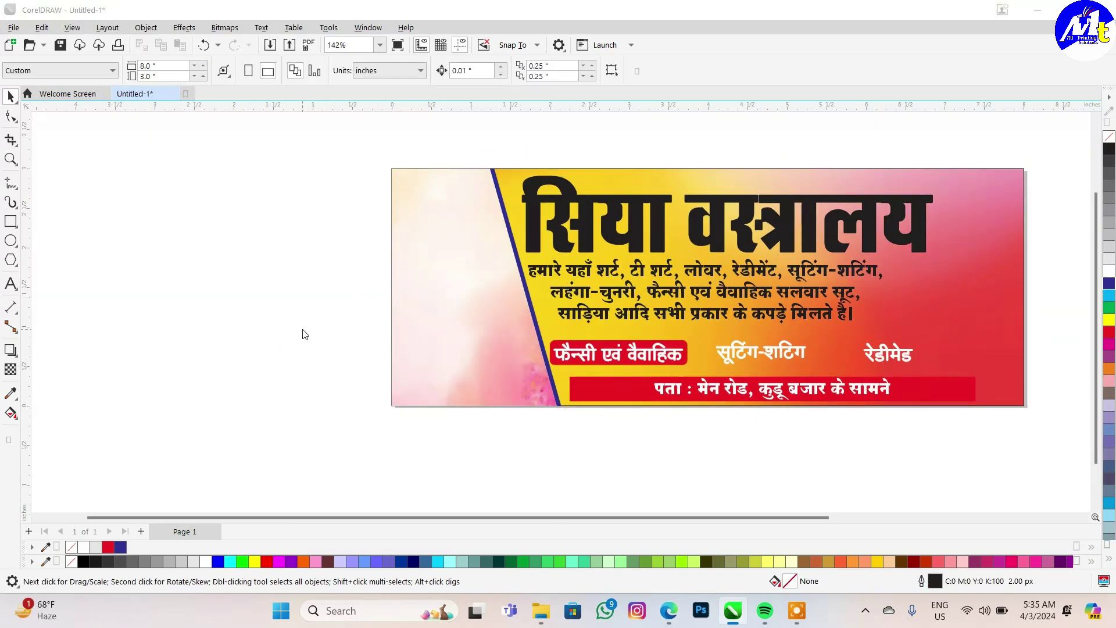
Drag the R (23), saree and lehenga model photos from the folder into the design.
key(alt+Tab)
click(329, 145)
mouse_move(733, 610)
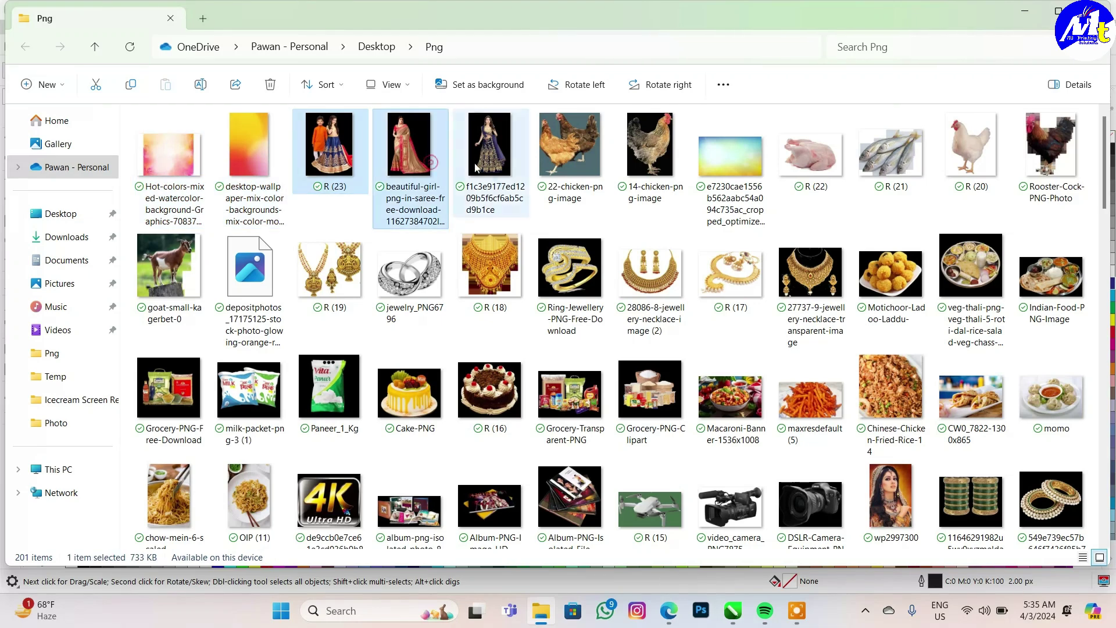
shift+click(490, 146)
scroll(490, 303, down, 1)
drag(743, 626, 227, 332)
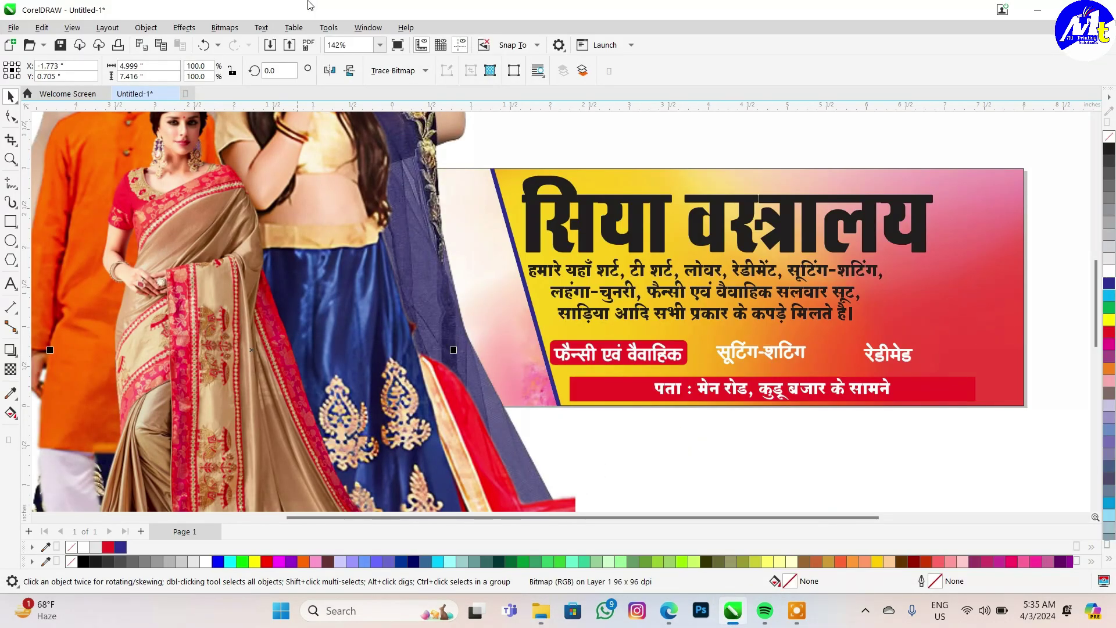
scroll(240, 409, down, 4)
scroll(240, 409, down, 1)
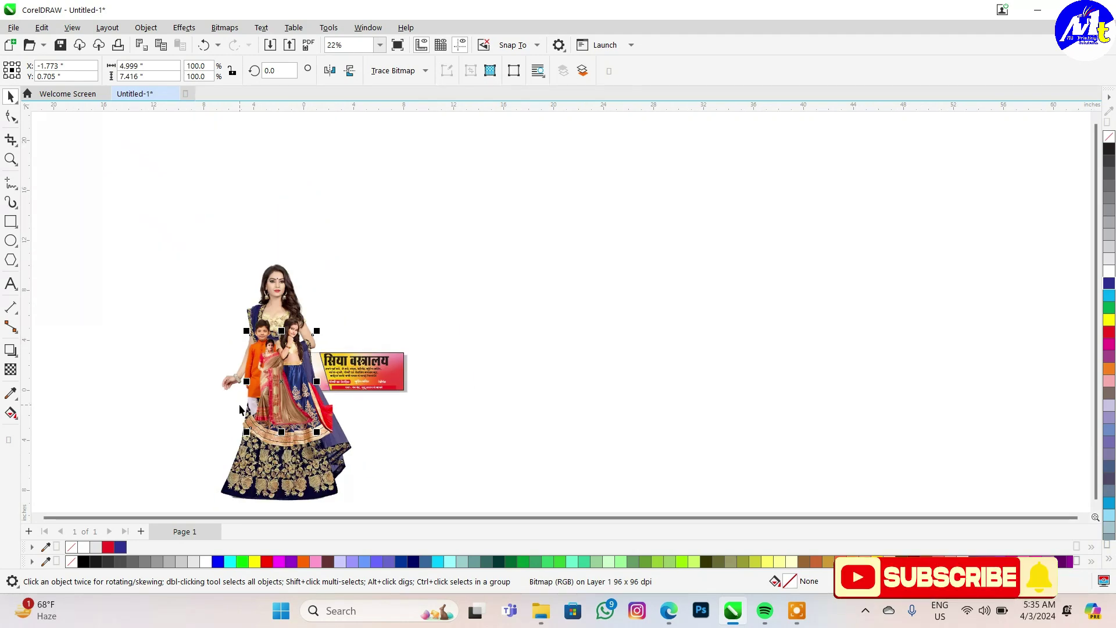
scroll(240, 407, up, 2)
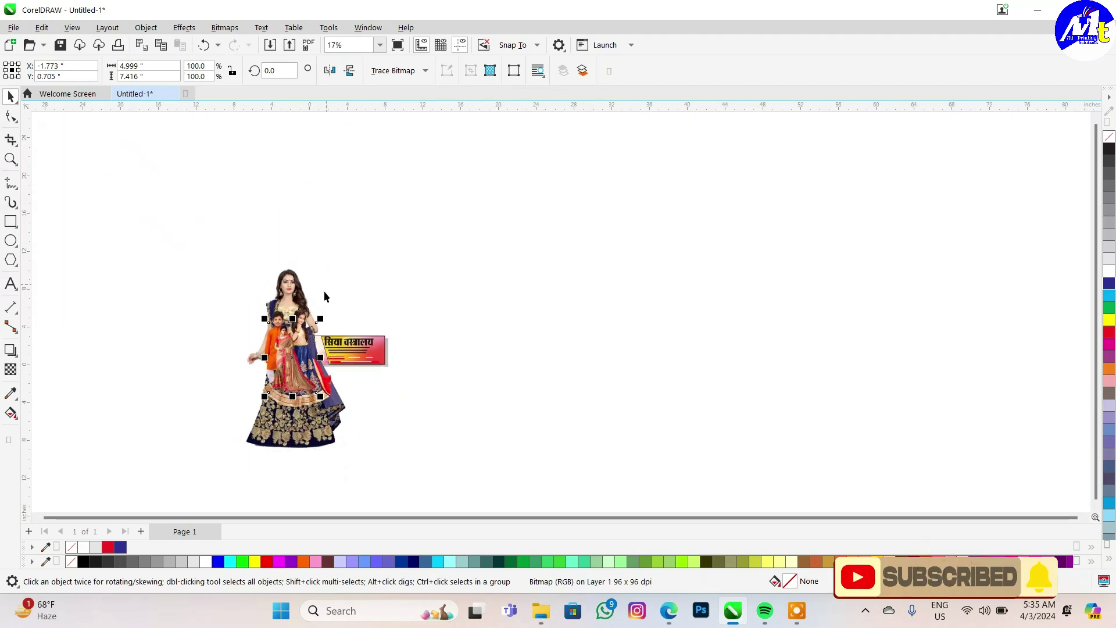
Separate the overlapping photos and scale the saree model at the banner's right end.
drag(293, 478, 305, 439)
drag(320, 365, 320, 361)
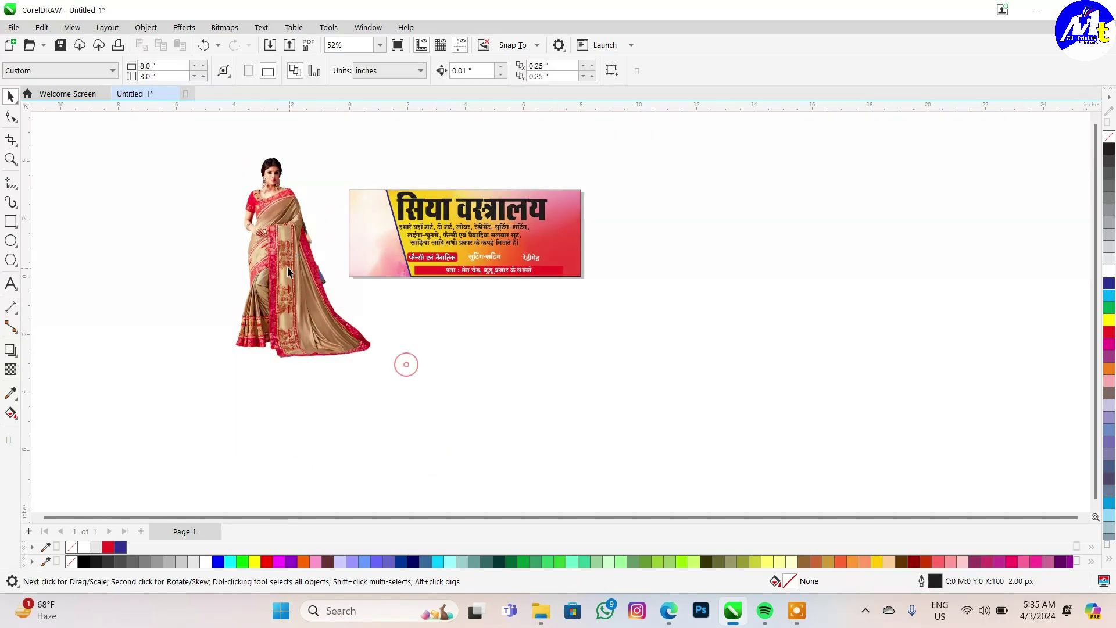
drag(519, 291, 571, 292)
drag(623, 397, 582, 338)
scroll(563, 278, up, 1)
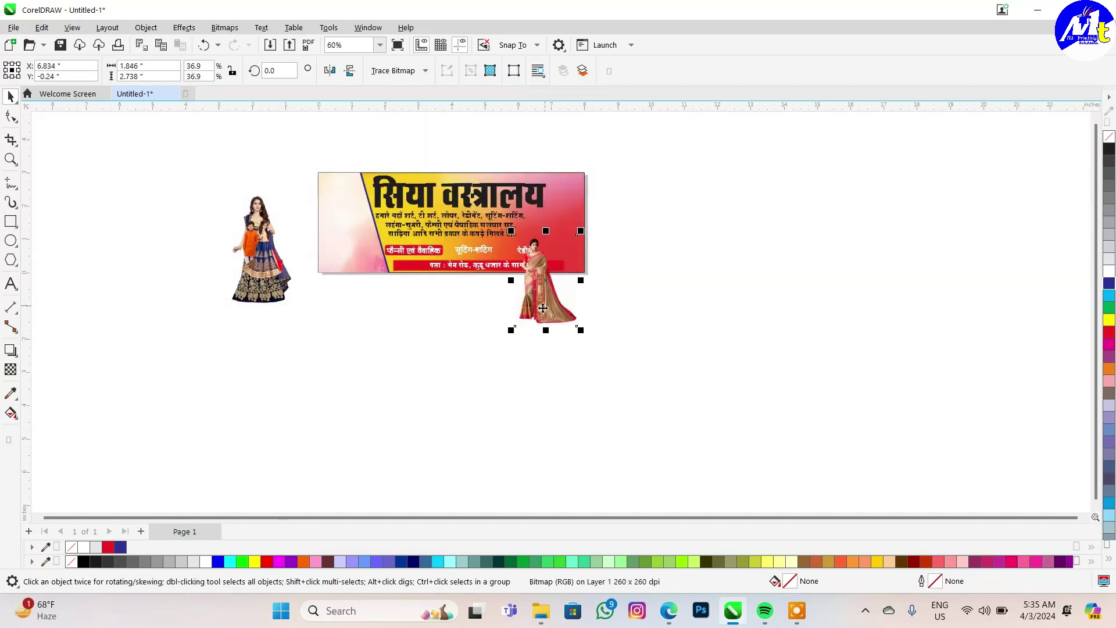
scroll(563, 278, up, 1)
mouse_move(628, 282)
mouse_down()
mouse_move(630, 307)
mouse_move(693, 399)
mouse_up()
scroll(558, 221, up, 1)
scroll(693, 399, up, 1)
drag(570, 240, 550, 204)
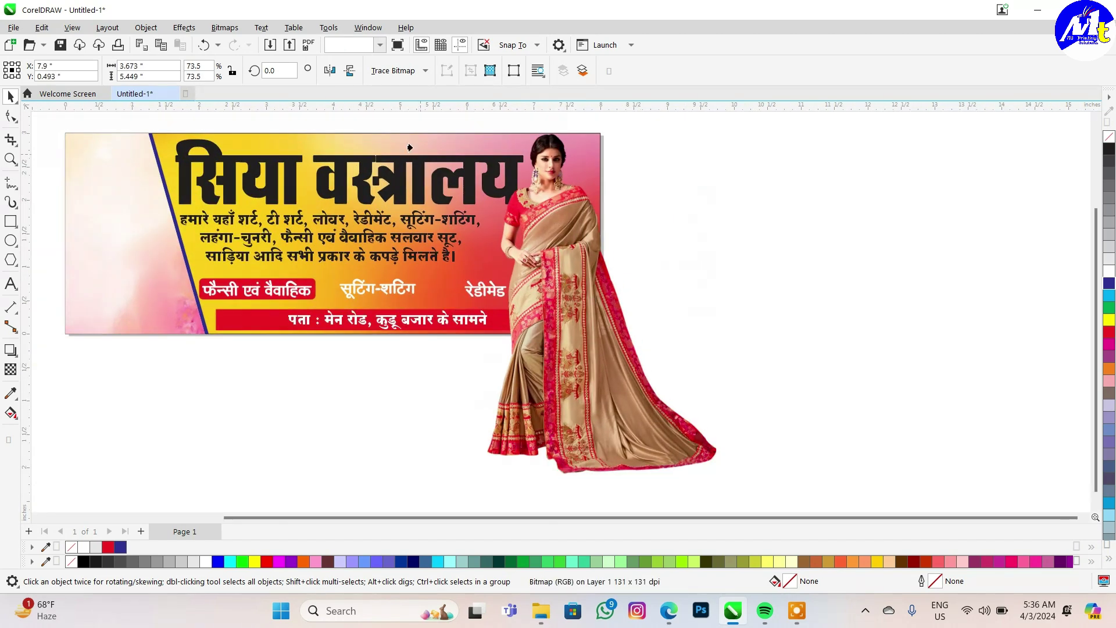
Select the row of service labels and their boxes below the red address bar.
scroll(557, 206, up, 1)
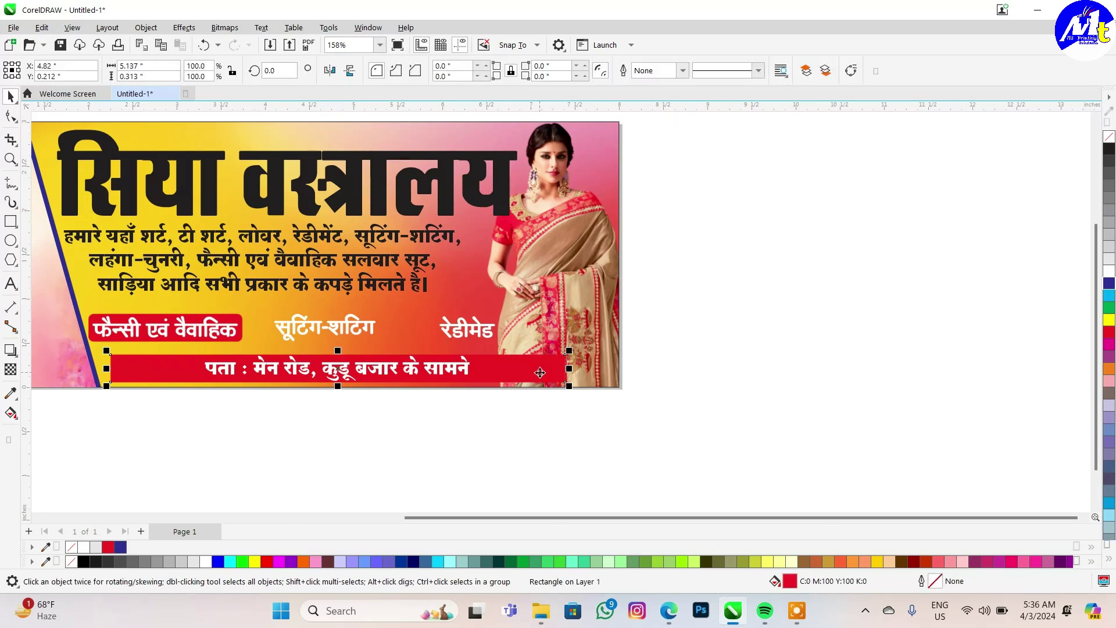
scroll(598, 361, down, 1)
scroll(598, 361, up, 1)
ctrl+click(599, 361)
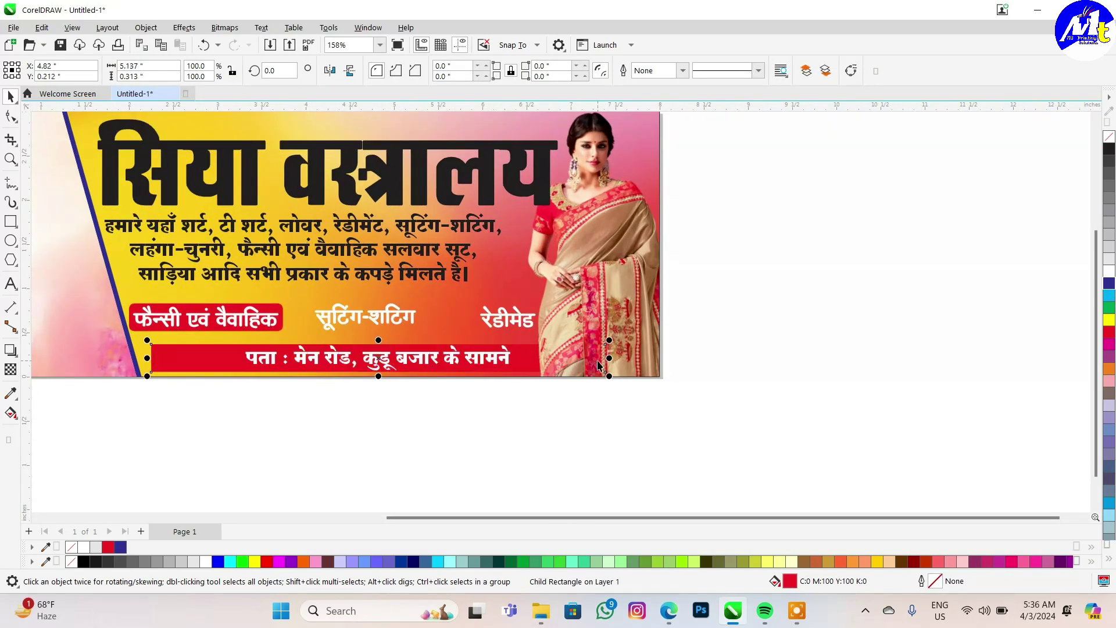
click(774, 272)
drag(99, 344, 97, 344)
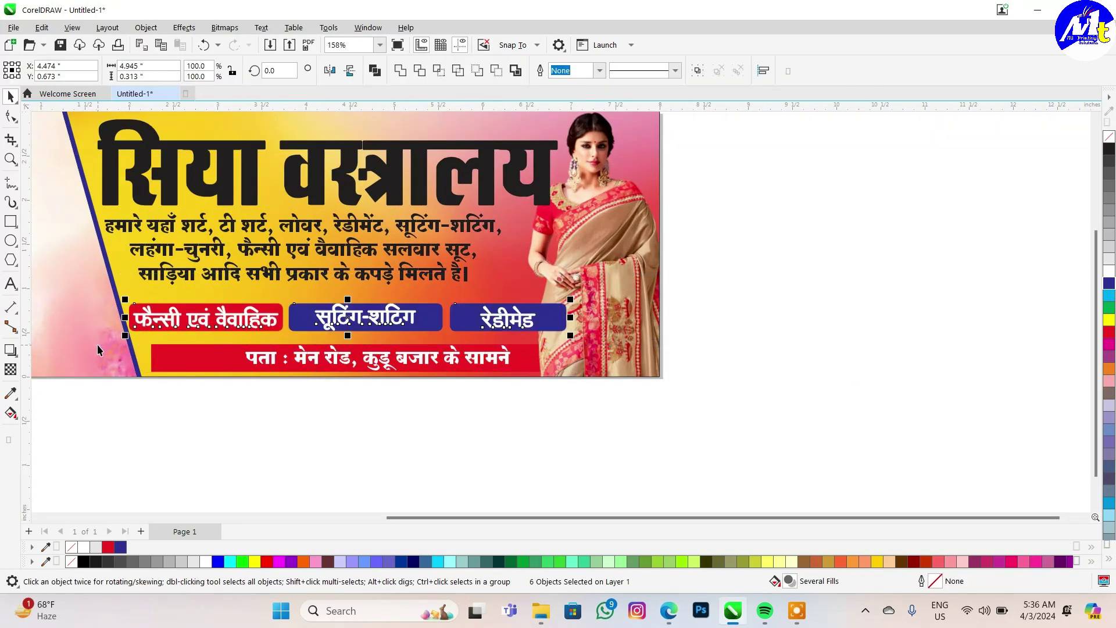
scroll(210, 345, down, 1)
scroll(211, 344, up, 2)
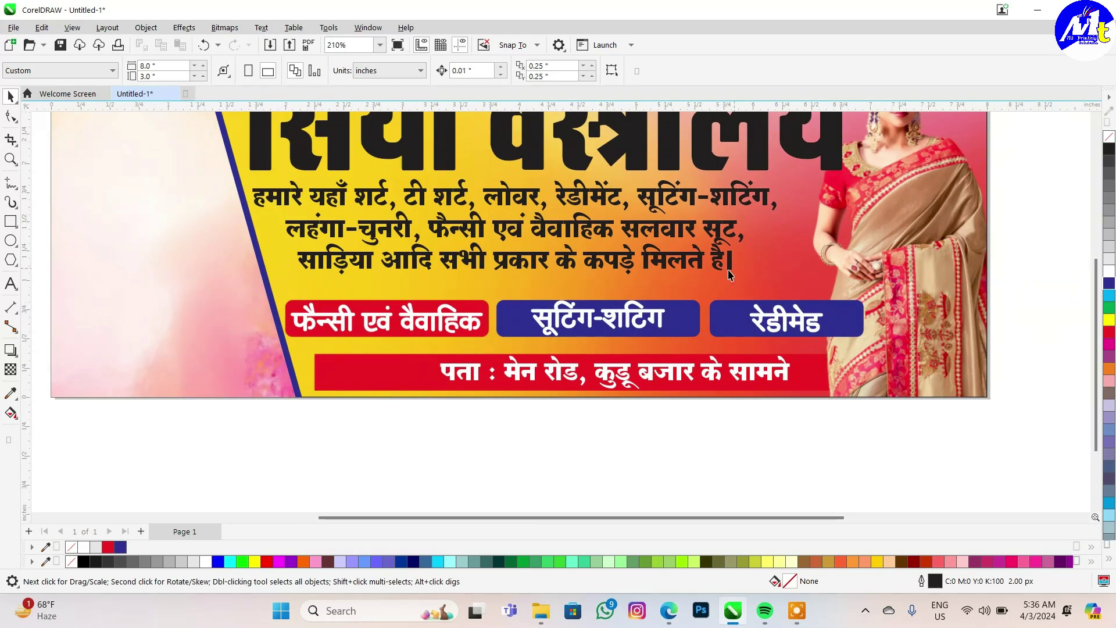
Move the रेडीमेड box beside सूटिंग-शटिंग and centre रेडीमेड within it.
click(686, 322)
scroll(688, 319, up, 1)
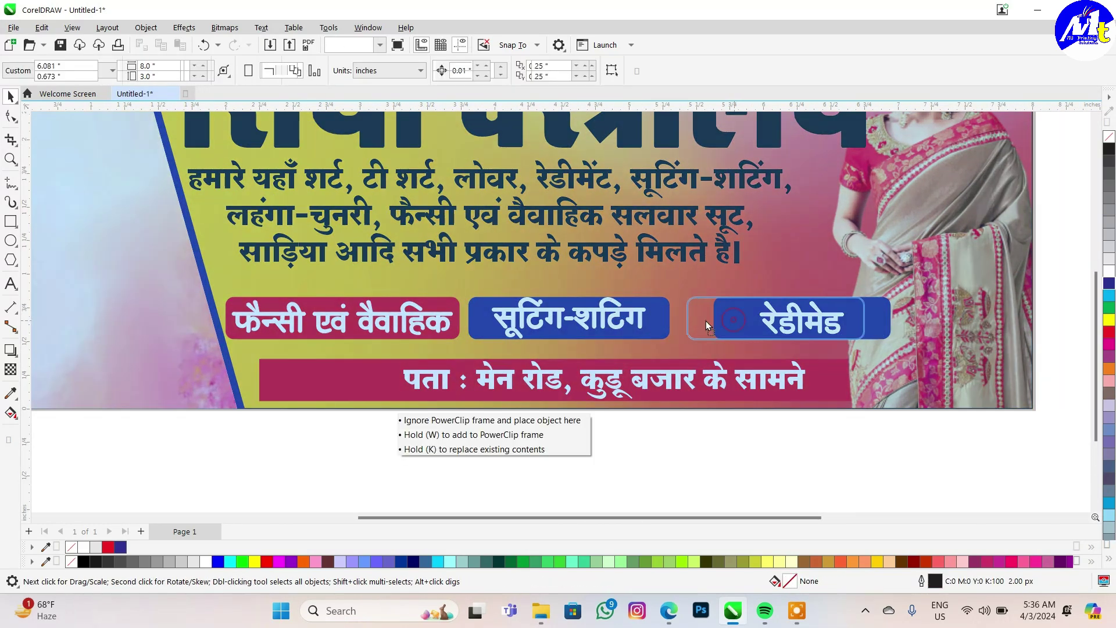
drag(744, 331, 697, 322)
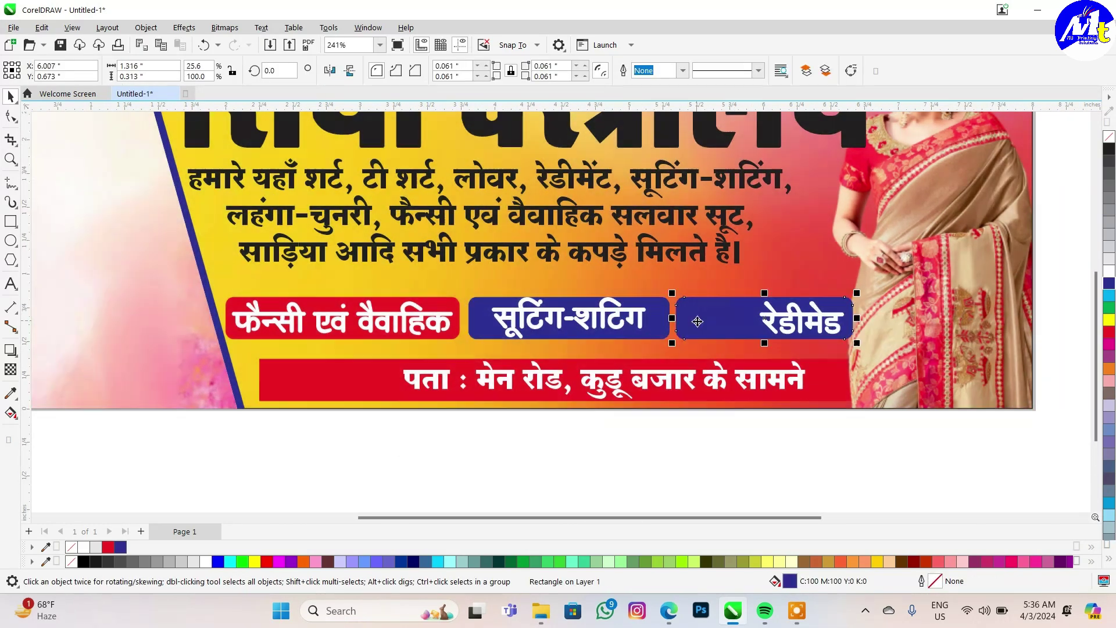
shift+click(806, 321)
key(e)
key(Escape)
scroll(638, 318, down, 2)
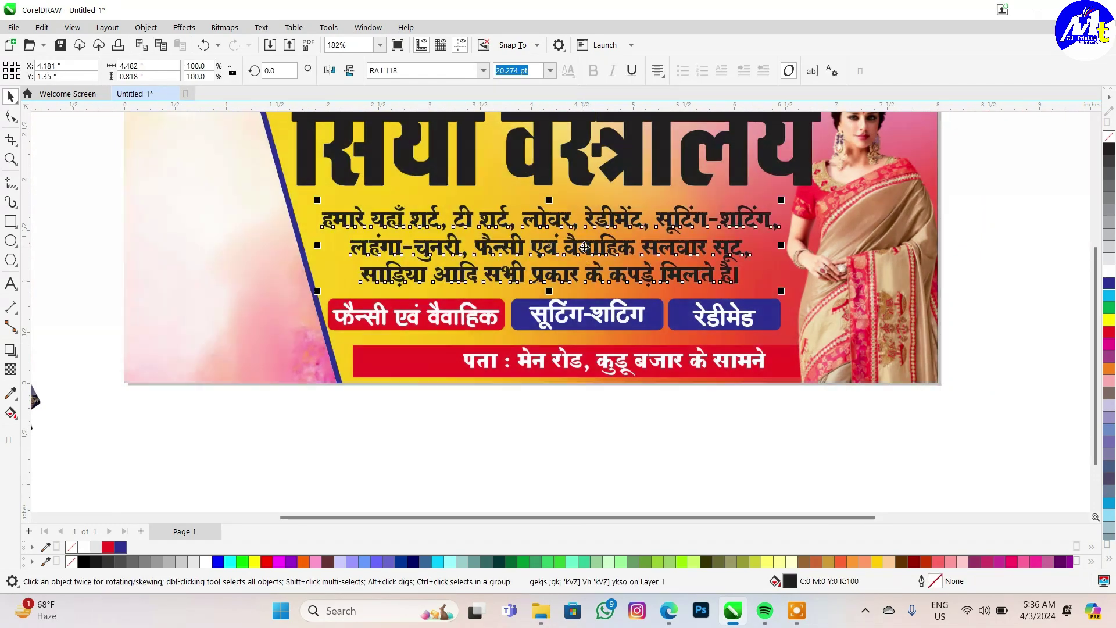
scroll(804, 327, up, 1)
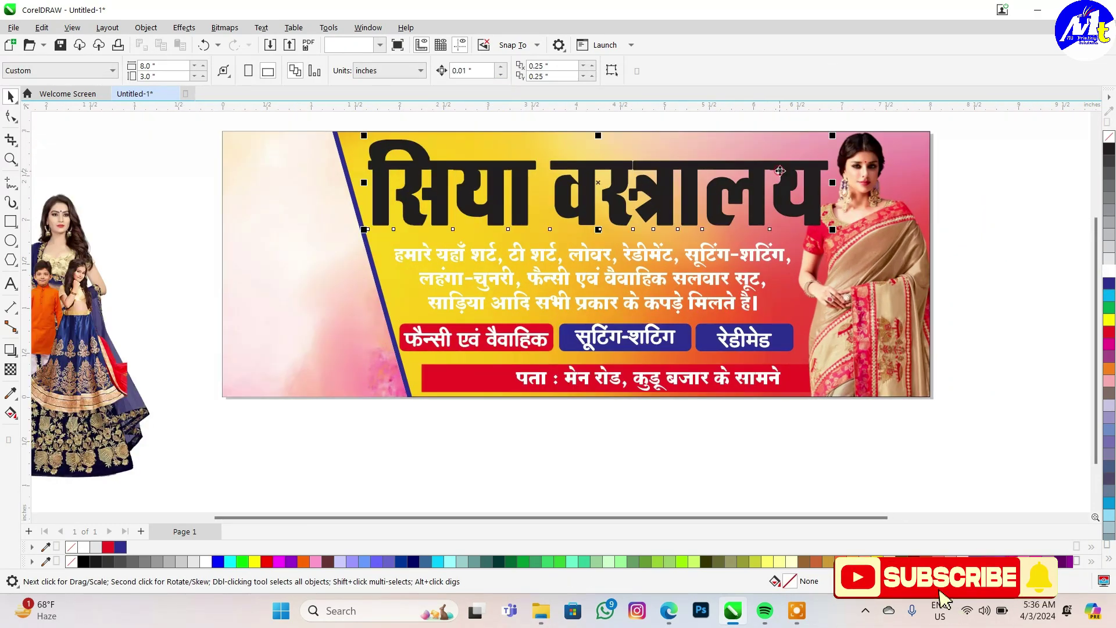
scroll(930, 233, down, 2)
scroll(953, 218, down, 1)
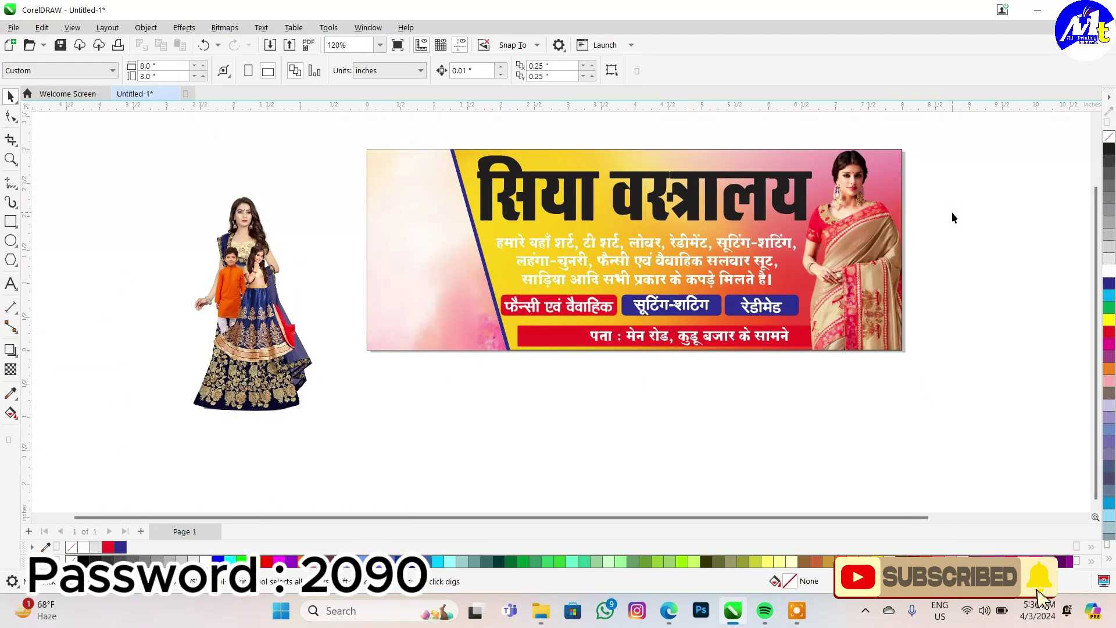
Place the lehenga lady at the banner's left edge, enlarged to banner height.
click(869, 243)
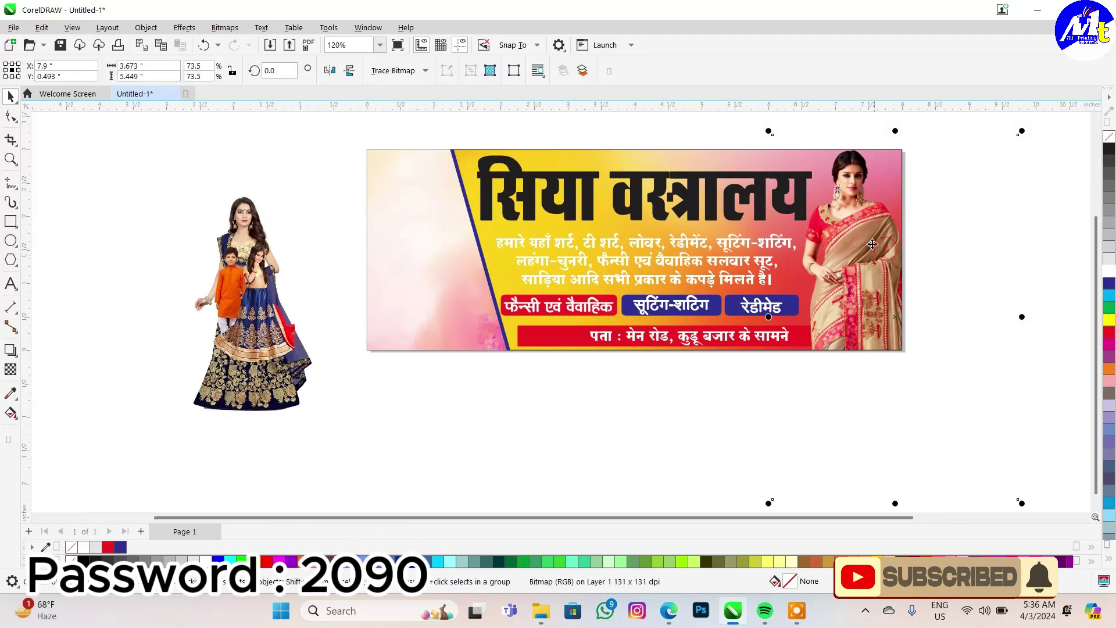
scroll(870, 243, up, 1)
scroll(867, 240, up, 1)
scroll(867, 240, up, 1)
scroll(872, 238, down, 2)
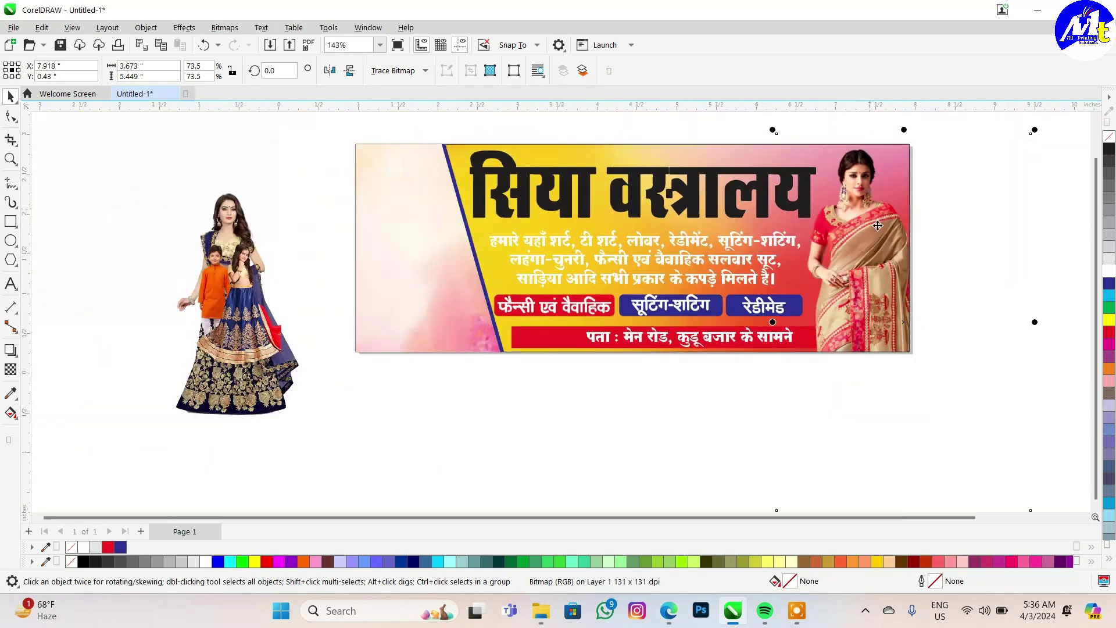
scroll(896, 237, down, 1)
mouse_move(309, 298)
mouse_down()
mouse_move(451, 246)
mouse_move(507, 291)
mouse_up()
scroll(508, 292, up, 1)
scroll(506, 279, up, 1)
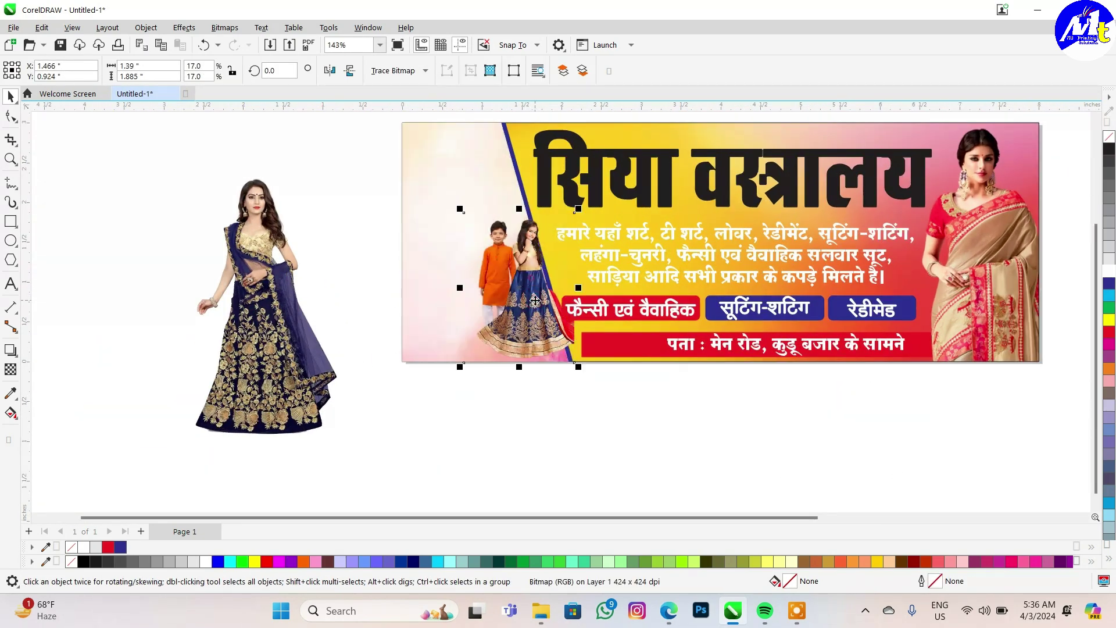
scroll(504, 268, up, 1)
drag(232, 303, 383, 279)
scroll(383, 279, down, 1)
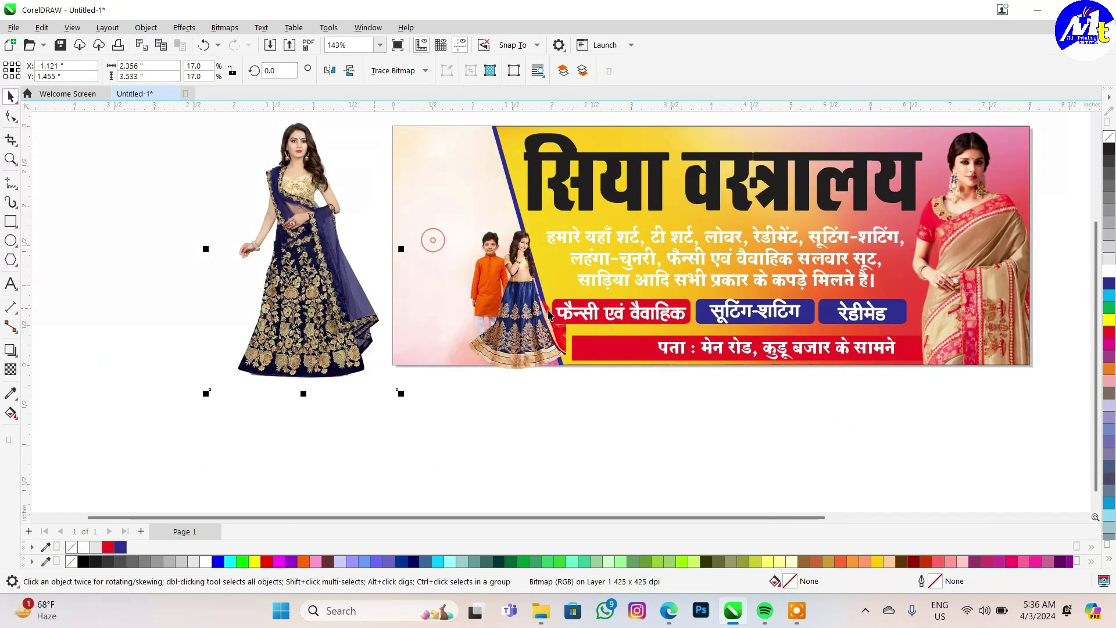
drag(511, 273, 136, 255)
mouse_move(368, 375)
mouse_down()
mouse_move(517, 398)
mouse_move(534, 119)
mouse_move(559, 121)
mouse_move(555, 133)
mouse_up()
Move the children picture back onto the banner's lower left and resize it to fit.
scroll(542, 117, up, 1)
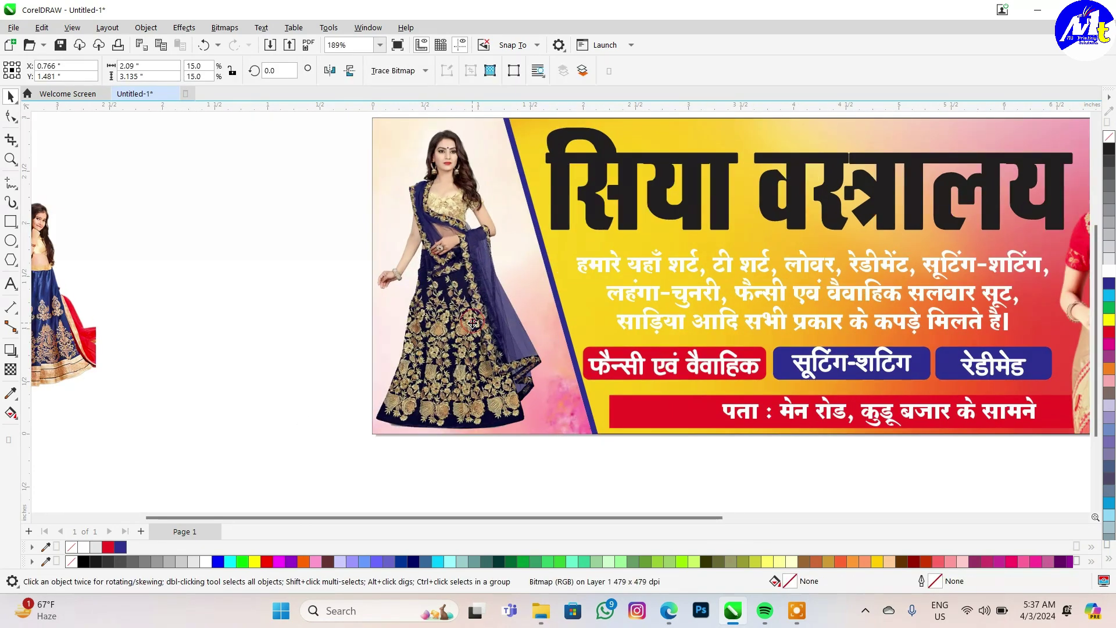
mouse_move(145, 365)
mouse_down()
mouse_move(622, 352)
mouse_move(580, 395)
mouse_move(593, 413)
mouse_up()
scroll(631, 367, up, 2)
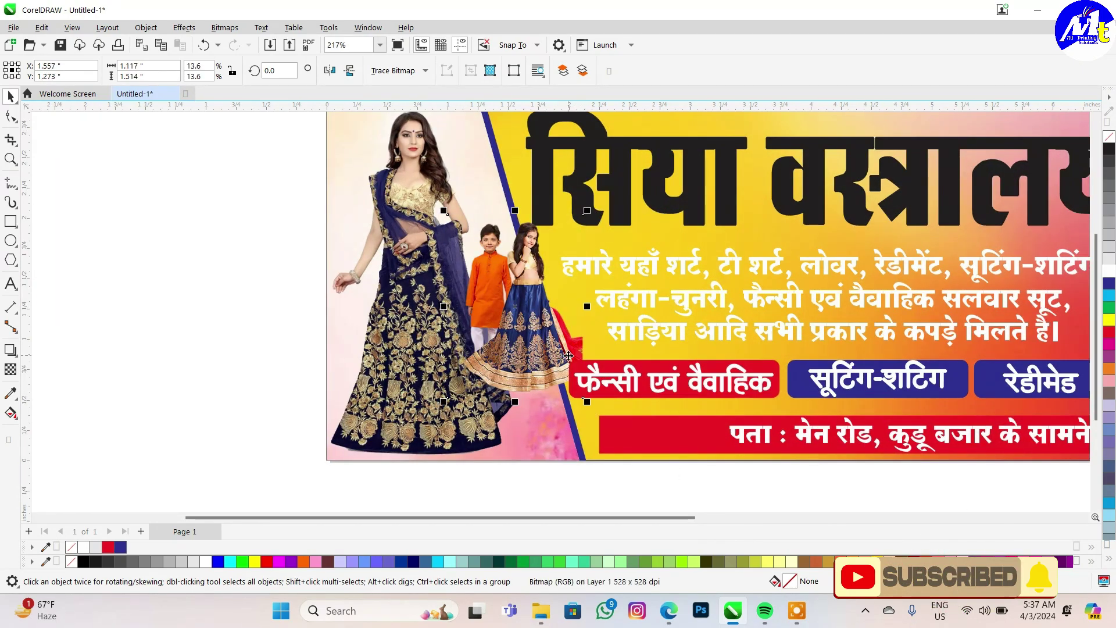
mouse_move(472, 233)
mouse_down()
mouse_move(459, 293)
mouse_move(392, 209)
mouse_up()
drag(590, 211, 574, 228)
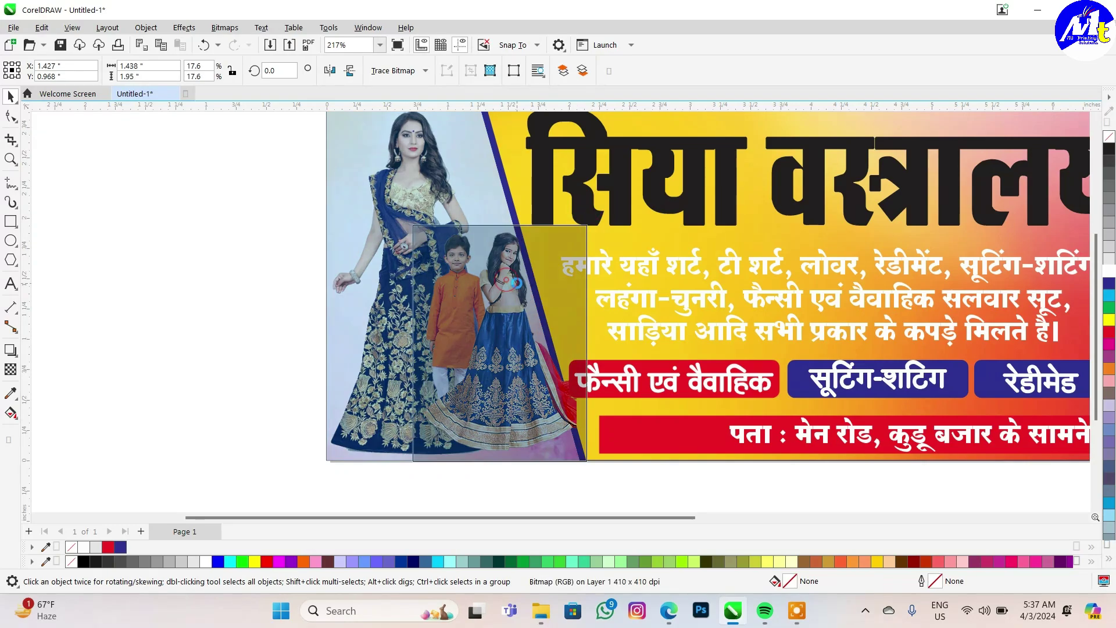
scroll(590, 402, up, 1)
scroll(590, 401, up, 1)
scroll(590, 402, up, 1)
scroll(590, 402, down, 2)
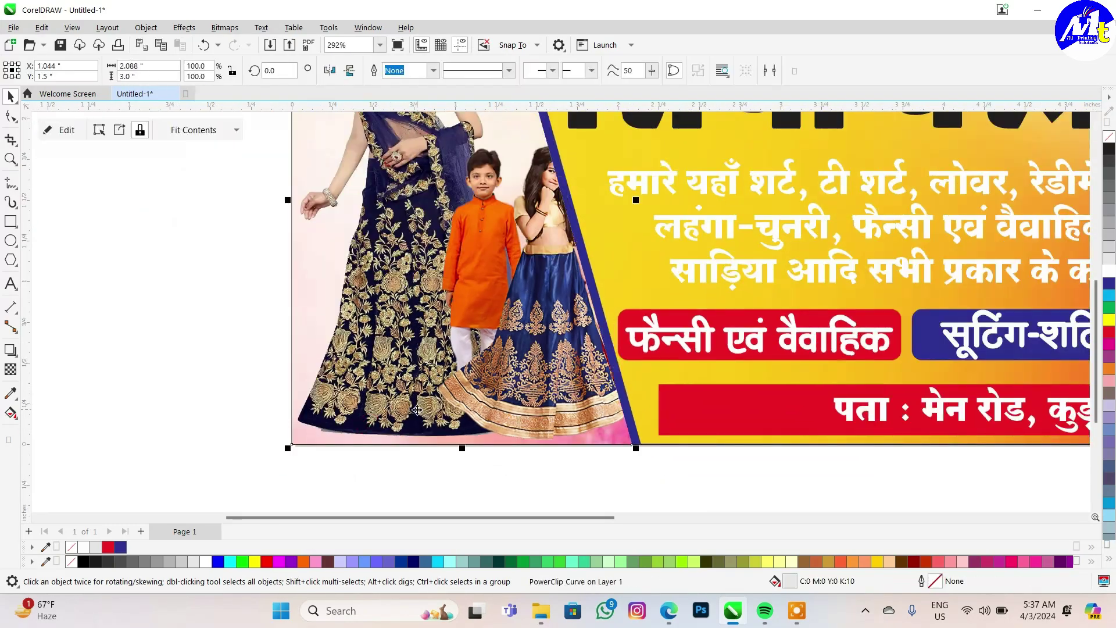
scroll(523, 320, down, 1)
scroll(399, 271, down, 1)
Trim the lady and children pictures at the diagonal stripe with the Shape tool.
click(399, 271)
scroll(435, 277, up, 1)
click(439, 278)
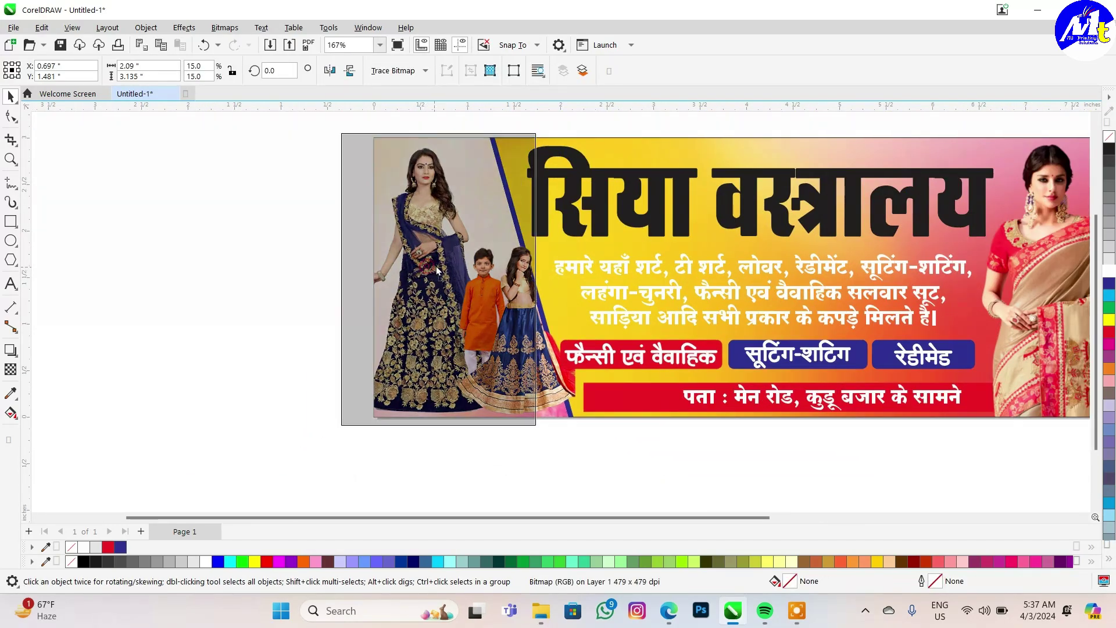
scroll(439, 278, down, 1)
scroll(446, 392, up, 1)
scroll(517, 393, up, 3)
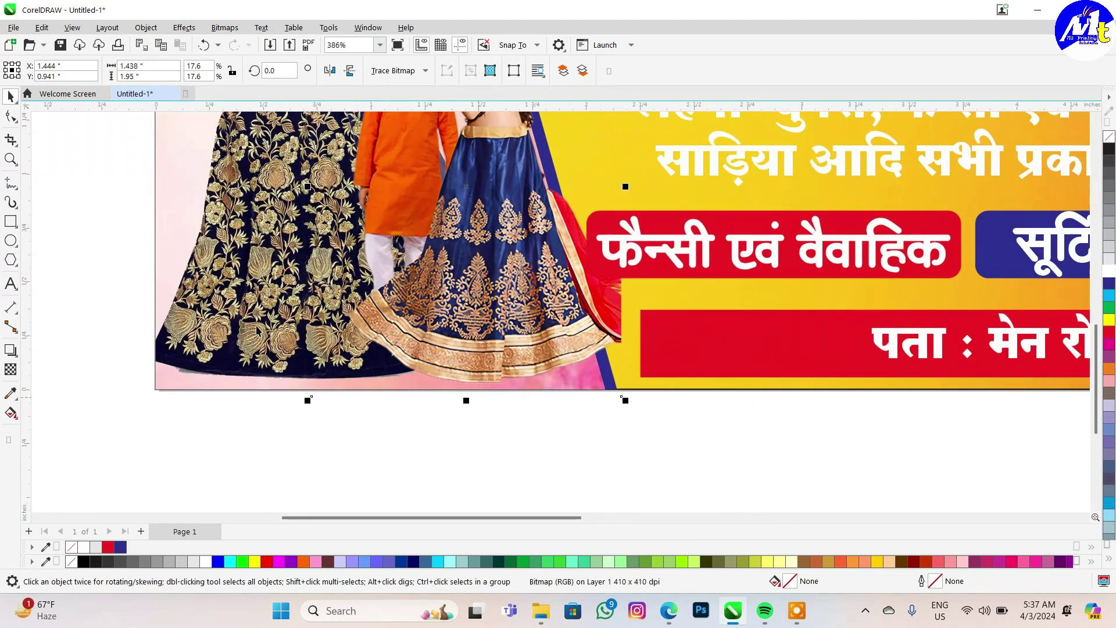
key(F10)
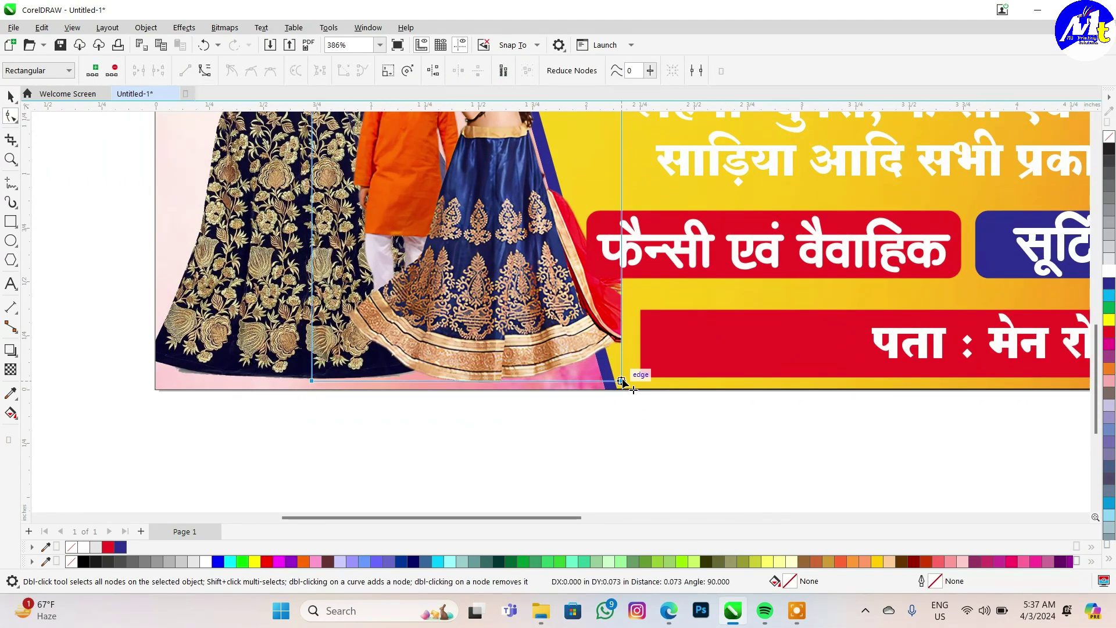
scroll(622, 382, down, 2)
key(space)
scroll(434, 358, down, 2)
Give the सिया वस्त्रालय heading a 4 pt outline (units in points) and a dark blue fill.
drag(693, 212, 715, 228)
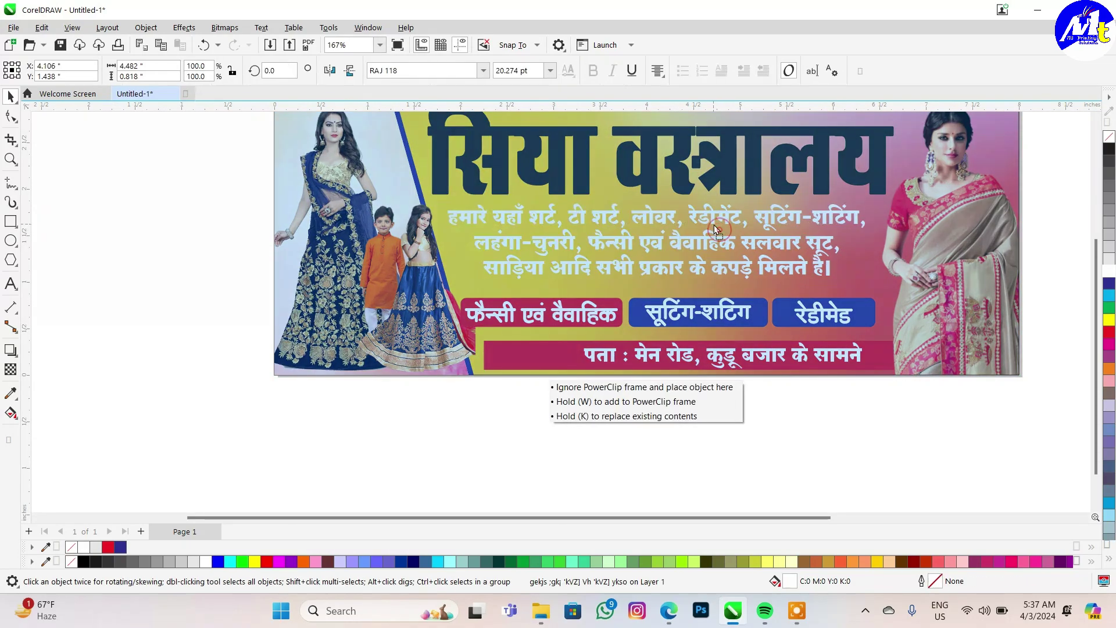
click(536, 207)
key(F12)
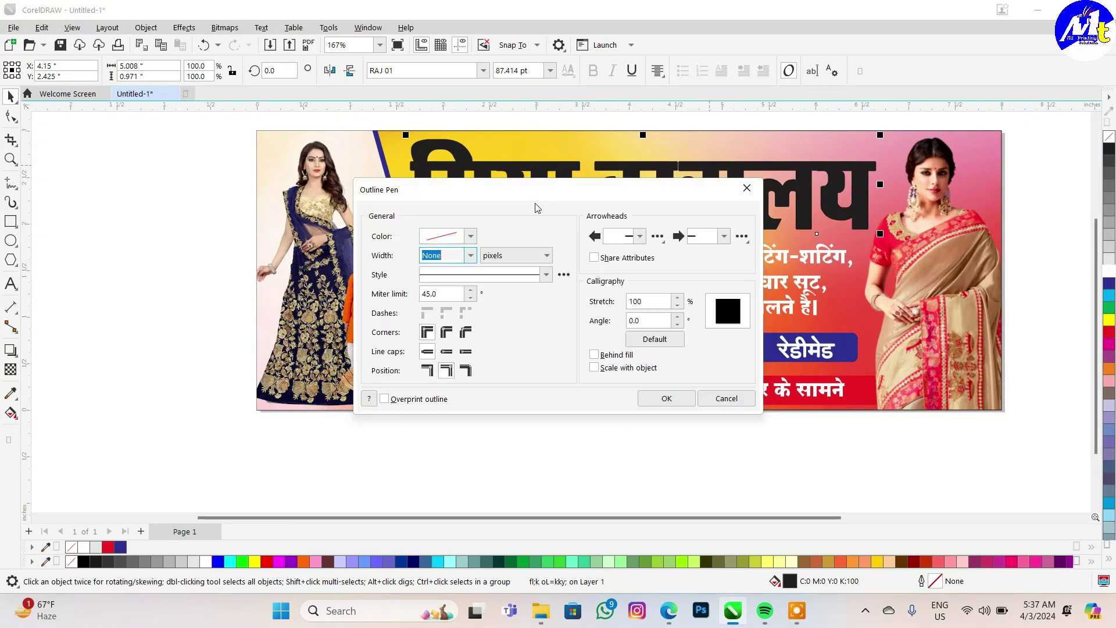
click(470, 255)
click(431, 329)
click(516, 256)
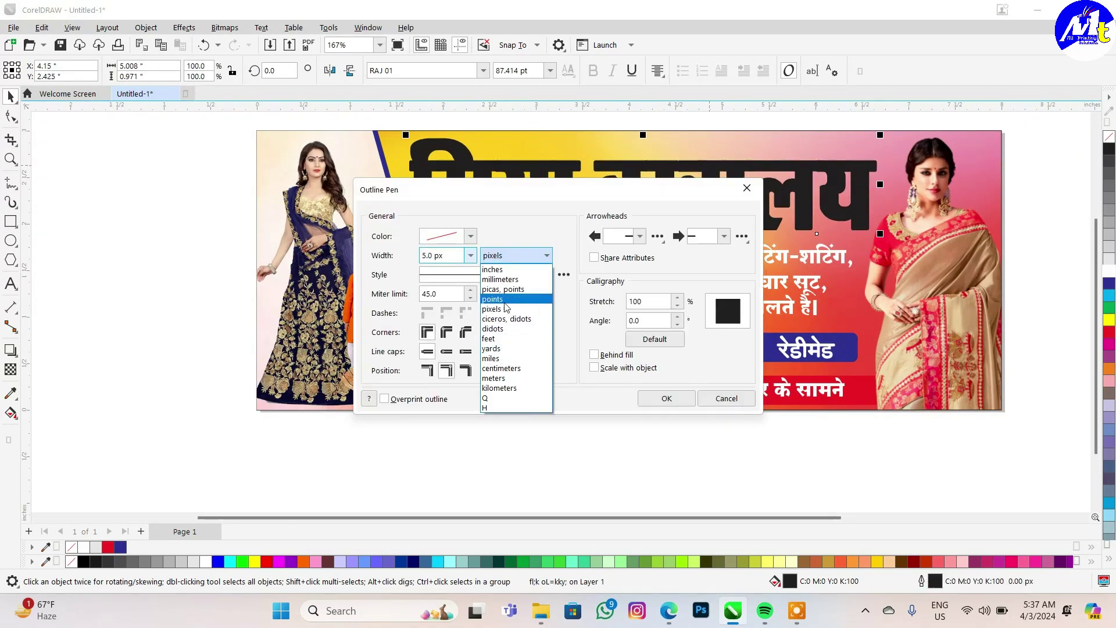
click(504, 300)
click(470, 255)
click(437, 347)
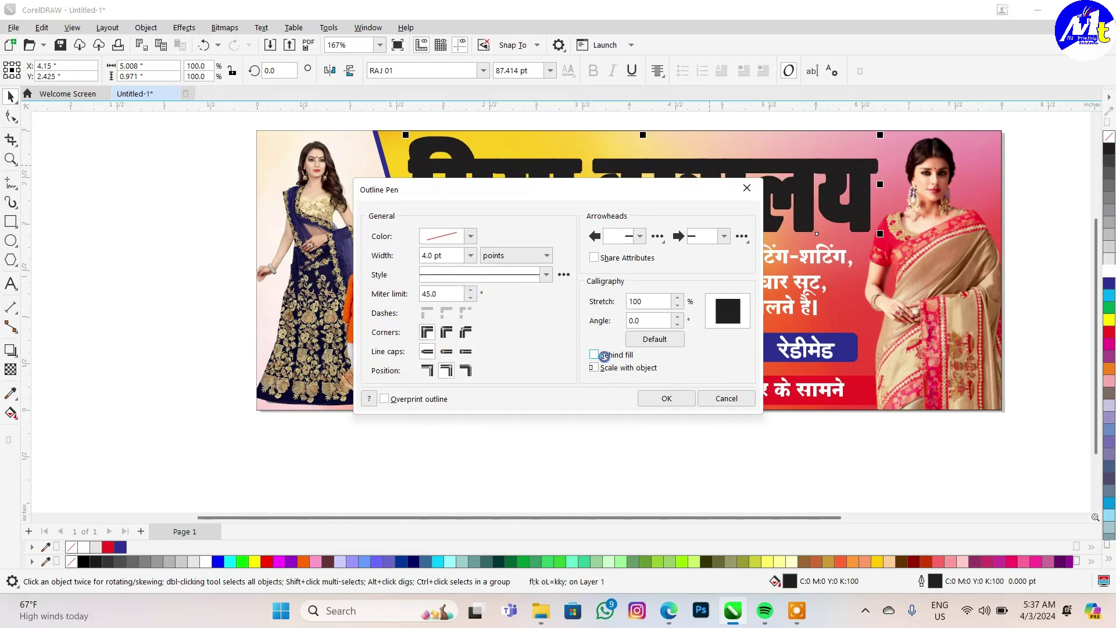
click(666, 398)
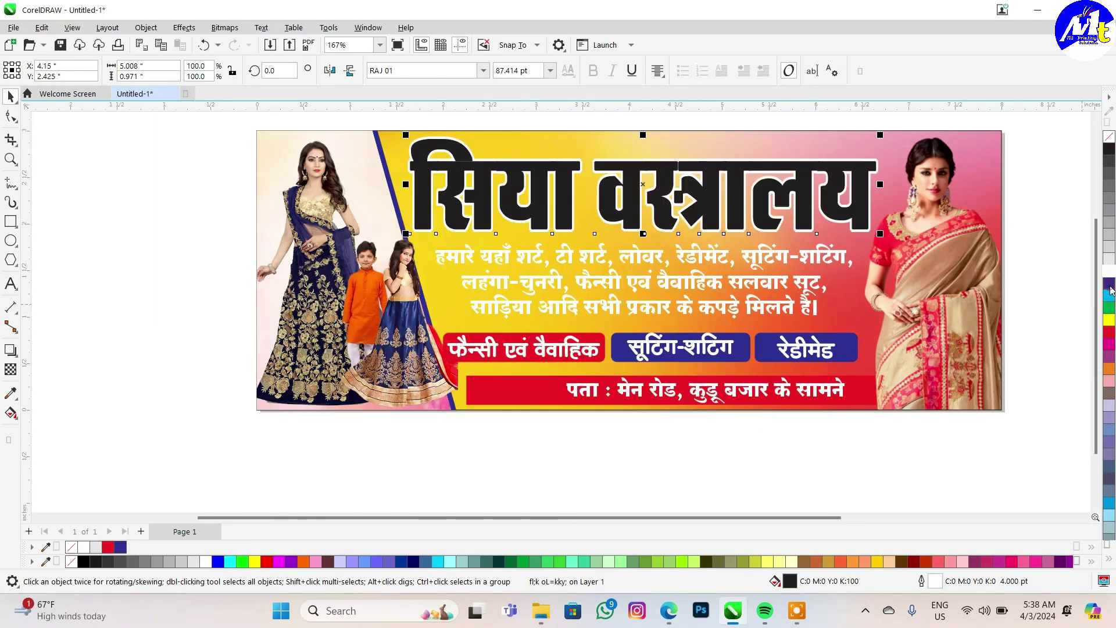
click(1110, 288)
scroll(637, 191, up, 1)
Drop a heading copy slightly lower and behind, colour it red, and blend with 40 steps.
scroll(637, 209, up, 1)
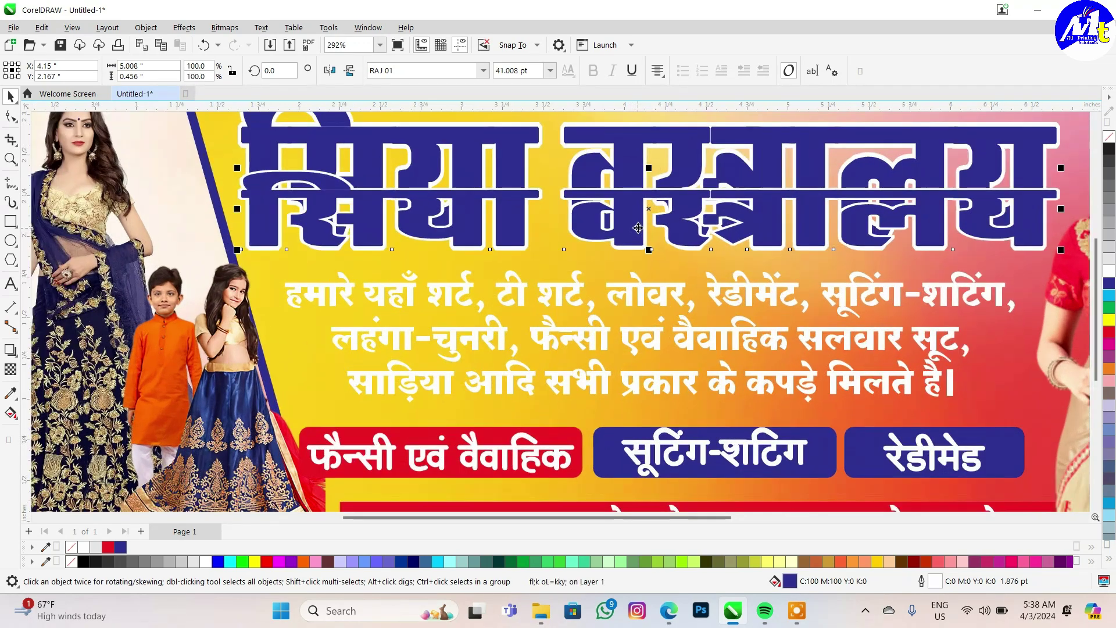
drag(638, 228, 638, 238)
right_click(1111, 289)
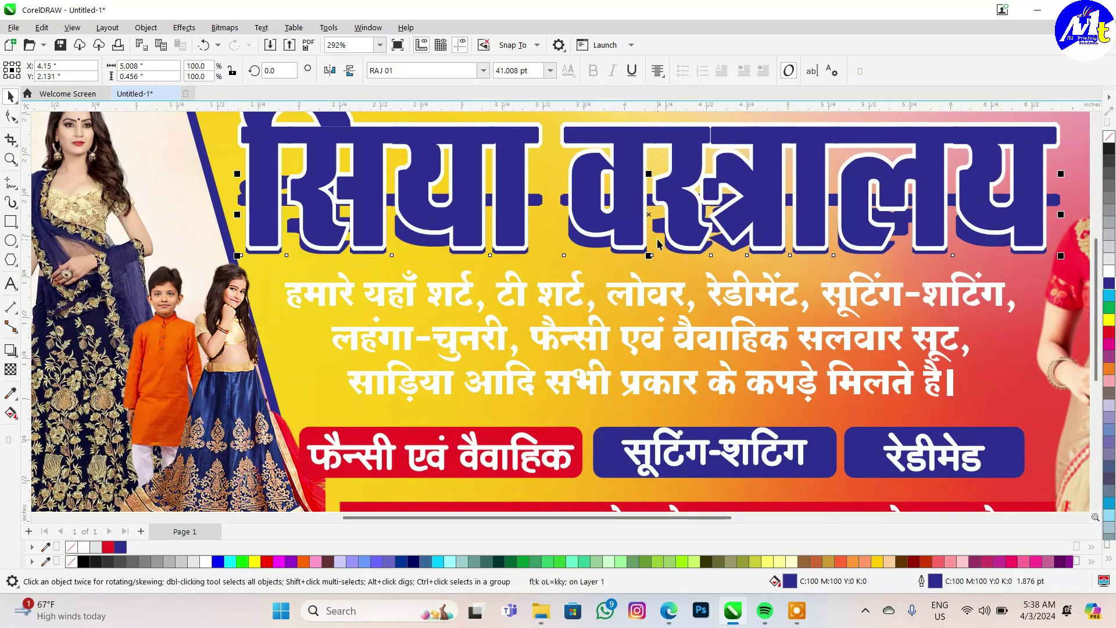
scroll(657, 201, up, 1)
key(Down)
click(1111, 337)
right_click(1110, 337)
scroll(893, 270, down, 1)
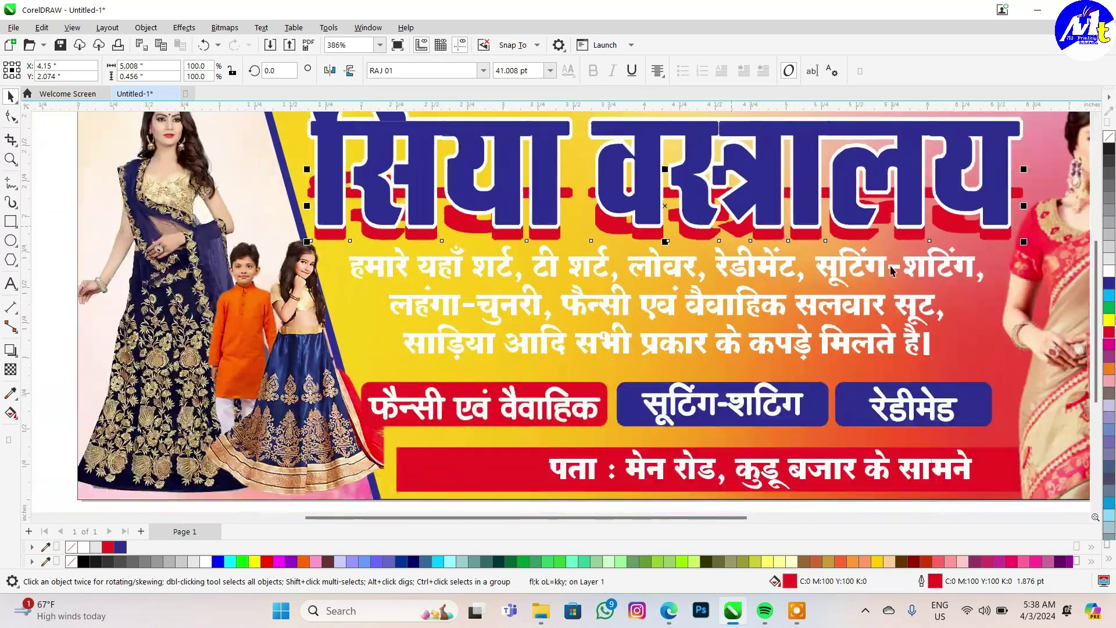
right_click(1111, 308)
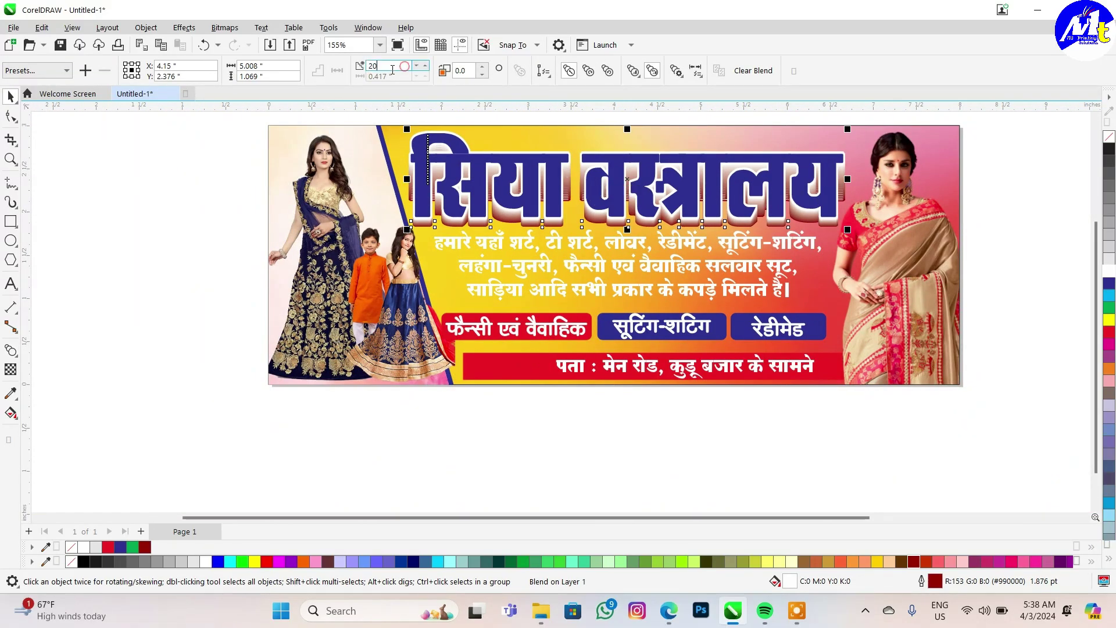
text(40)
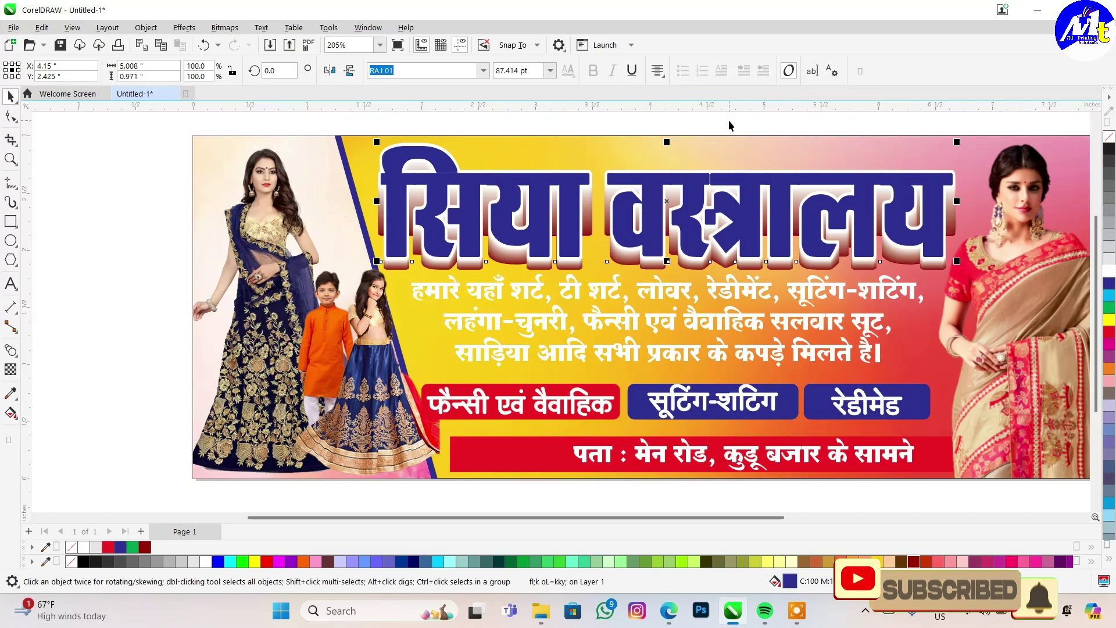
Toggle the heading between rotate and resize modes, then undo the stray change.
click(649, 198)
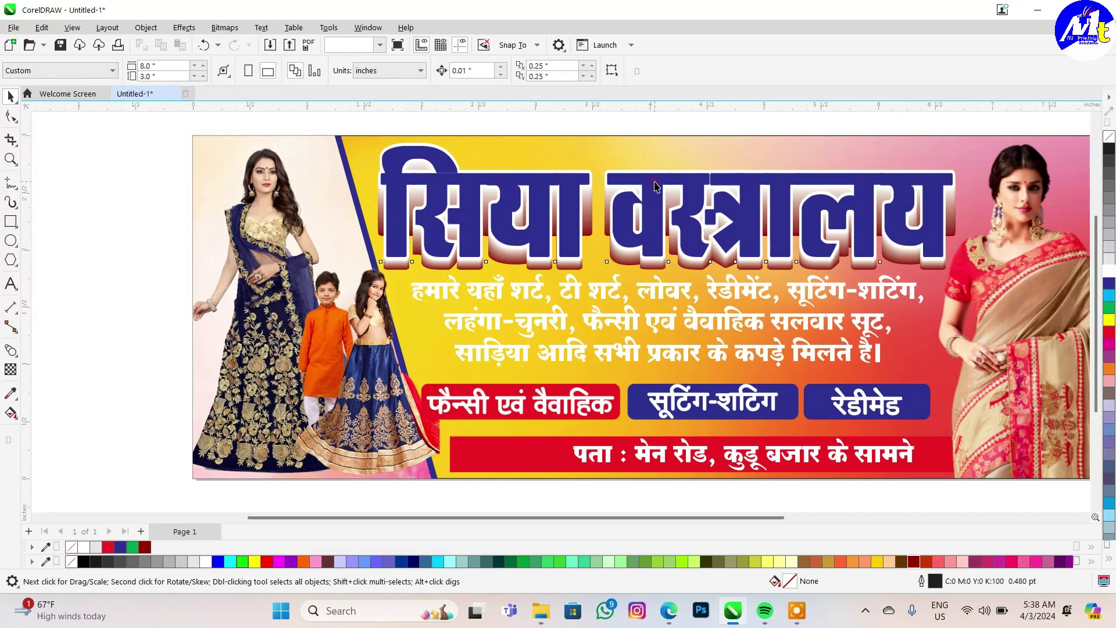
click(654, 183)
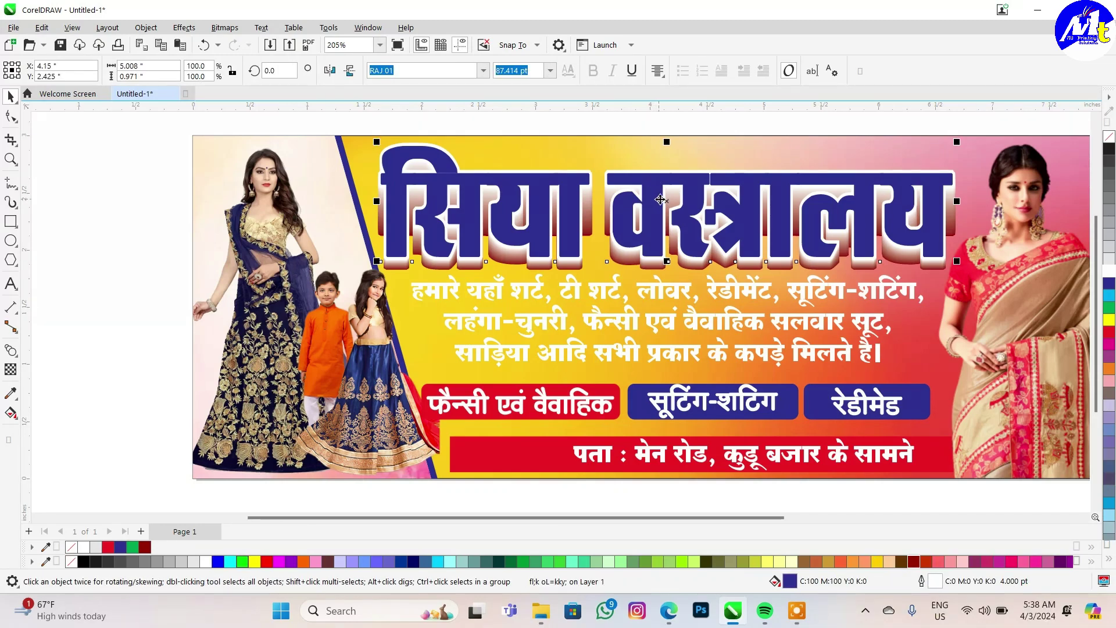
key(ctrl+z)
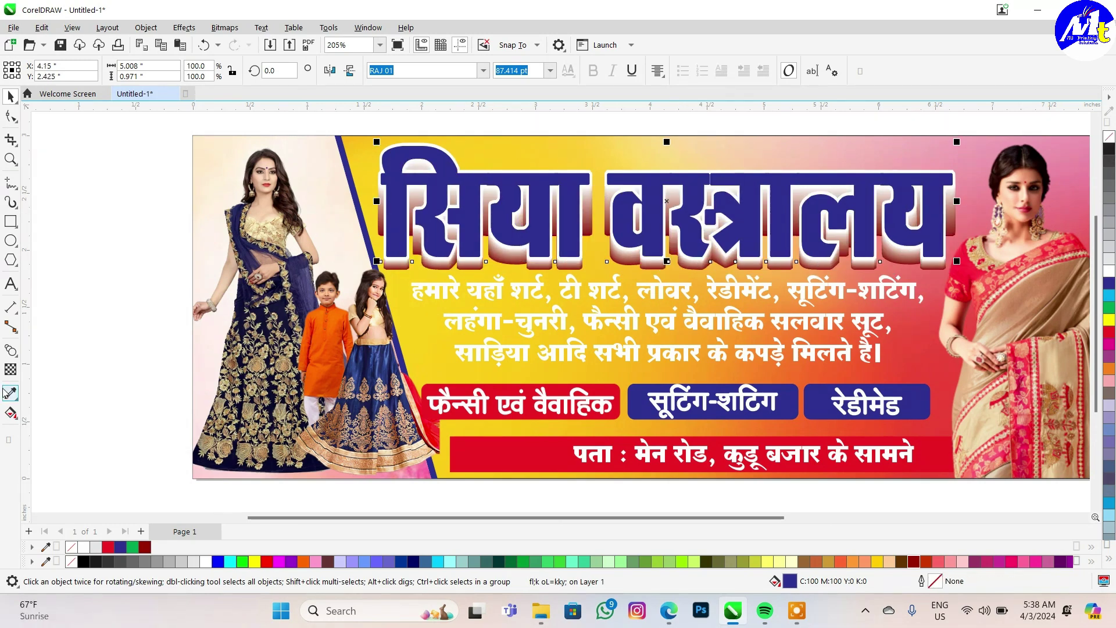
scroll(547, 221, up, 2)
Apply a cyan-to-blue fountain fill to the heading, setting both end colours.
drag(734, 204, 732, 165)
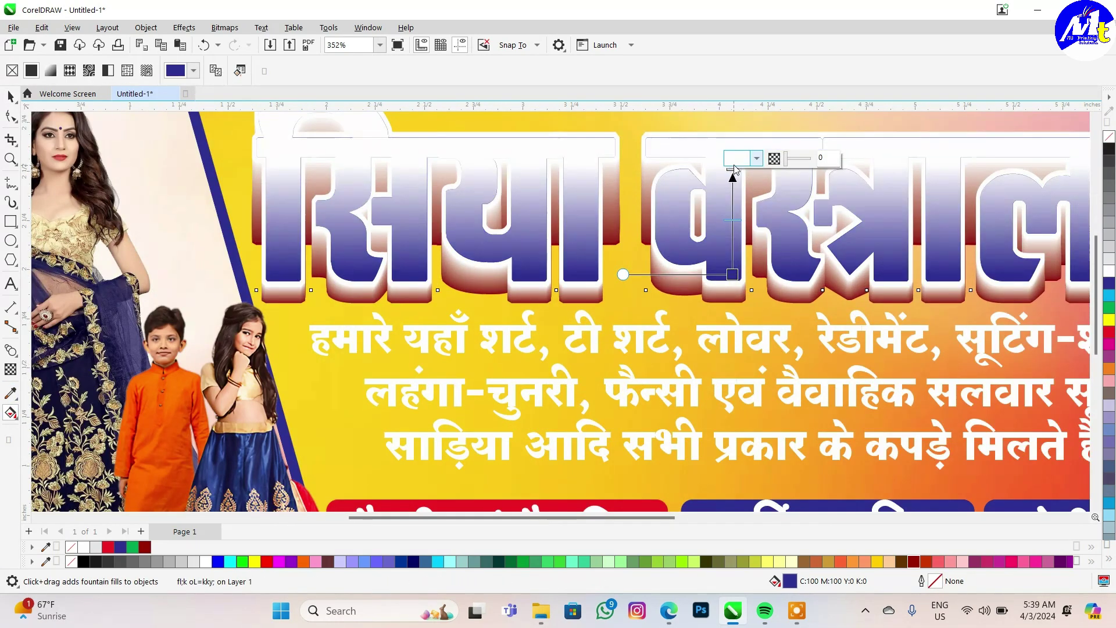
click(732, 165)
click(756, 326)
scroll(721, 244, down, 1)
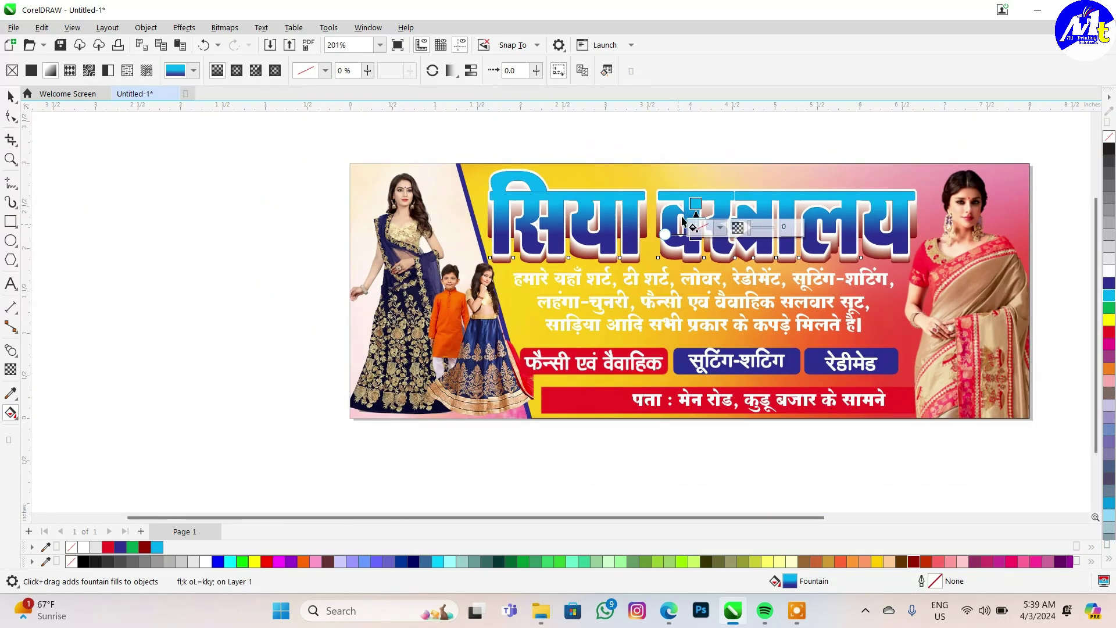
scroll(646, 255, down, 1)
scroll(696, 202, up, 1)
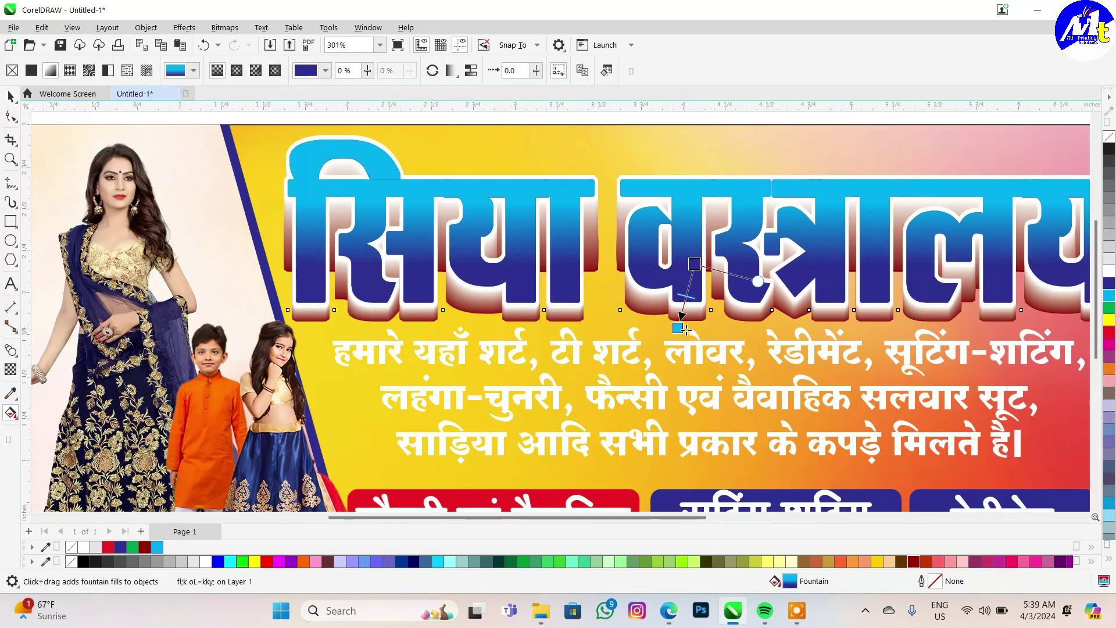
Drag the gradient handle so the heading's fill runs vertically.
drag(684, 329, 695, 322)
scroll(695, 259, up, 1)
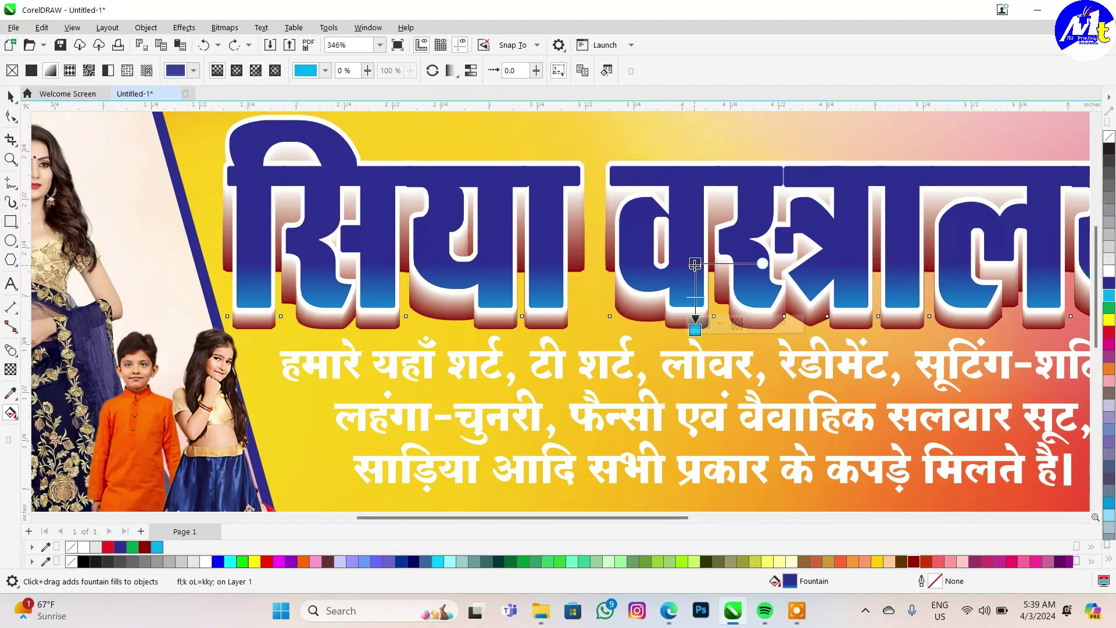
scroll(701, 262, down, 2)
key(space)
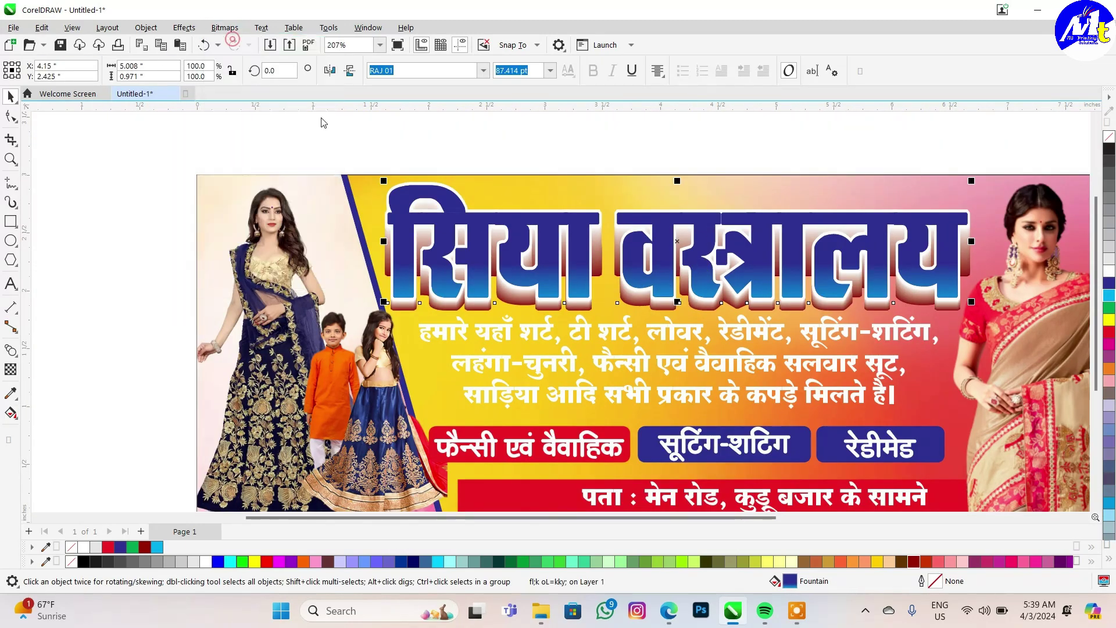
Convert the heading to a bitmap and apply the Plastic effect (highlight 5, depth 13, smoothness 79).
click(663, 207)
click(224, 27)
click(232, 44)
click(574, 379)
click(184, 27)
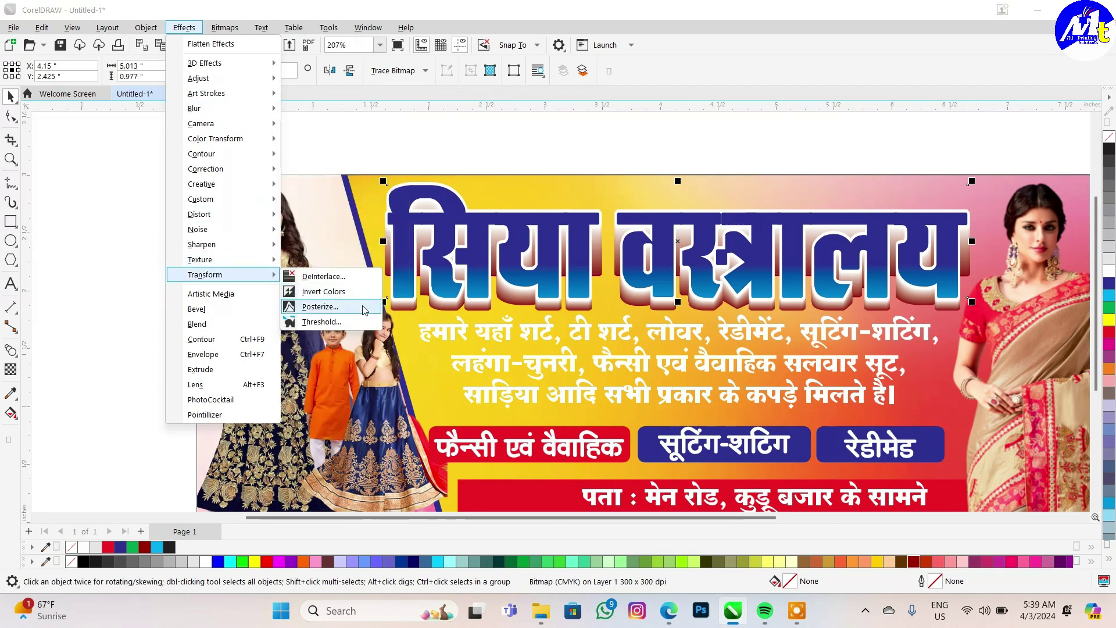
mouse_move(200, 259)
click(347, 354)
drag(542, 213, 464, 350)
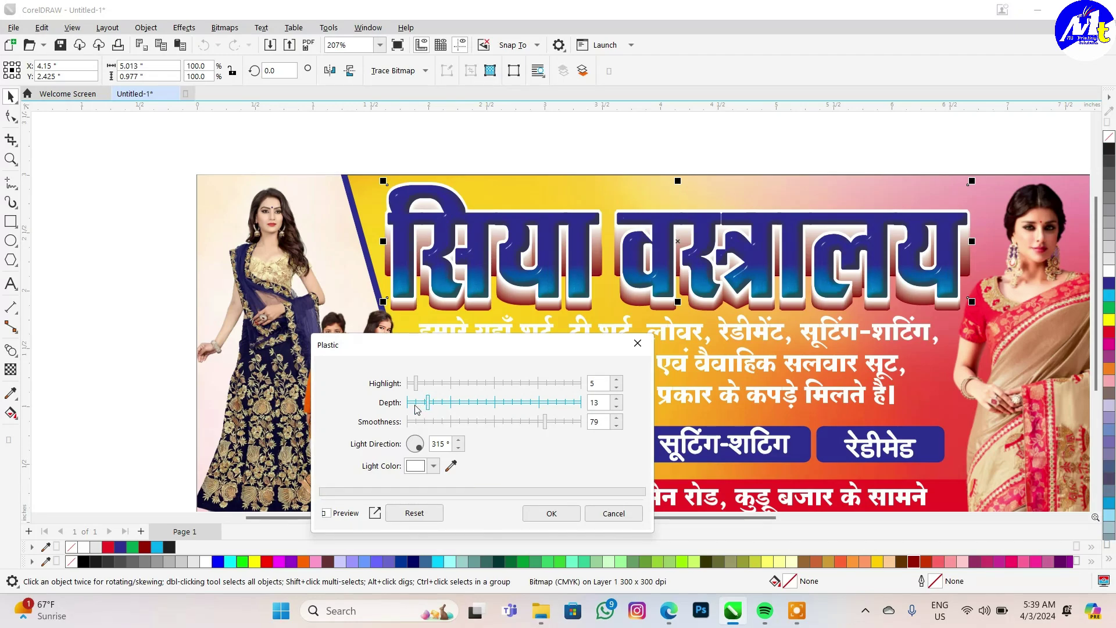
click(546, 513)
Reselect the heading bitmap and undo its last change.
scroll(695, 298, down, 2)
scroll(748, 312, up, 3)
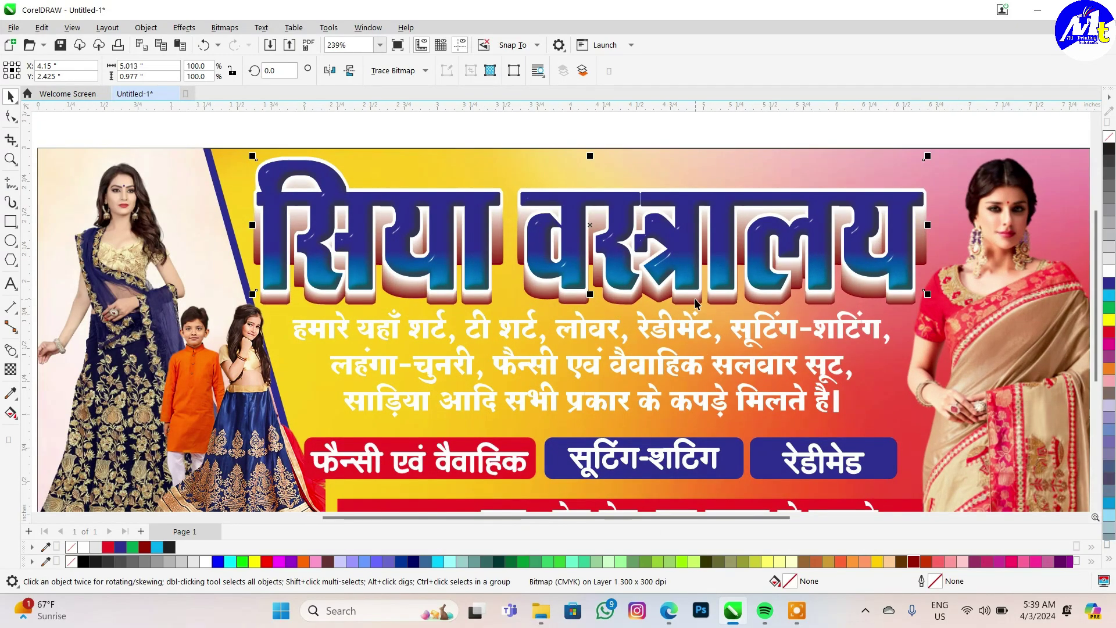
key(Escape)
click(690, 254)
scroll(621, 239, up, 1)
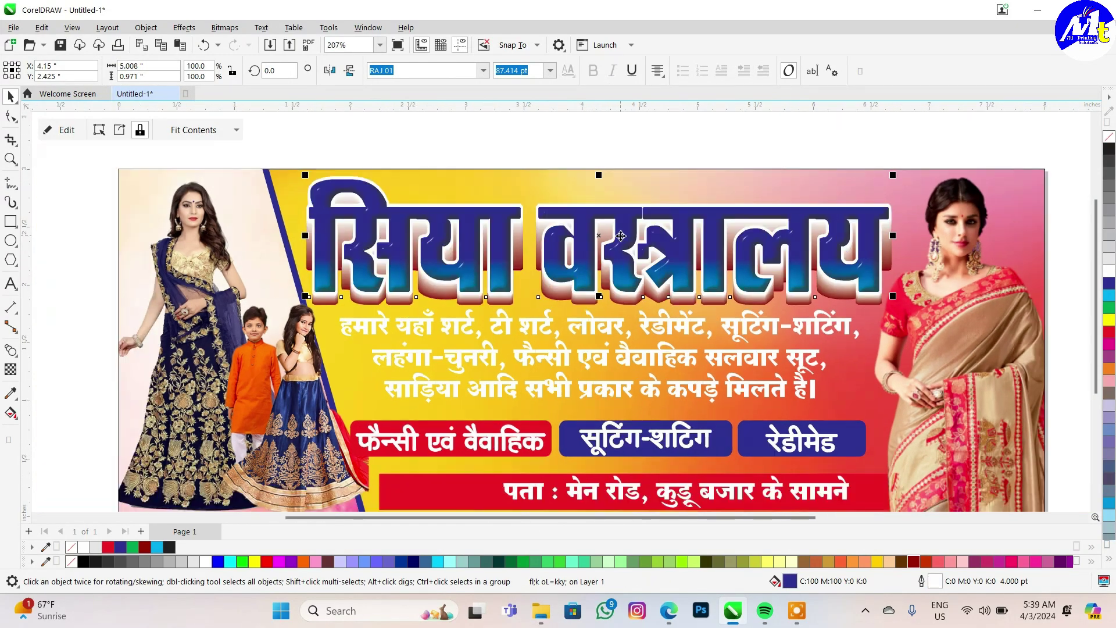
scroll(623, 252, down, 1)
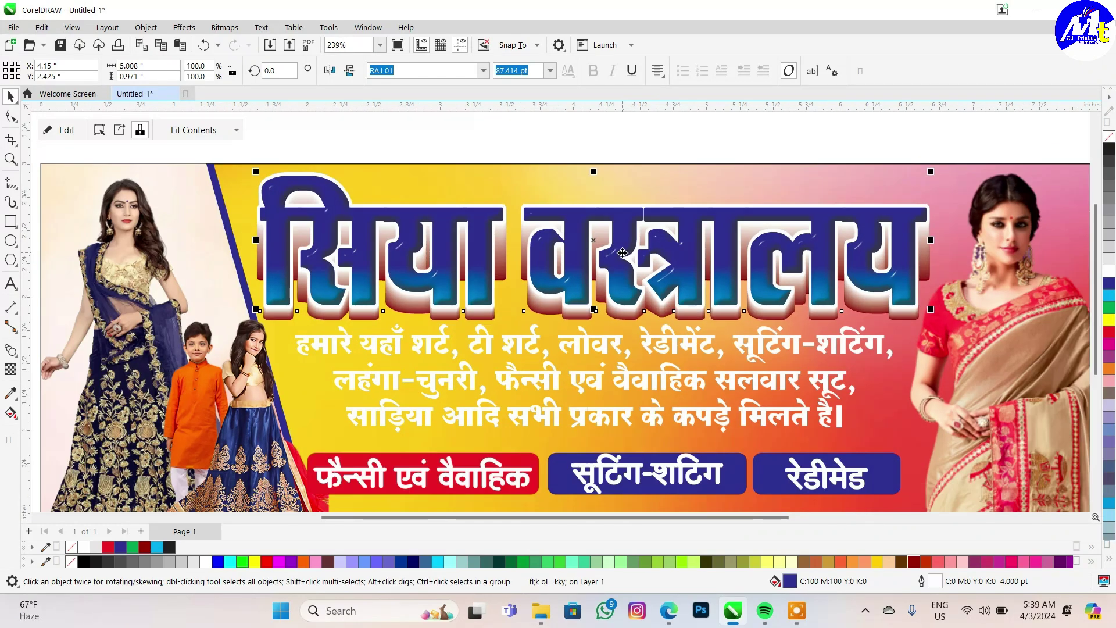
key(ctrl+z)
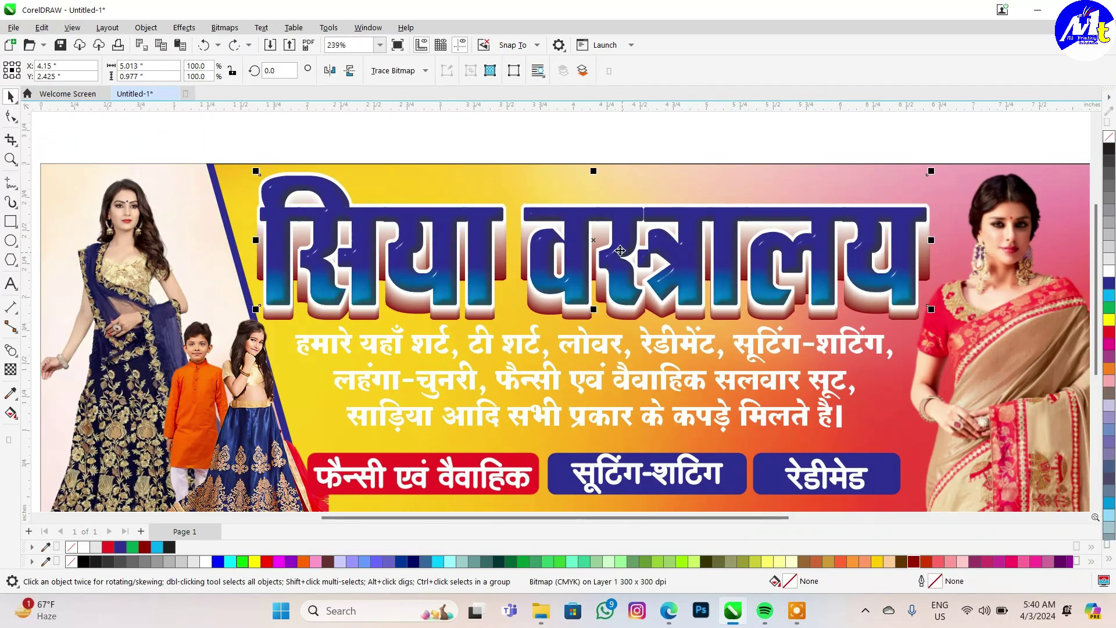
Create a black copy of the heading and convert it to a bitmap.
key(ctrl+z)
click(1110, 148)
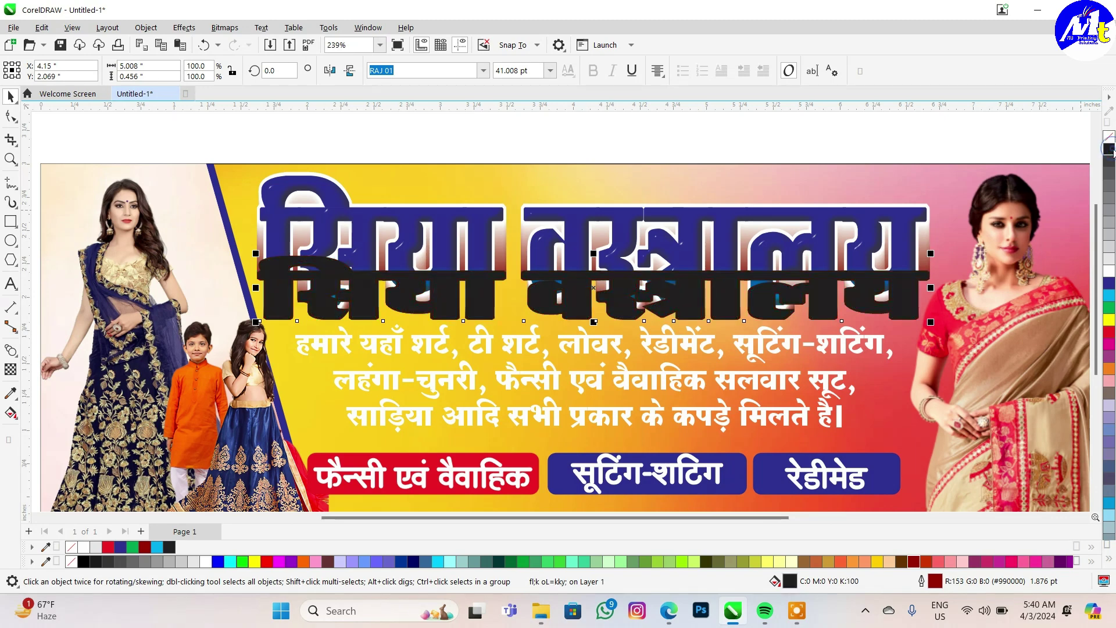
click(224, 27)
click(244, 44)
key(Return)
Gaussian-blur the black copy at 6.7 pixels and align it behind the heading.
click(184, 27)
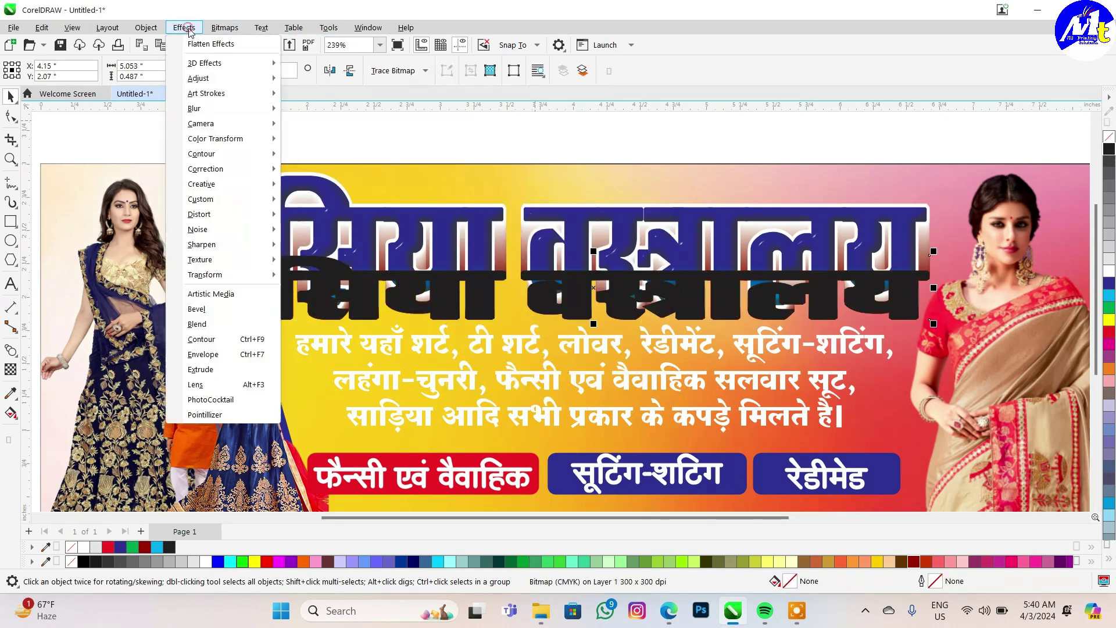
click(317, 154)
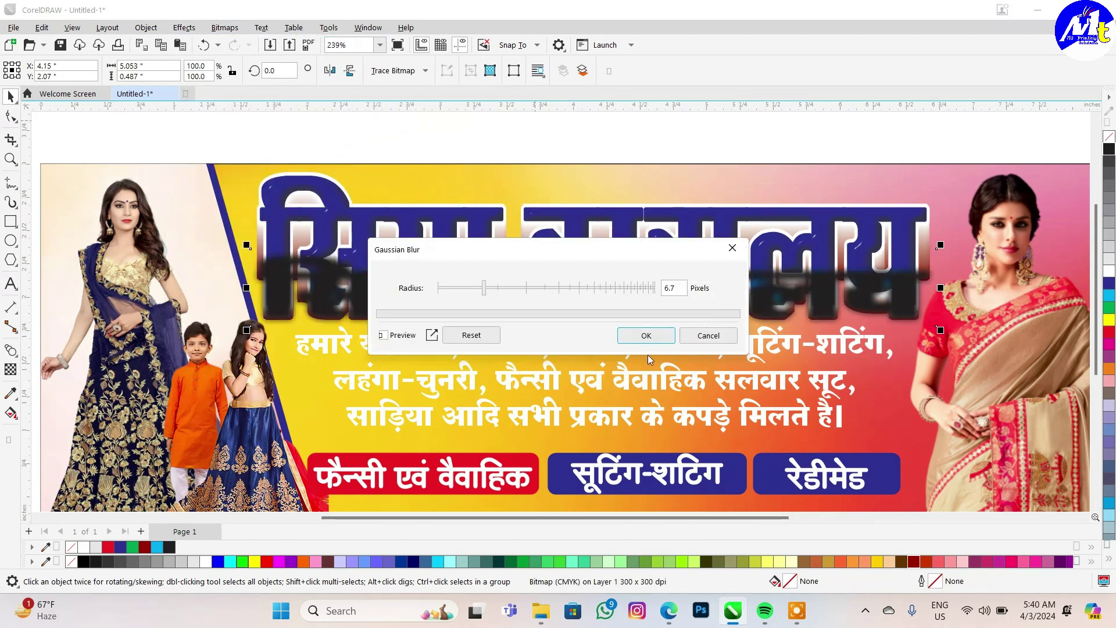
click(646, 333)
key(shift+Page_Down)
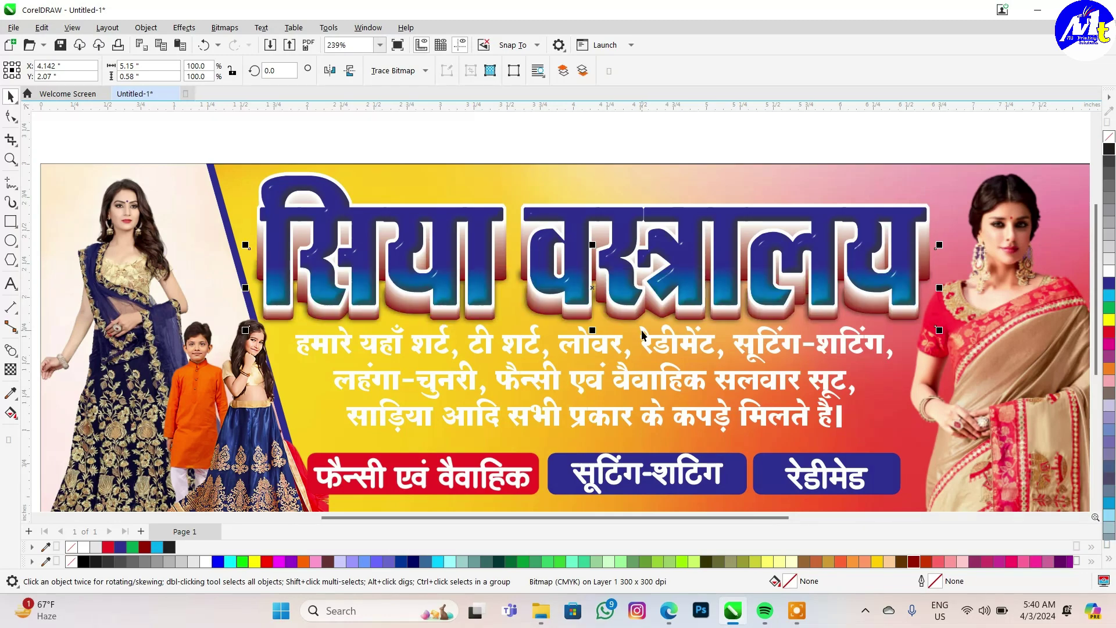
drag(642, 333, 642, 332)
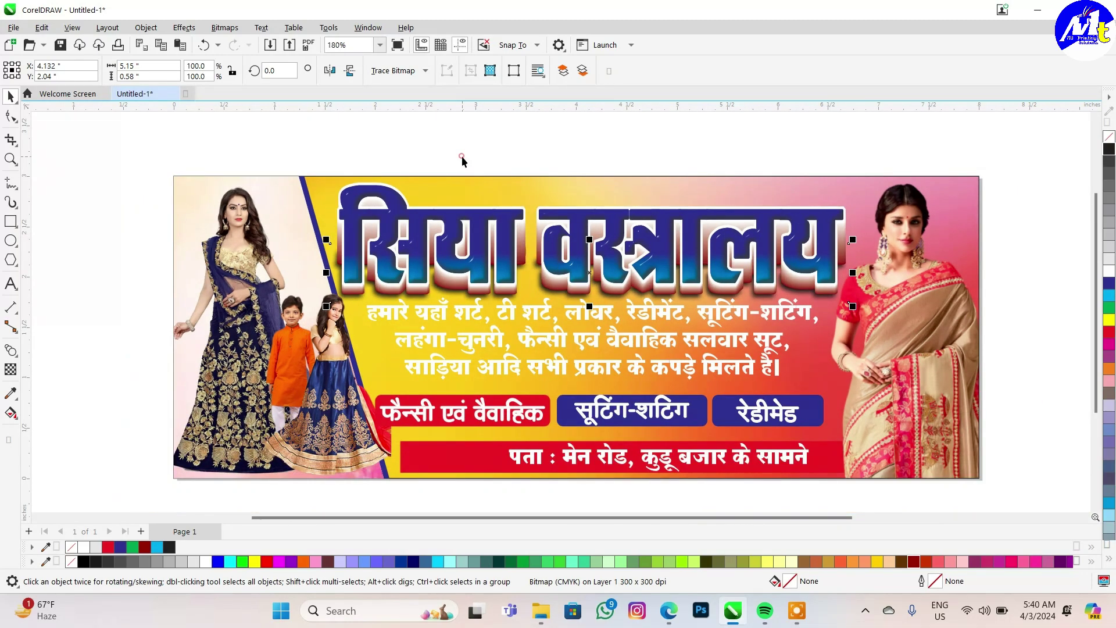
click(648, 291)
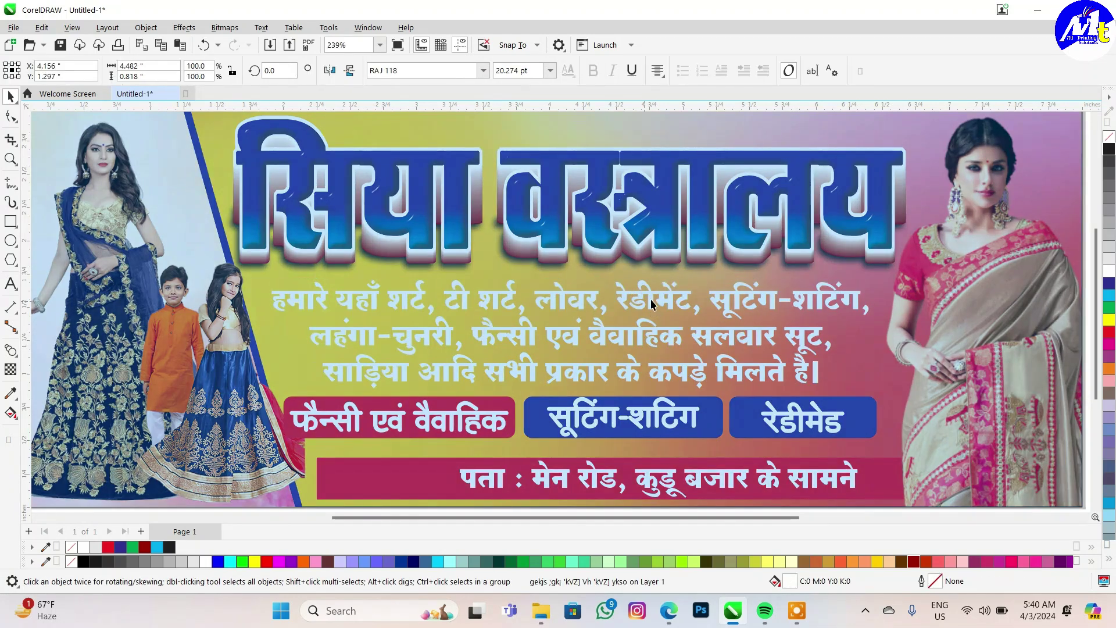
Undo the last change with the body paragraph selected.
scroll(651, 303, down, 2)
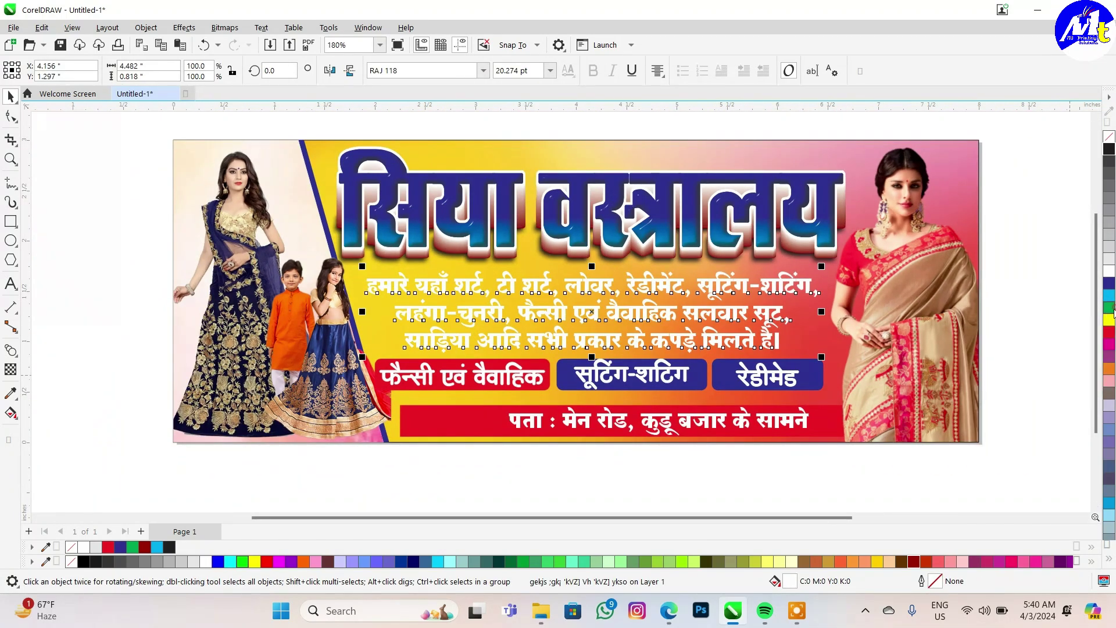
key(ctrl+z)
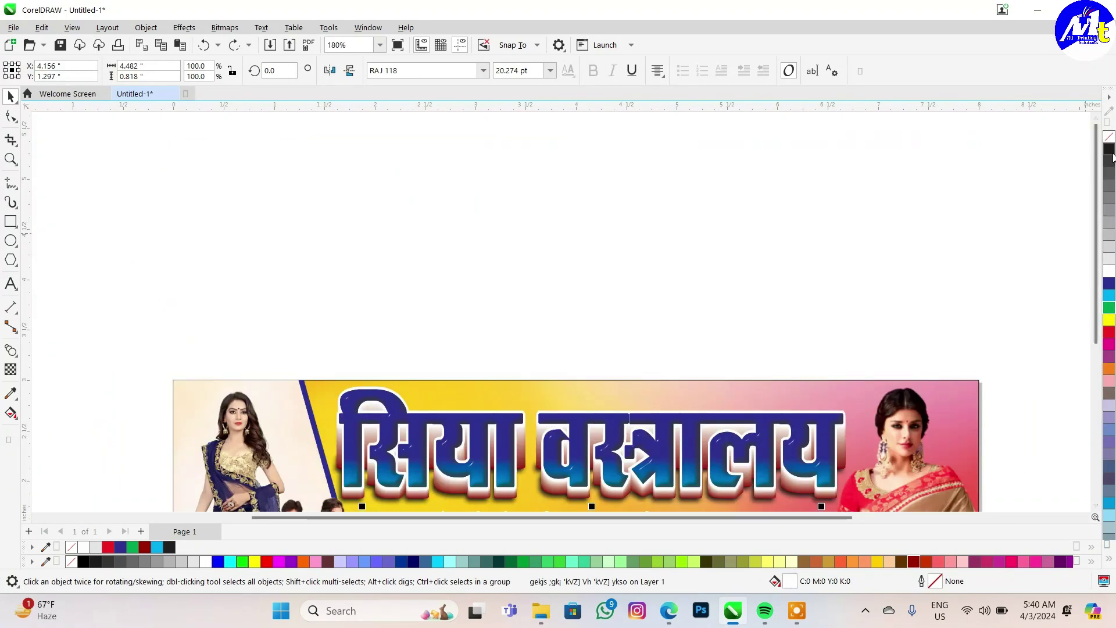
scroll(693, 214, down, 2)
scroll(692, 214, down, 1)
scroll(624, 343, up, 1)
scroll(624, 343, up, 3)
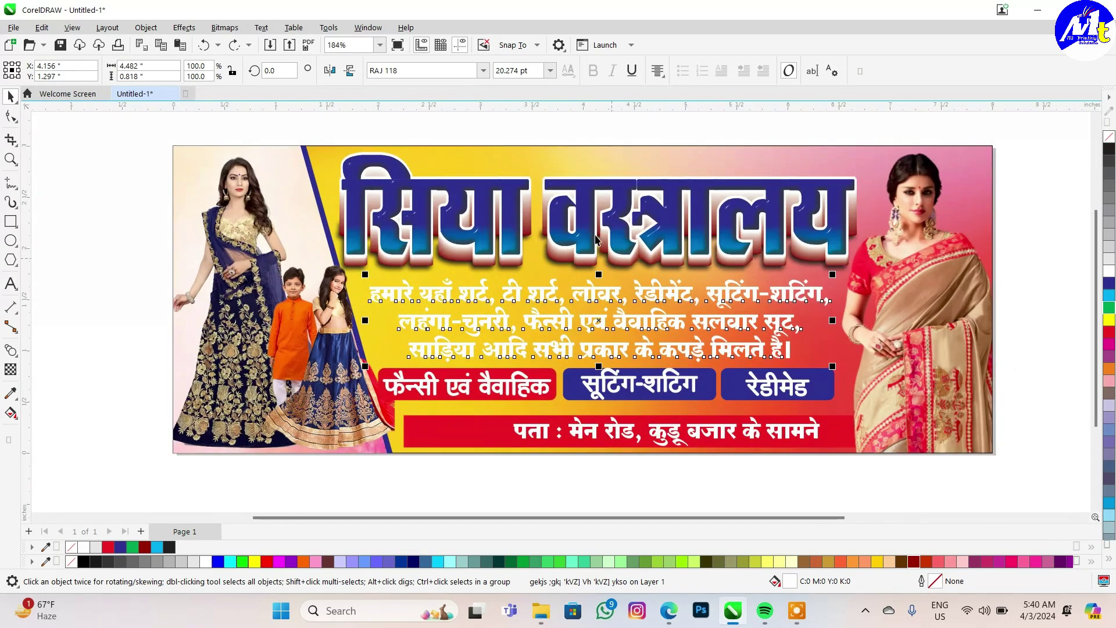
Give the three-line body paragraph a 1.5 pt red outline.
key(F12)
click(470, 255)
click(441, 320)
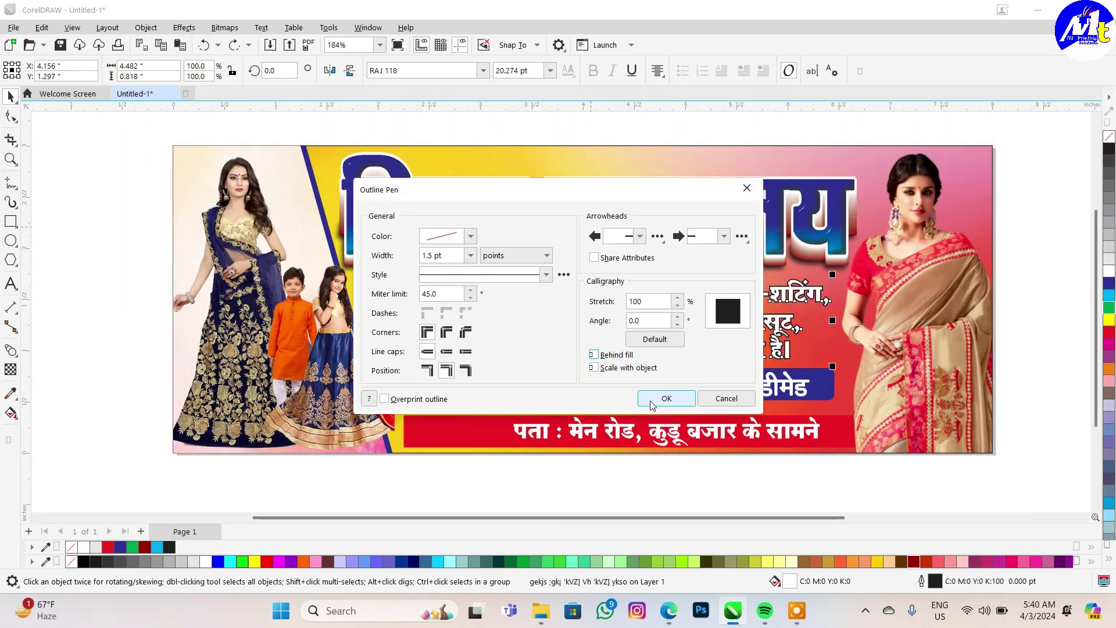
click(651, 401)
right_click(1109, 335)
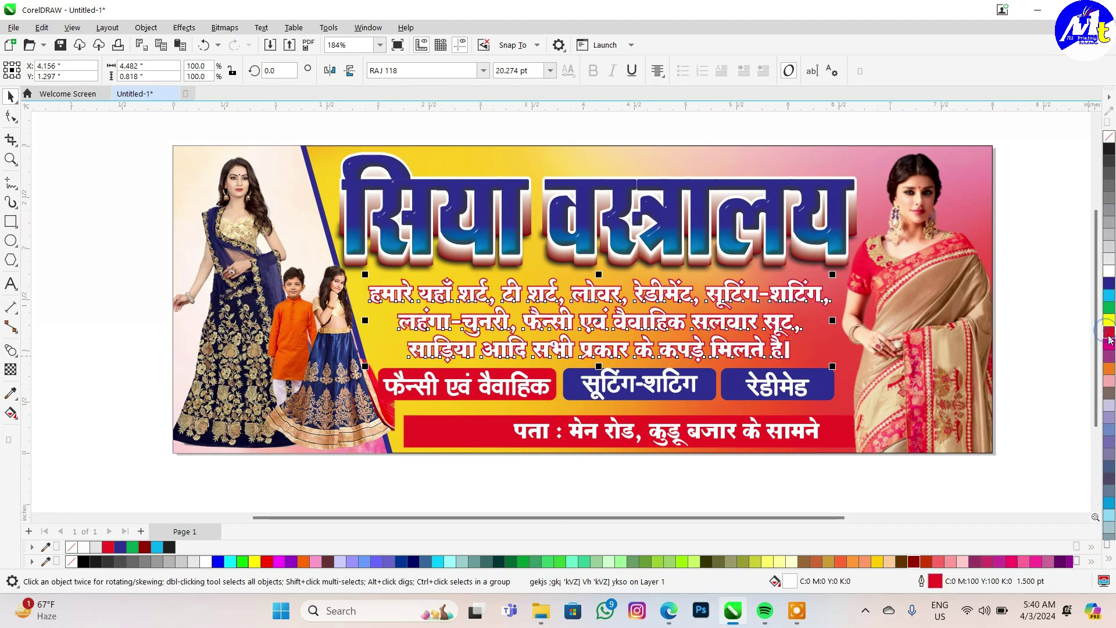
scroll(572, 293, up, 2)
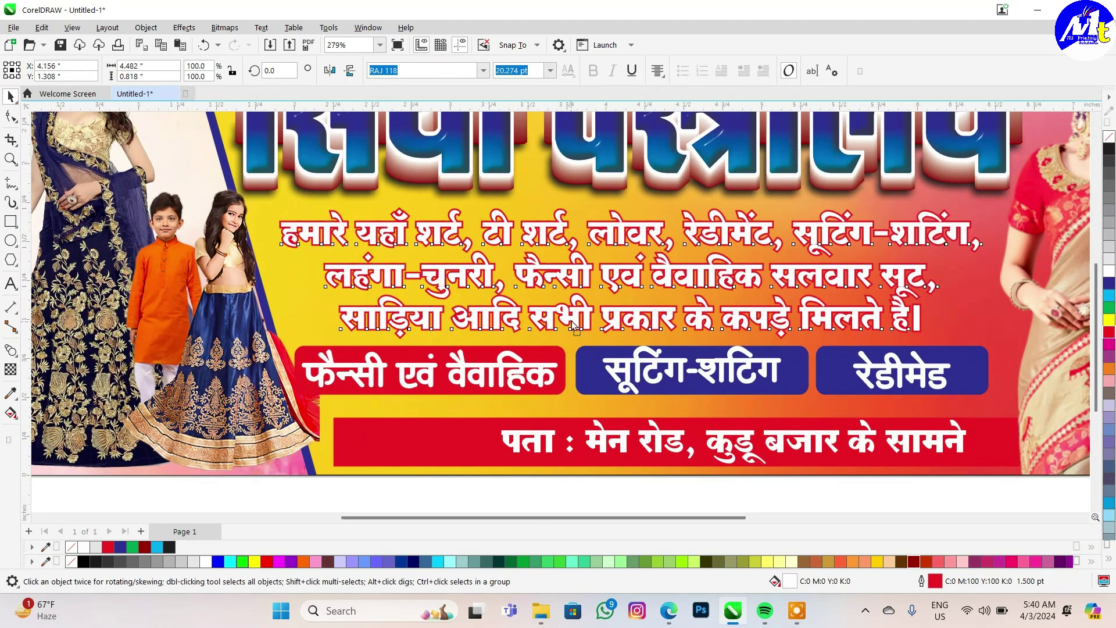
scroll(572, 293, down, 1)
key(Escape)
scroll(832, 346, down, 1)
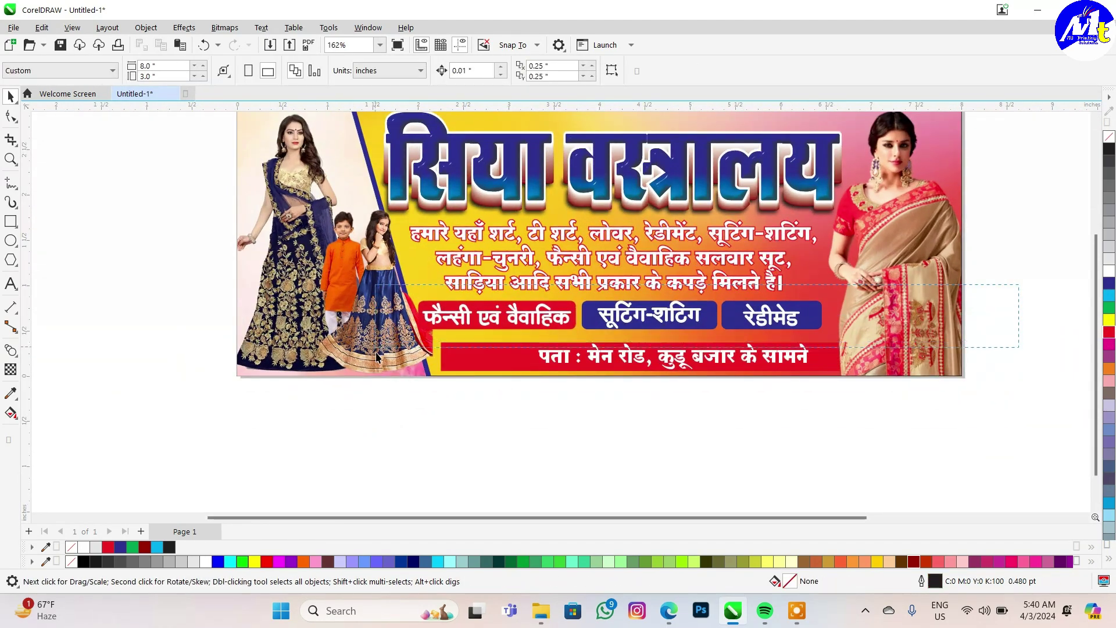
Move the address text further left within the red bar.
scroll(376, 356, up, 1)
scroll(430, 359, up, 1)
scroll(472, 363, down, 1)
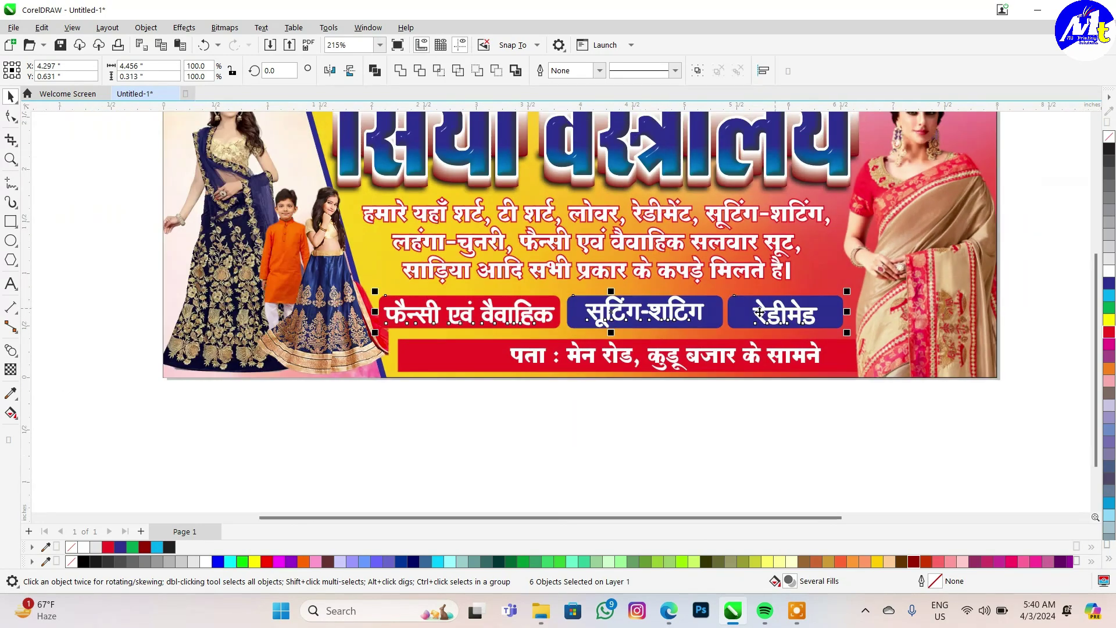
click(472, 363)
drag(547, 358, 487, 357)
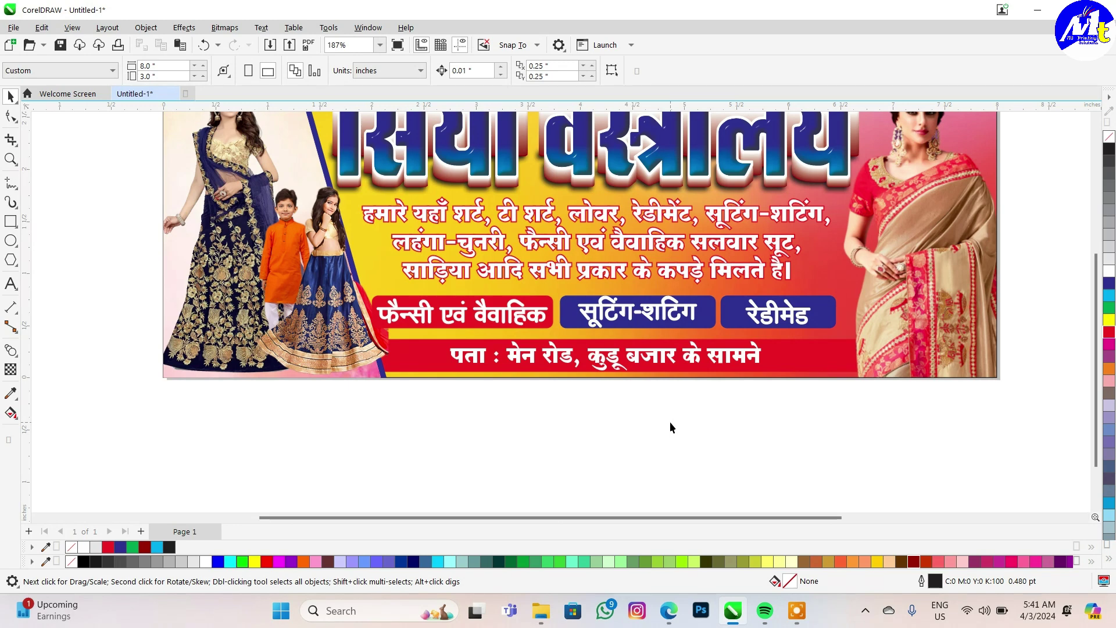
Place the heading bitmap inside the banner frame.
scroll(669, 427, down, 2)
scroll(793, 458, up, 1)
click(770, 174)
drag(769, 170, 773, 172)
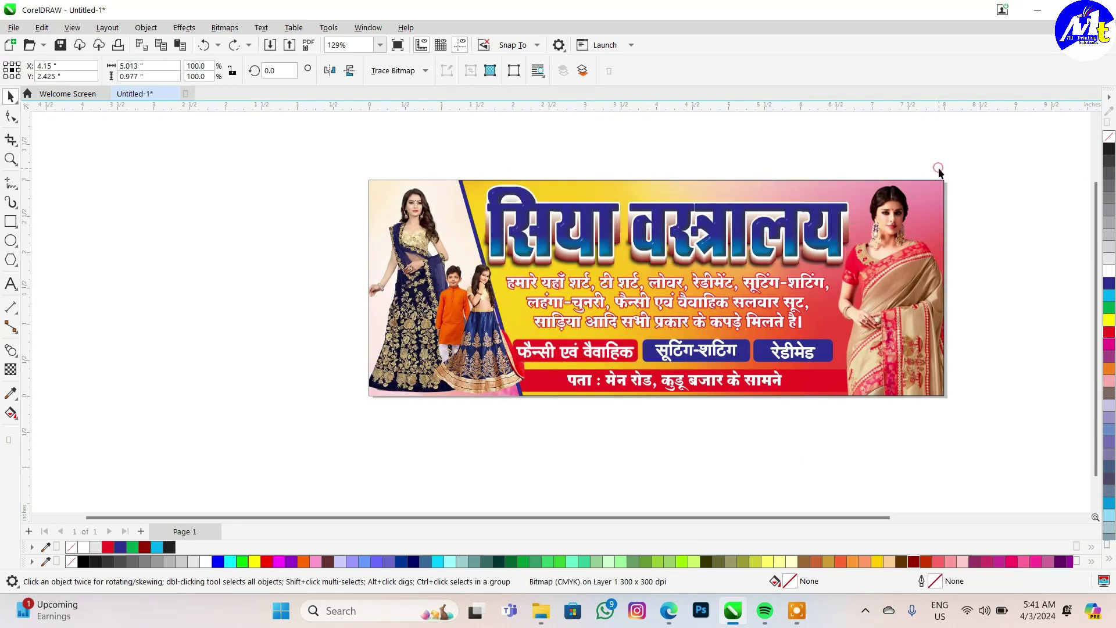
Give the banner frame a 3.0 pt dark blue border.
right_click(1108, 140)
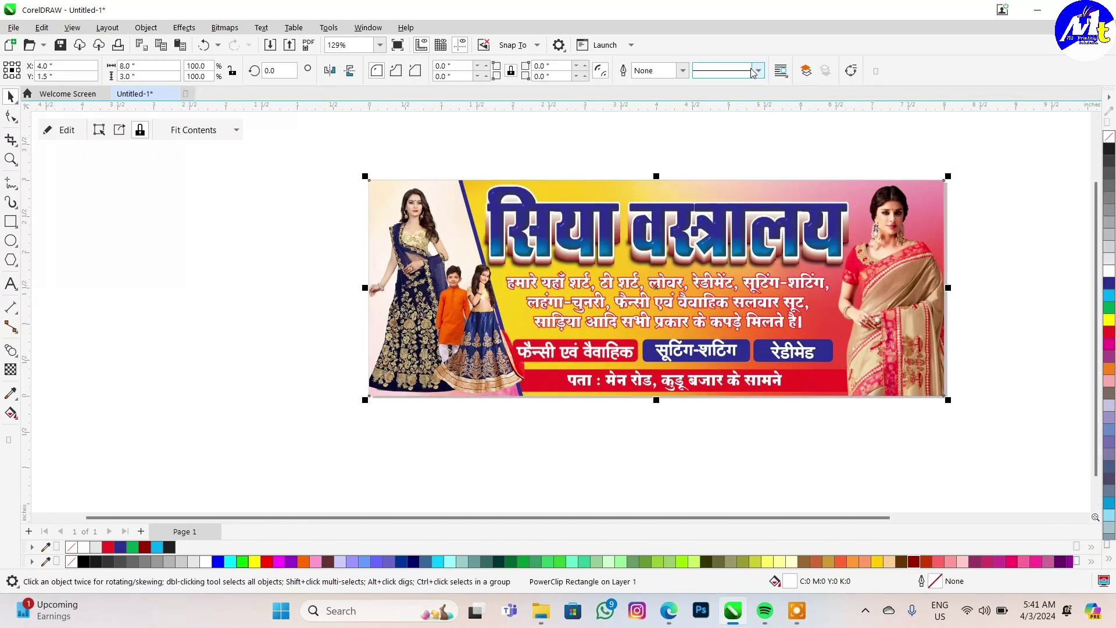
click(682, 70)
click(679, 154)
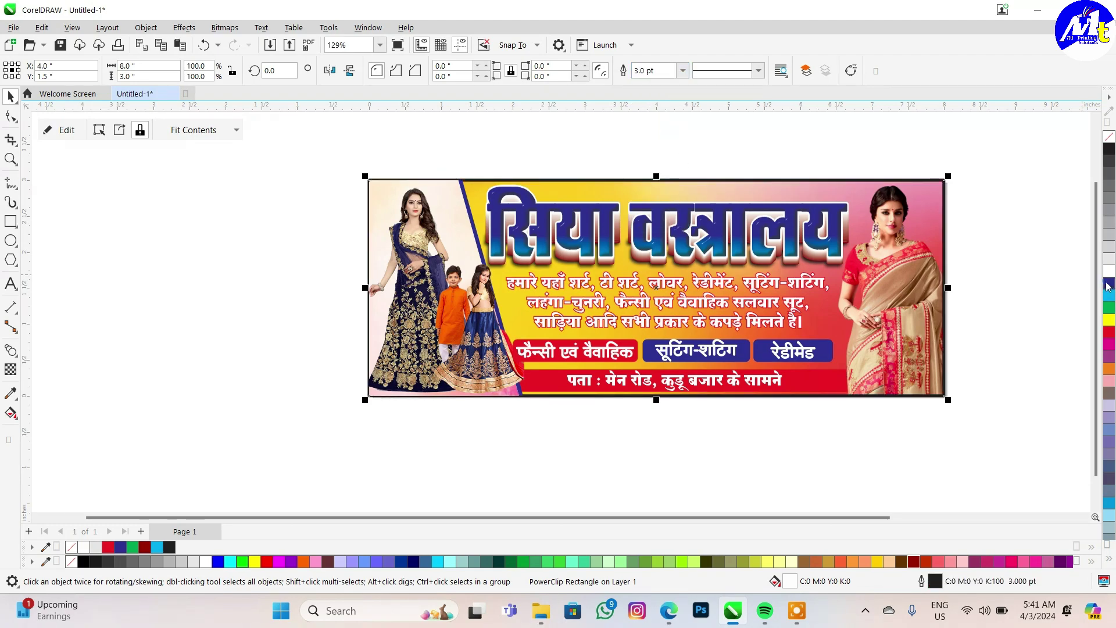
right_click(1108, 285)
click(332, 195)
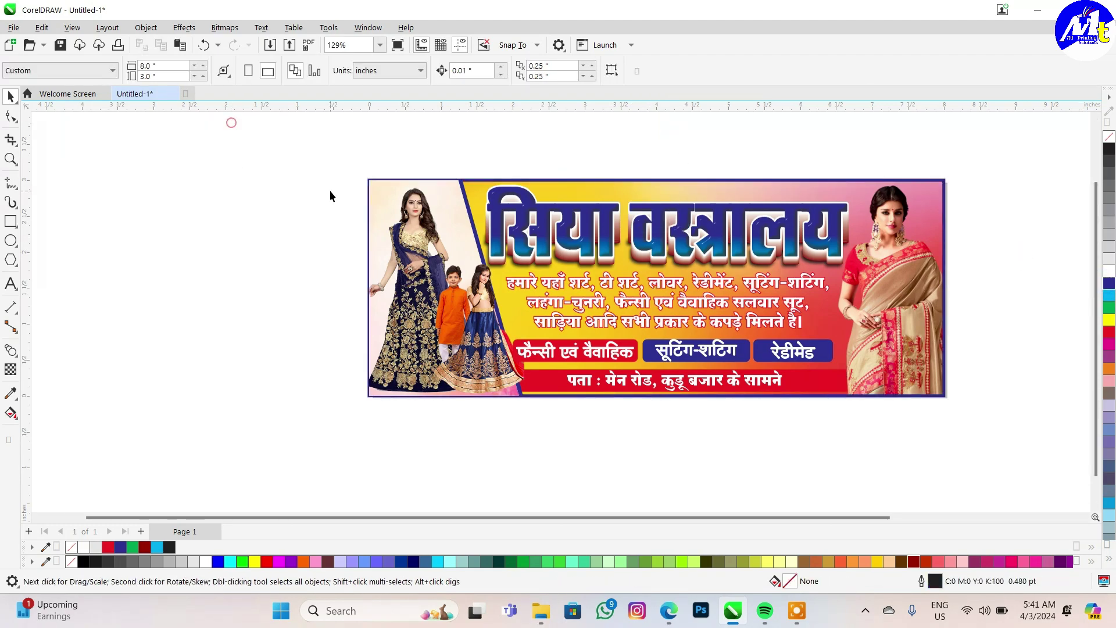
Select the diagonal strip on the left and dismiss the resulting error messages.
click(463, 186)
scroll(463, 186, up, 3)
scroll(463, 186, down, 2)
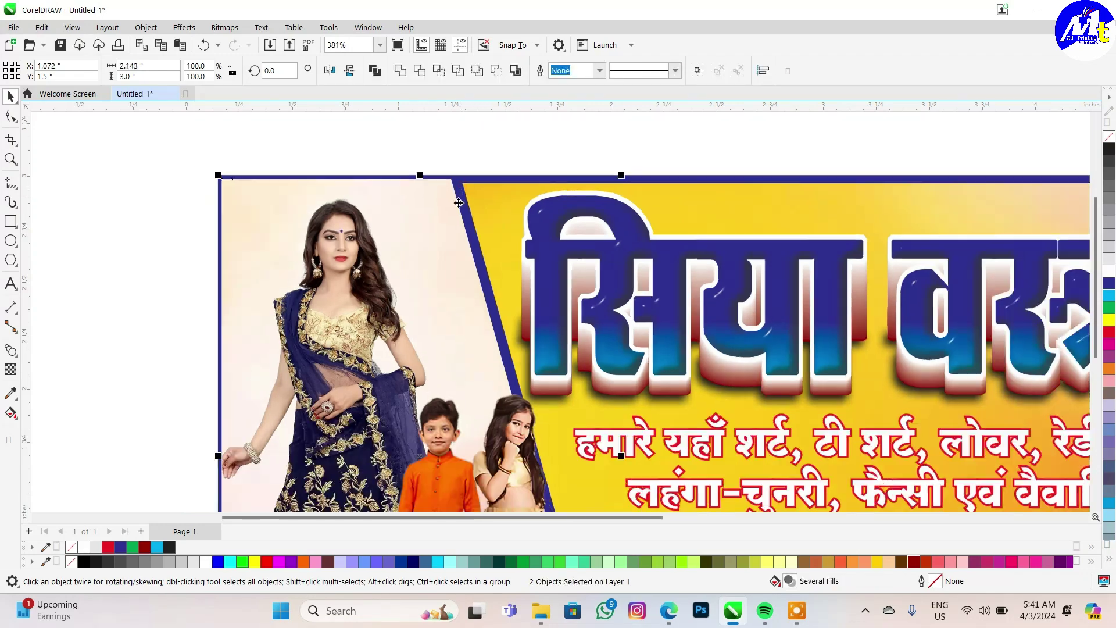
click(699, 197)
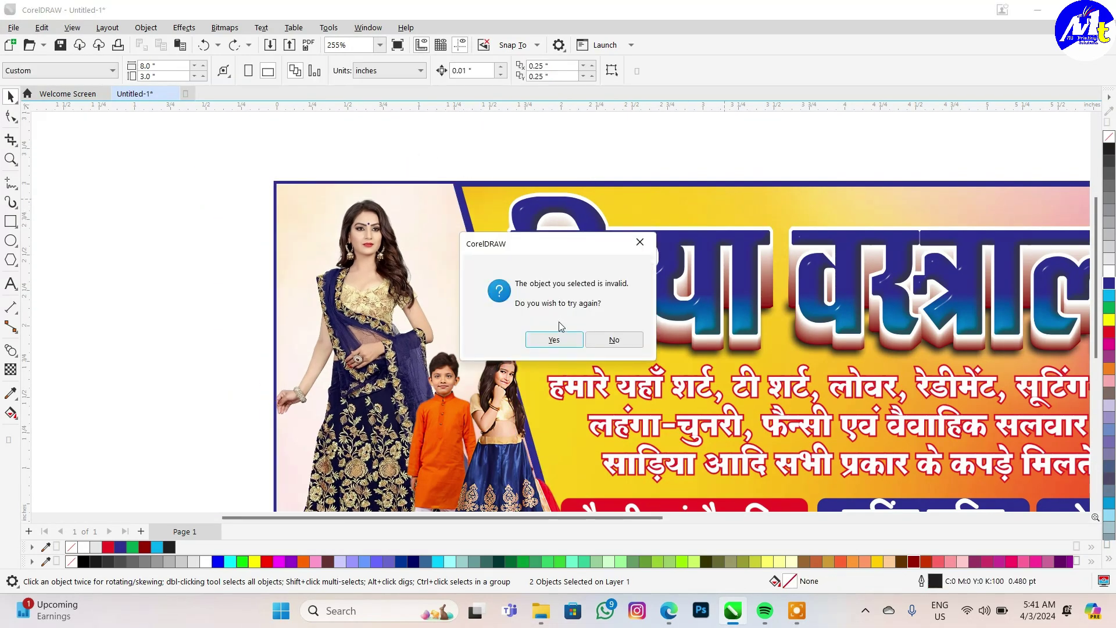
click(554, 340)
click(897, 163)
click(553, 340)
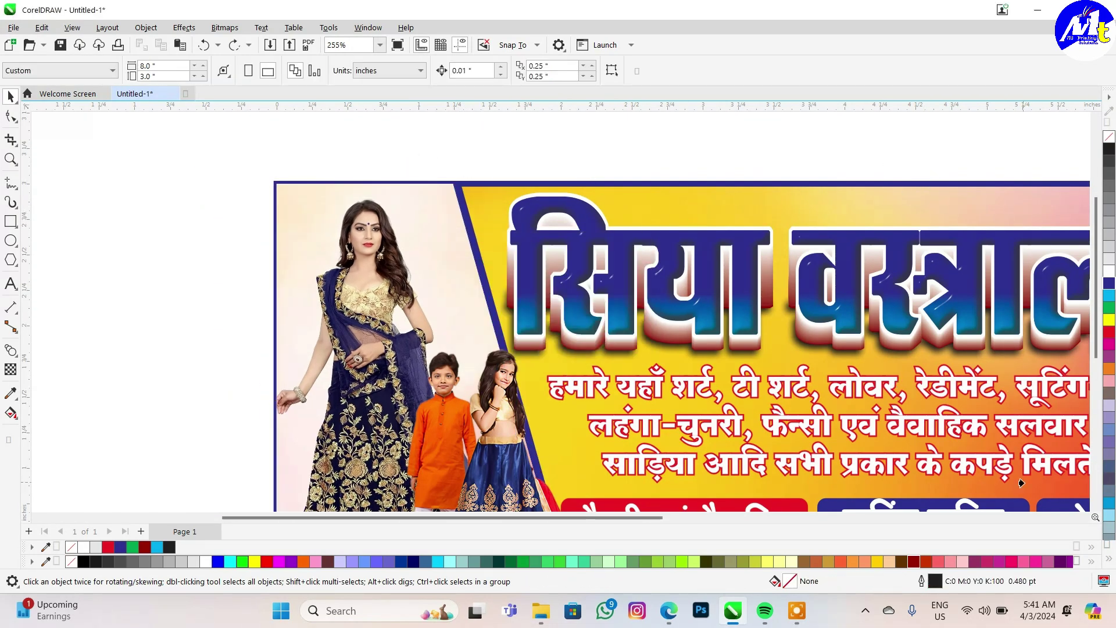
Change the banner frame's border colour to red.
click(1022, 483)
scroll(350, 244, down, 2)
click(154, 220)
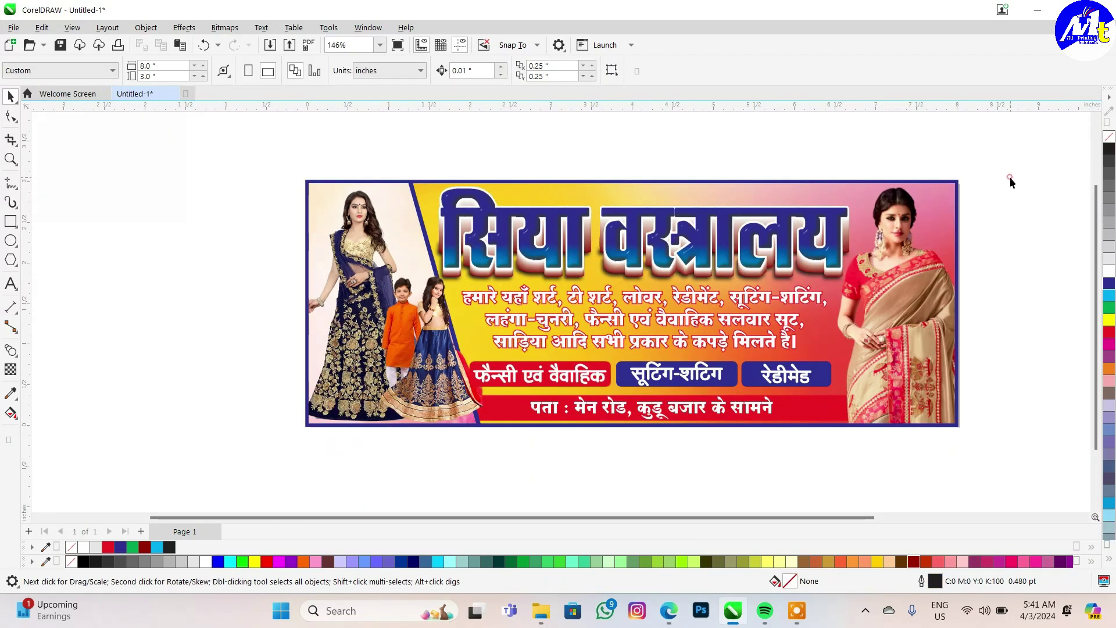
click(953, 233)
right_click(1109, 332)
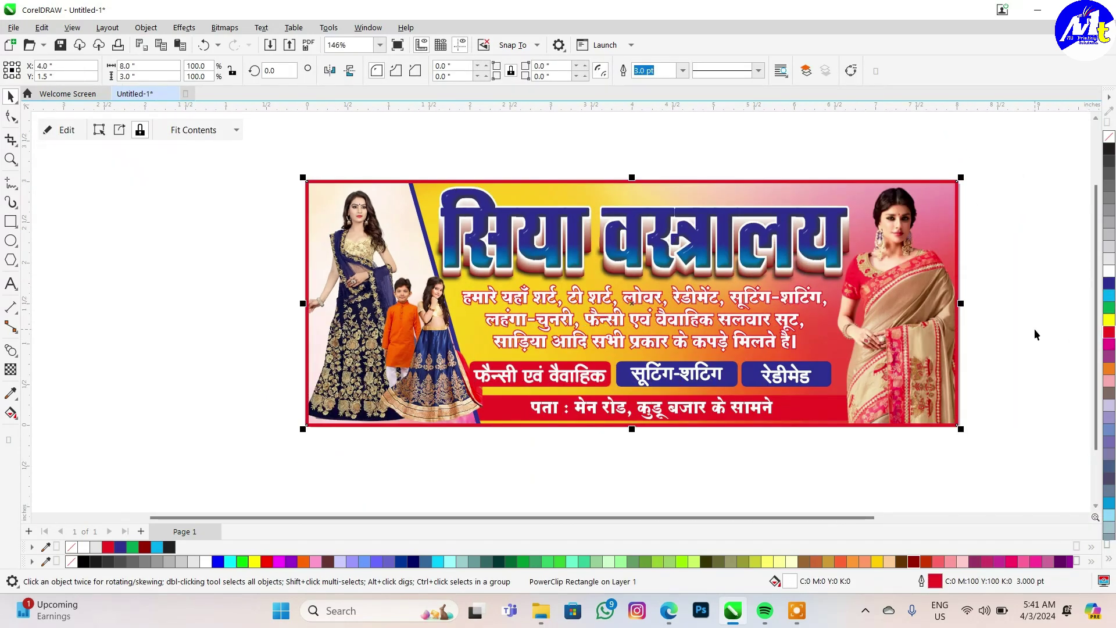
click(1018, 353)
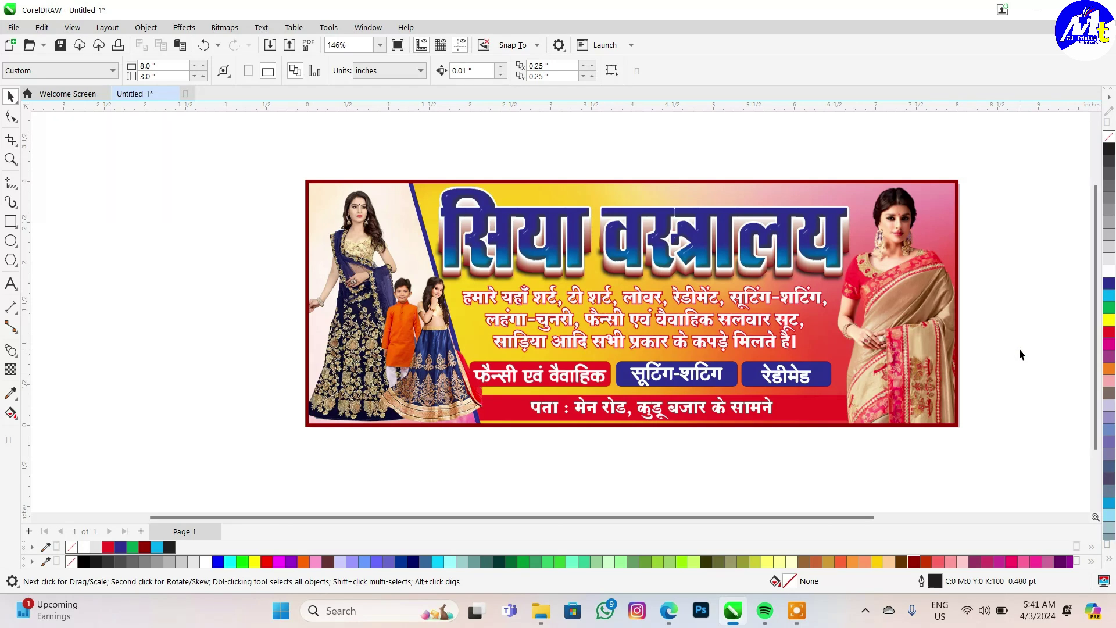